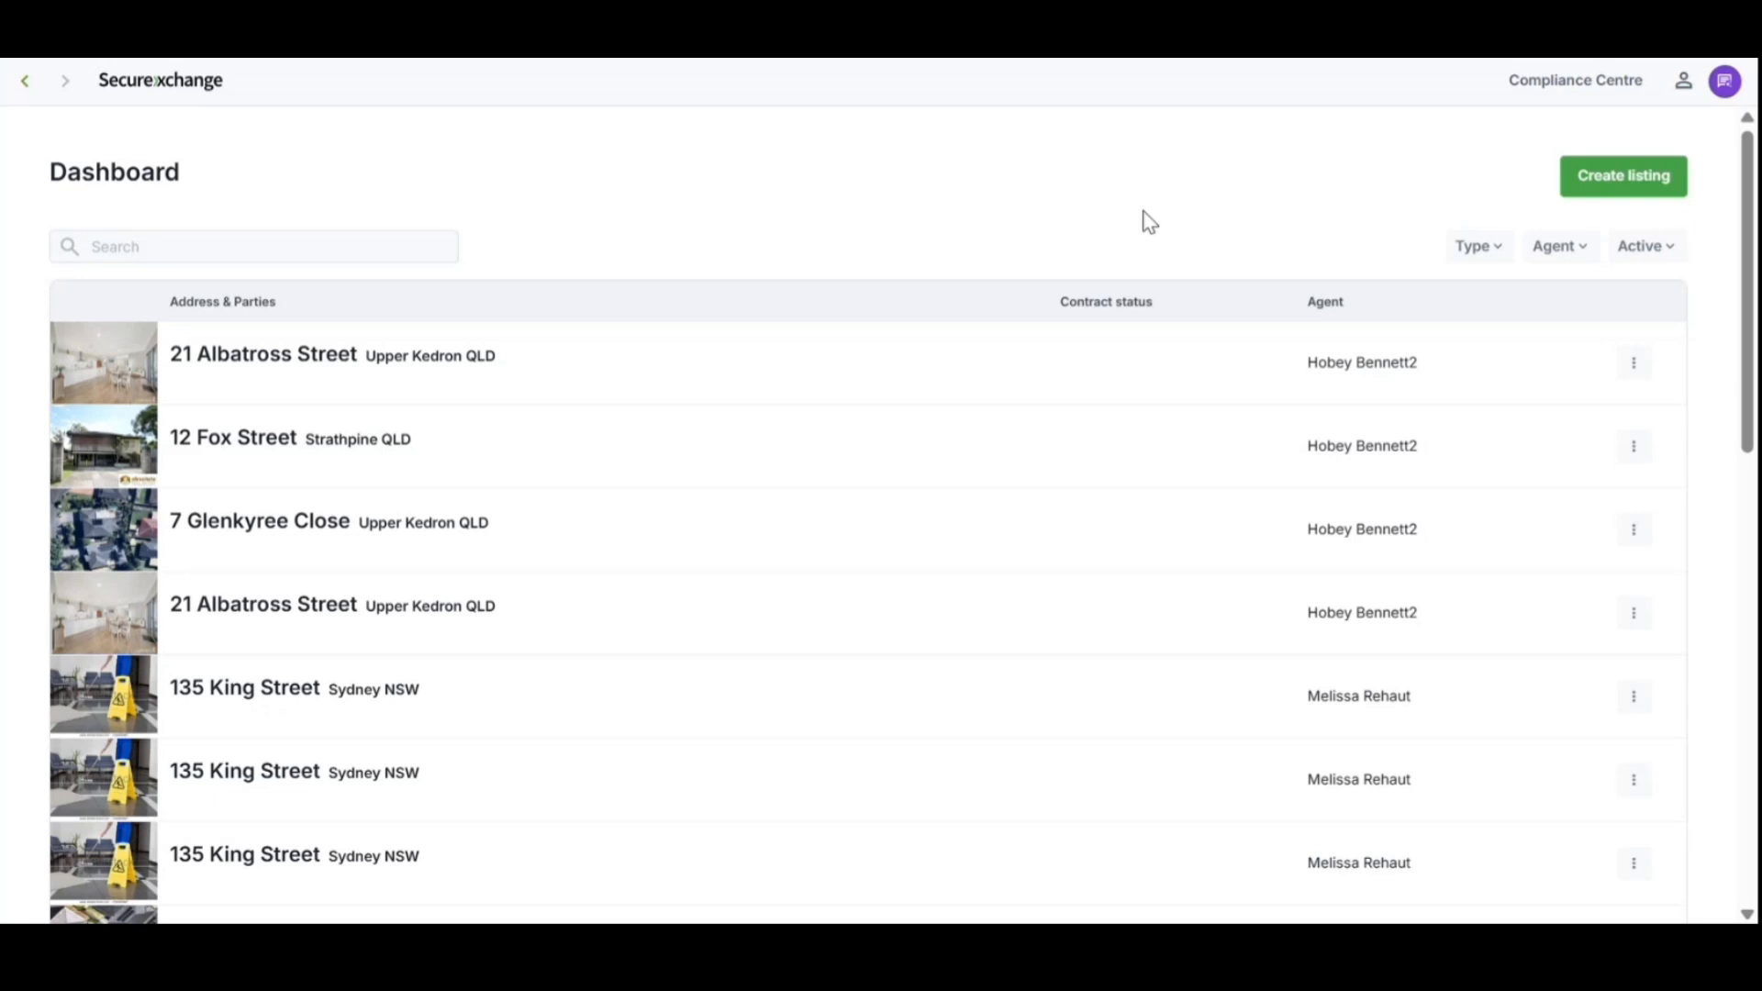
# Open the Compliance Centre, skip the guided tour, and set the business sector to Real Estate Professionals.
pyautogui.click(1577, 92)
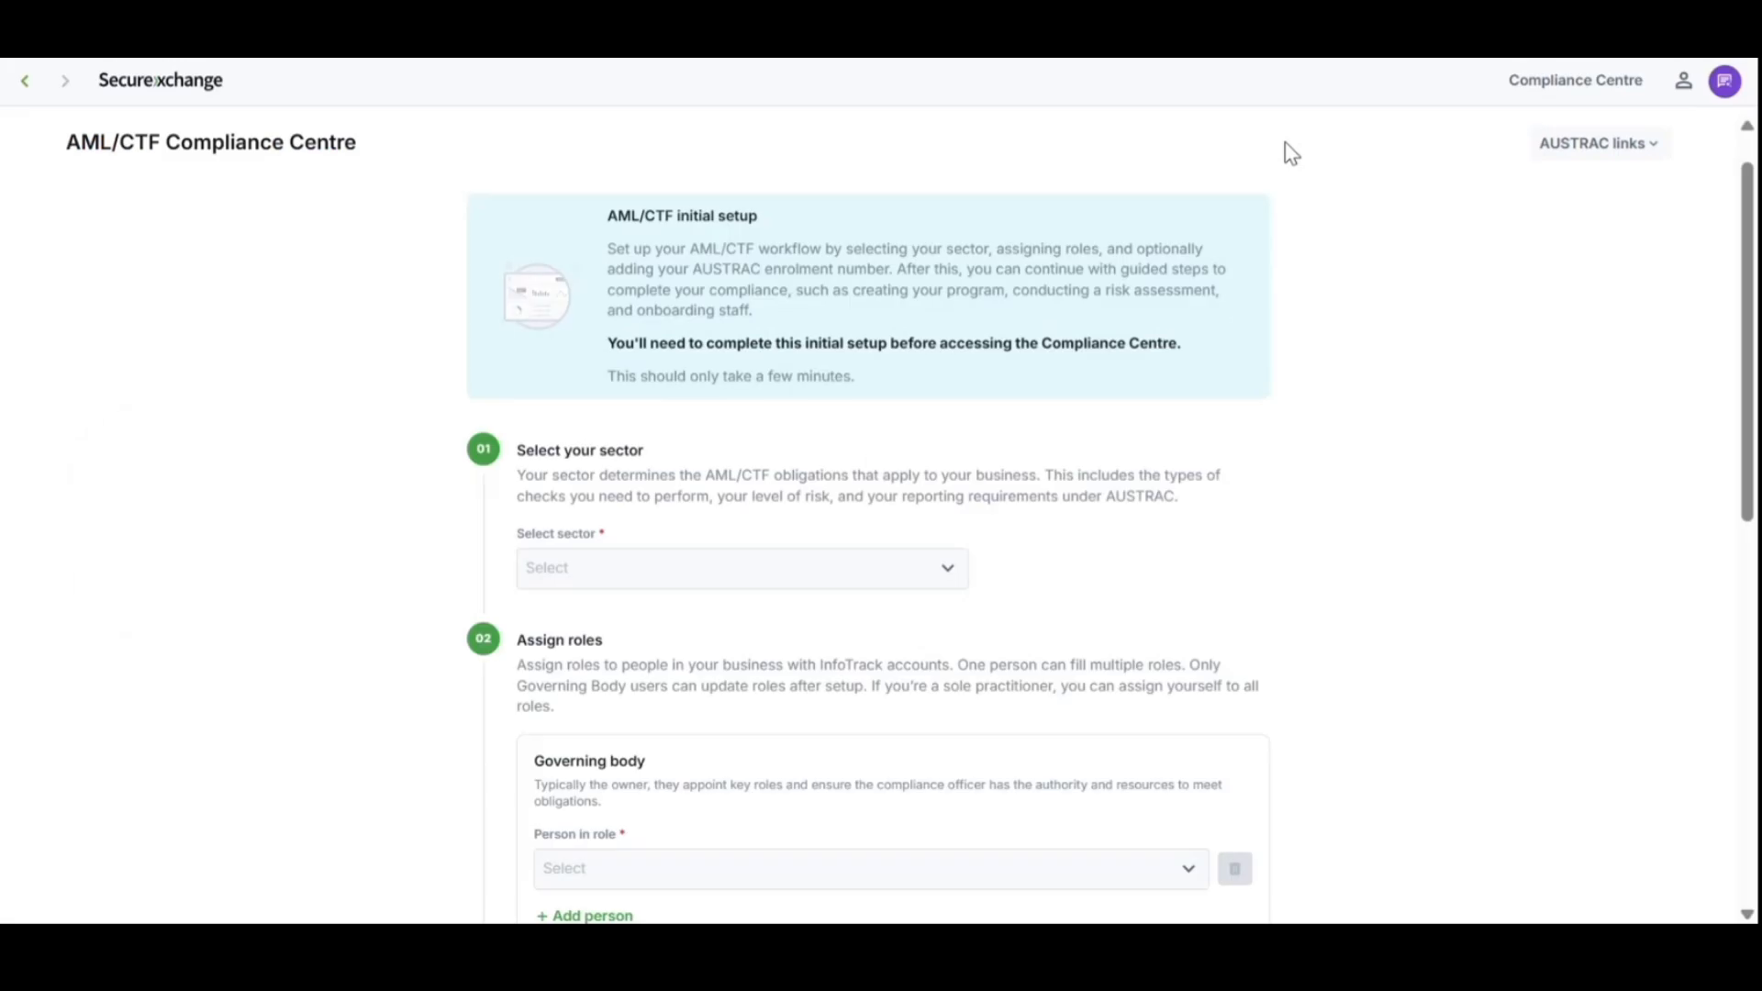
pyautogui.scroll(-2, 1321, 245)
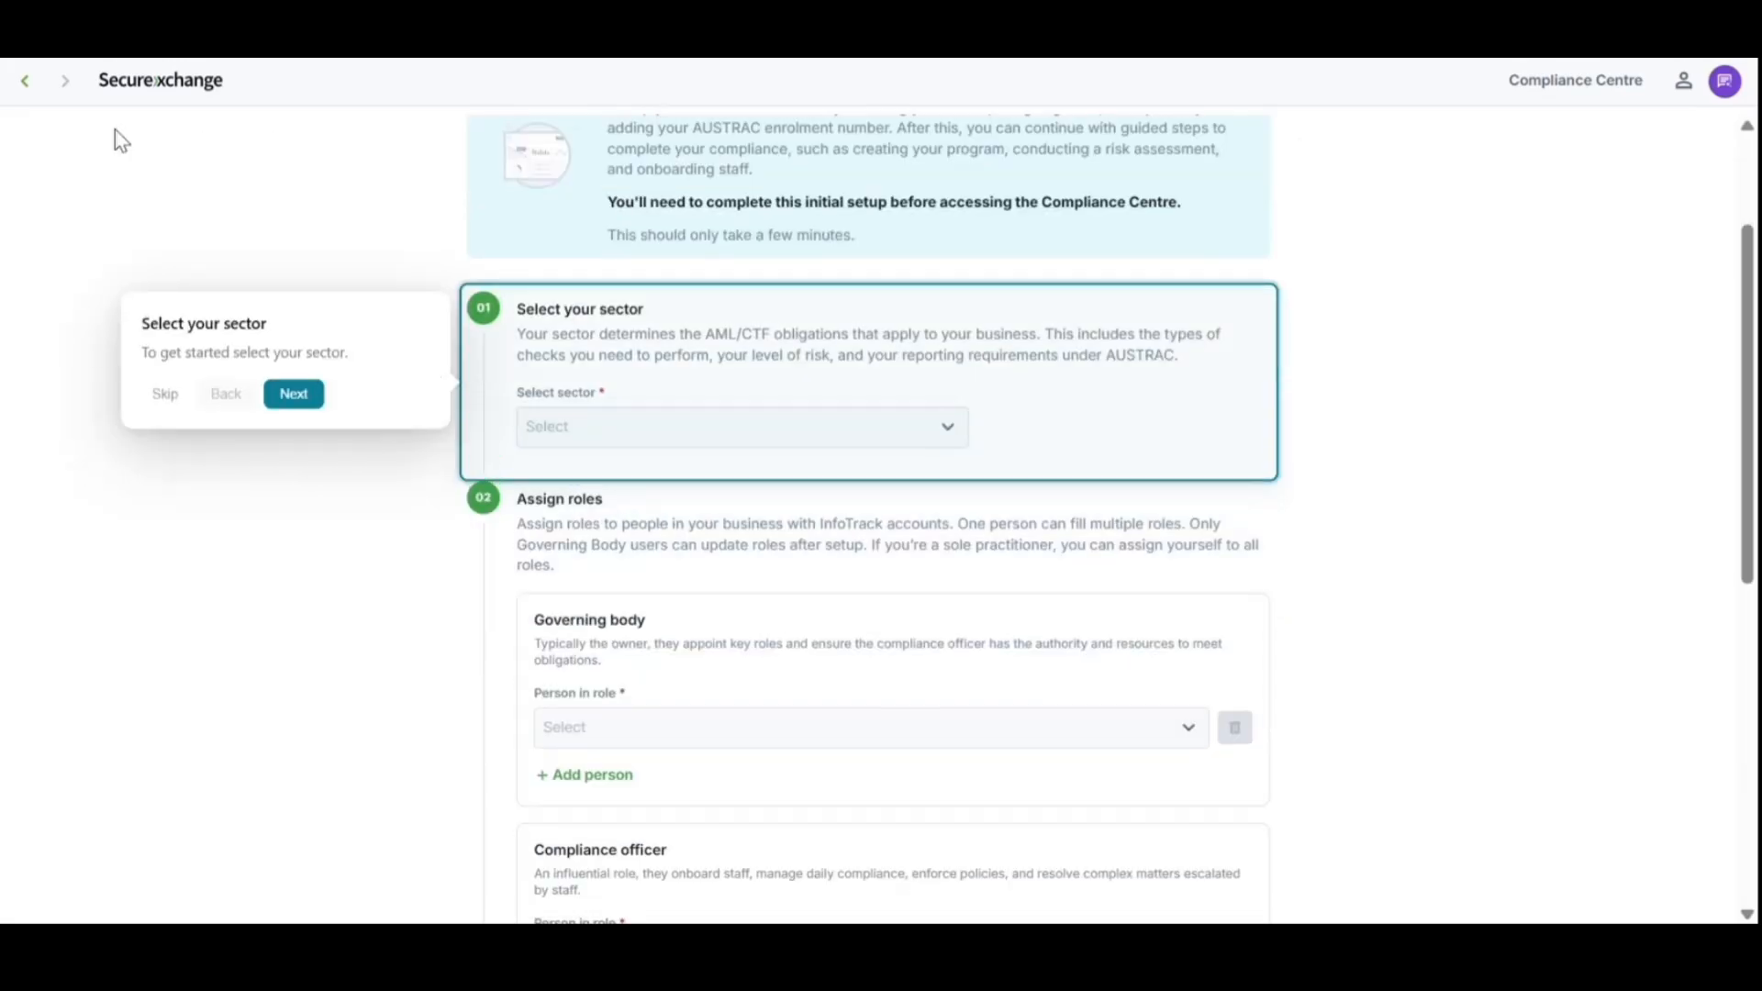
pyautogui.click(154, 401)
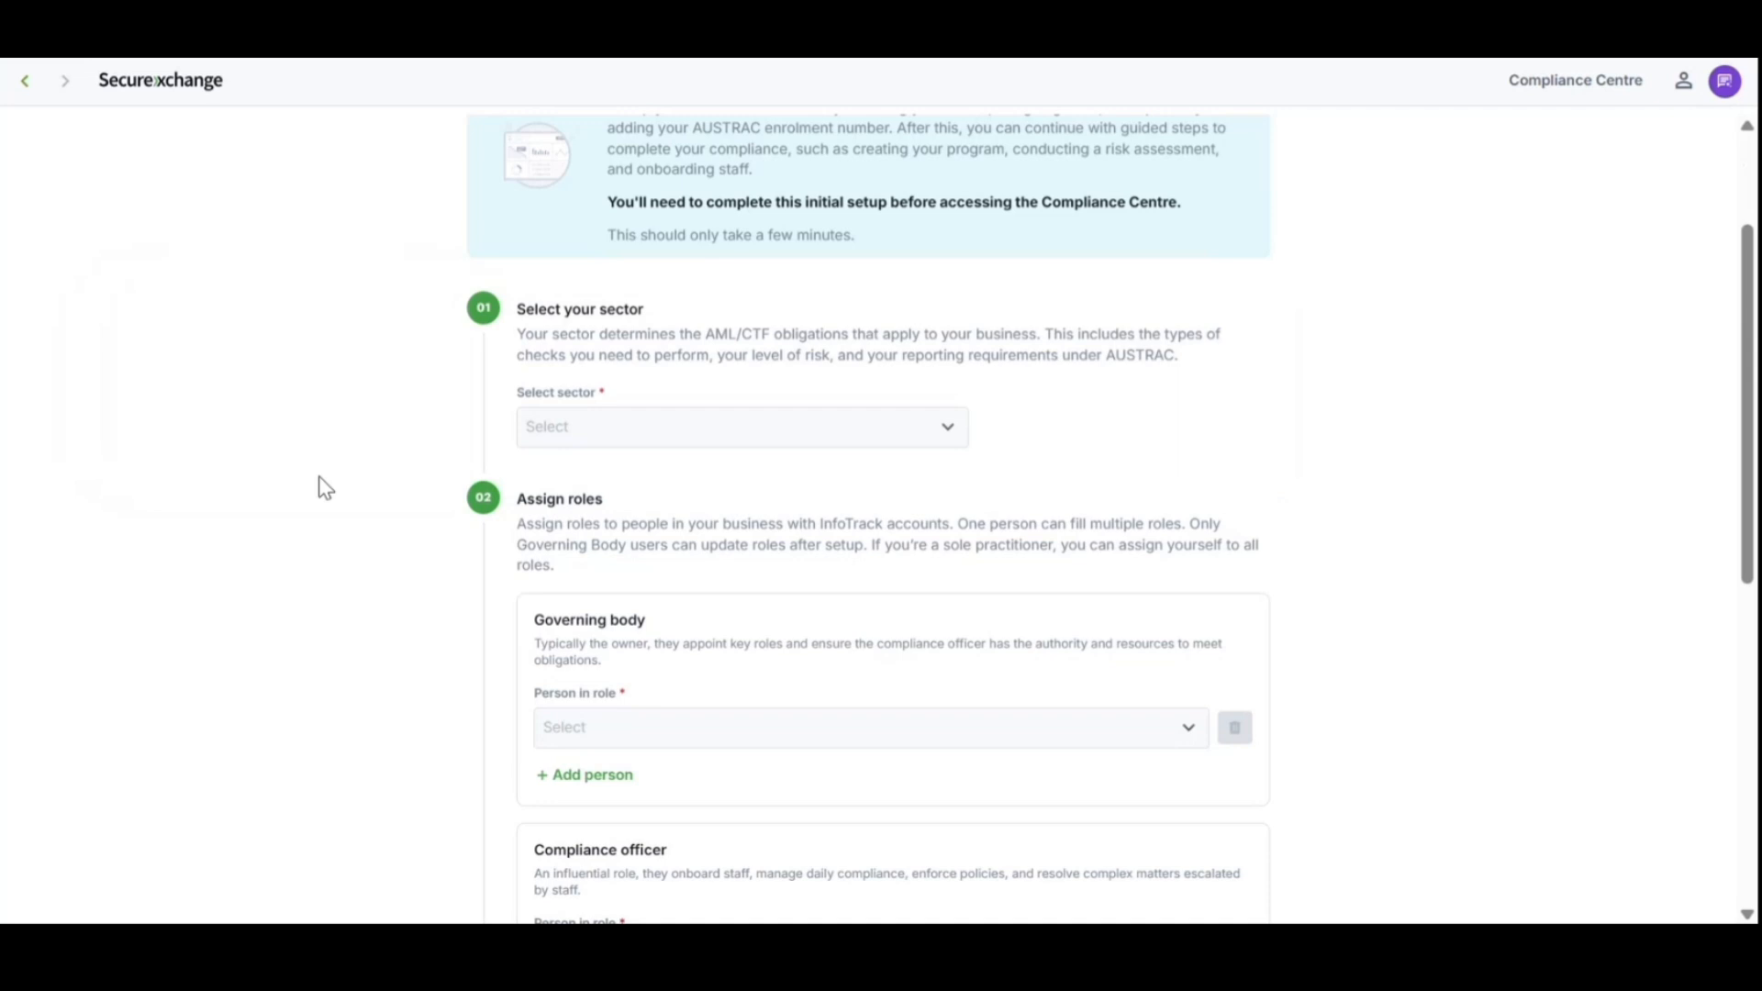
pyautogui.scroll(-2, 324, 488)
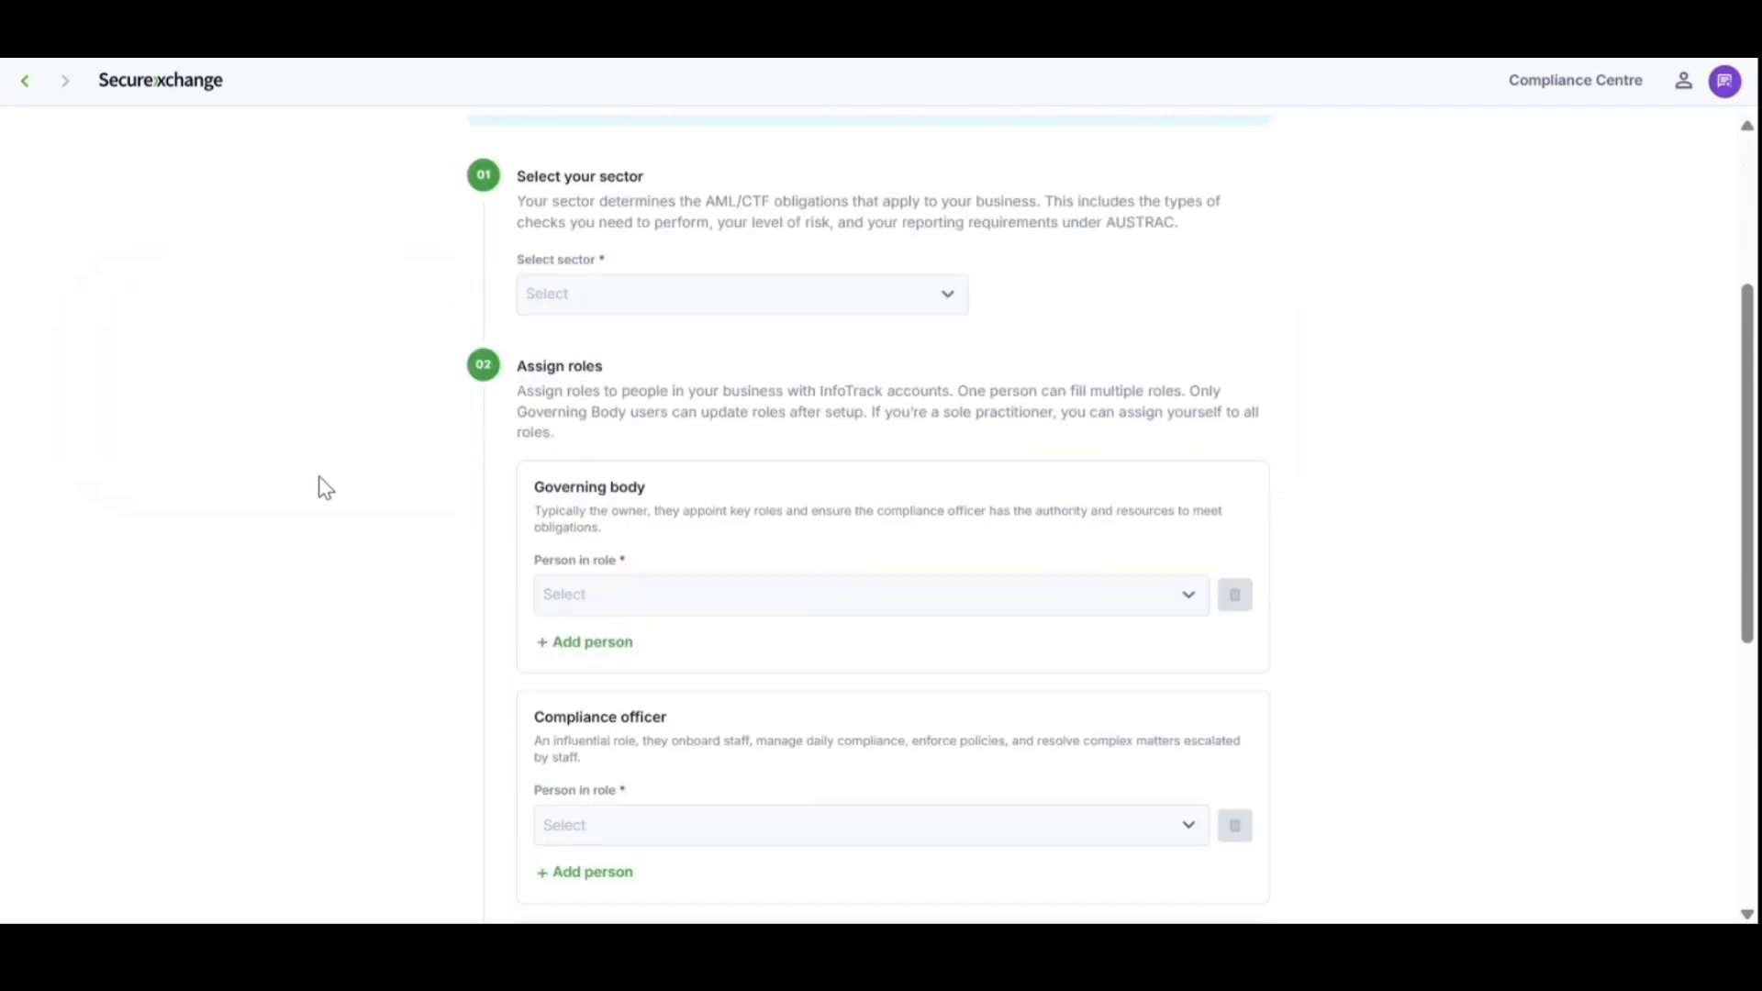
pyautogui.click(613, 303)
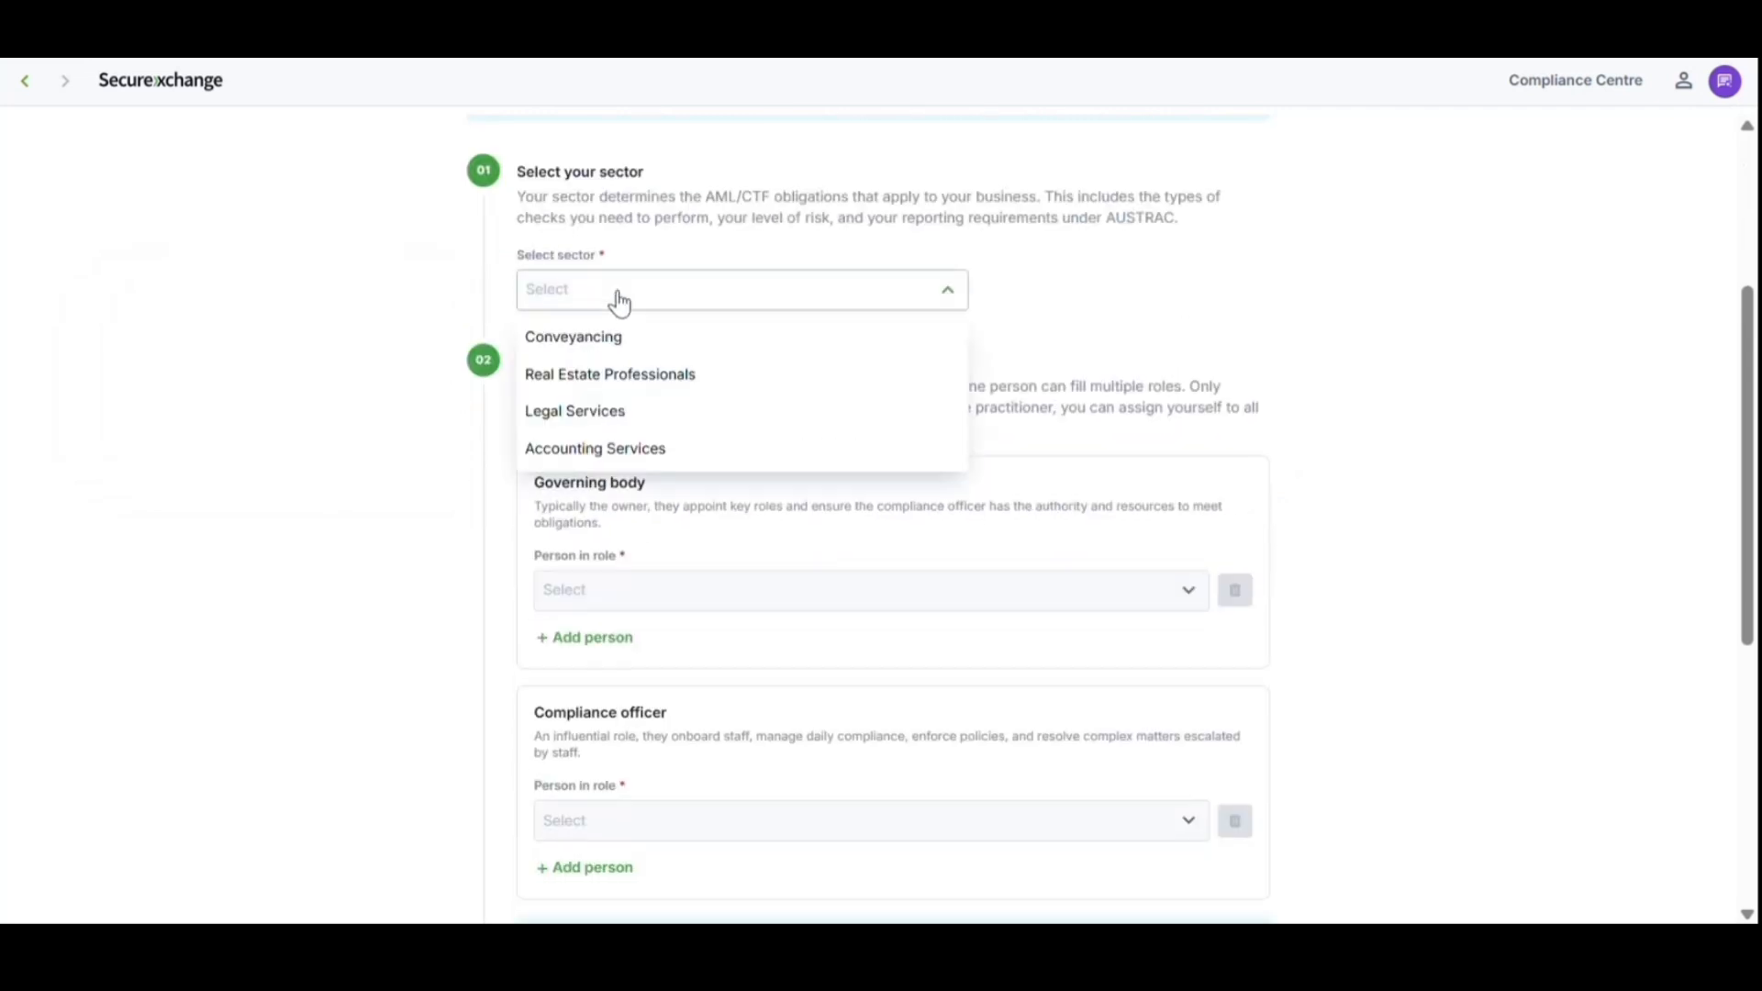
pyautogui.click(633, 386)
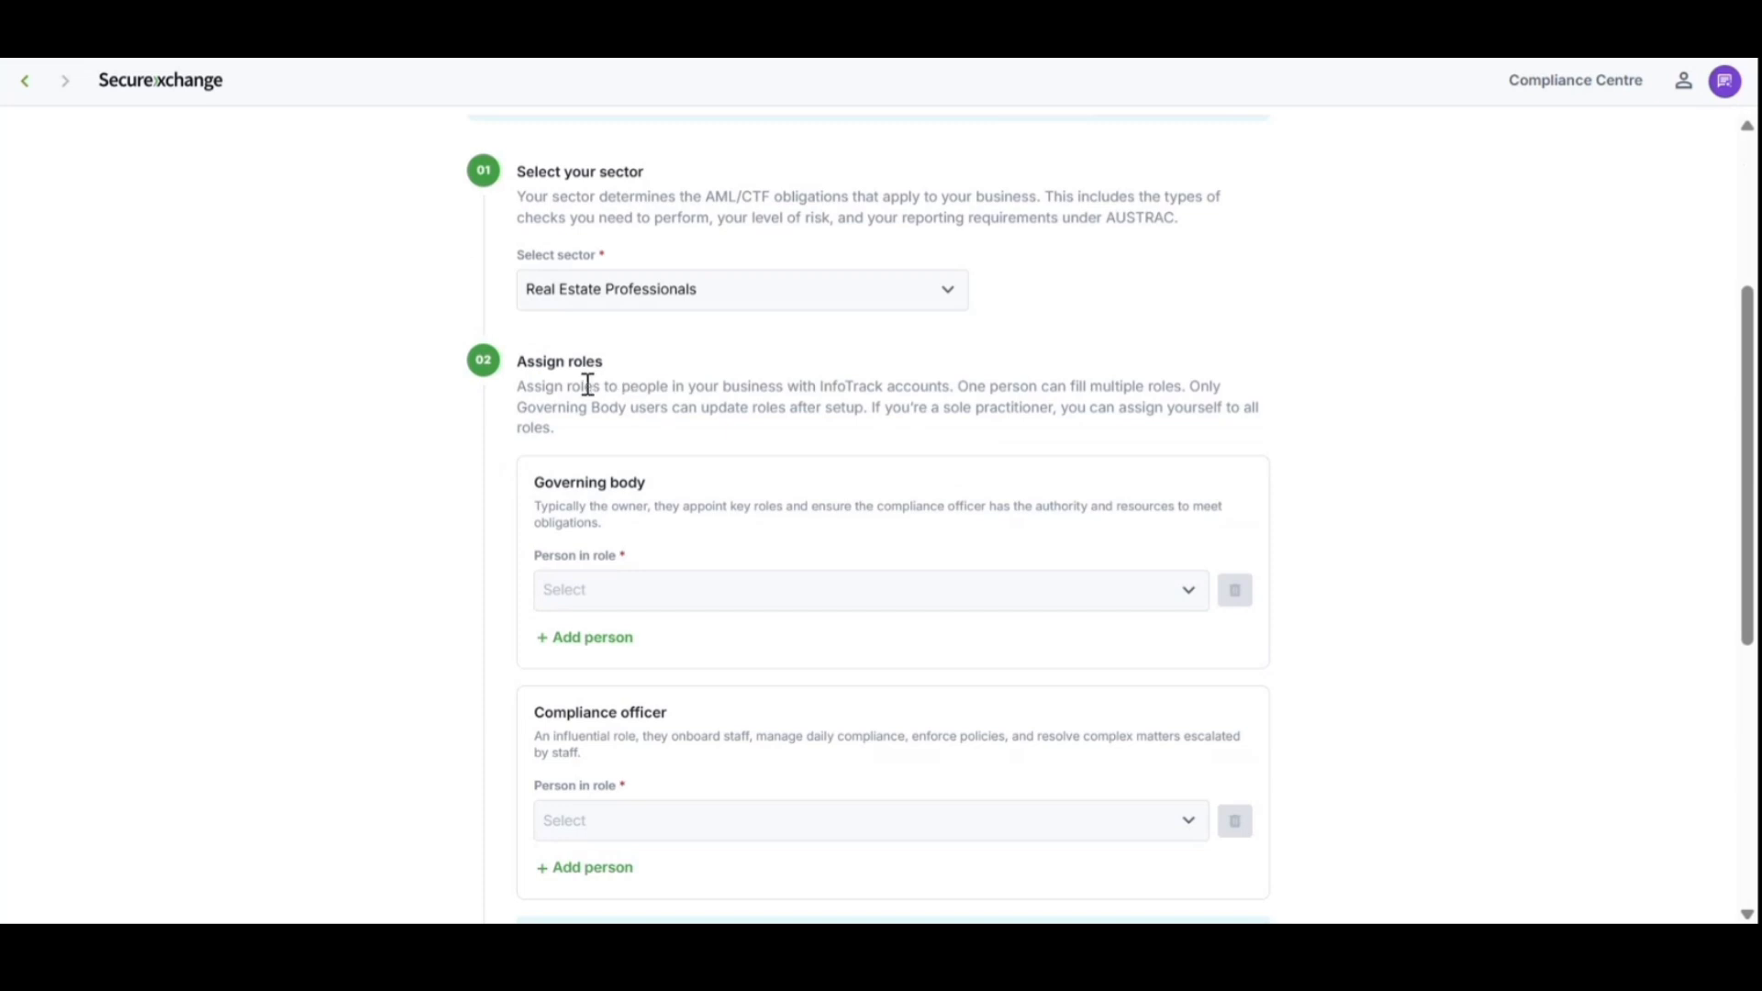
# Assign your own account to both the Governing body and Compliance officer roles.
pyautogui.scroll(-2, 587, 384)
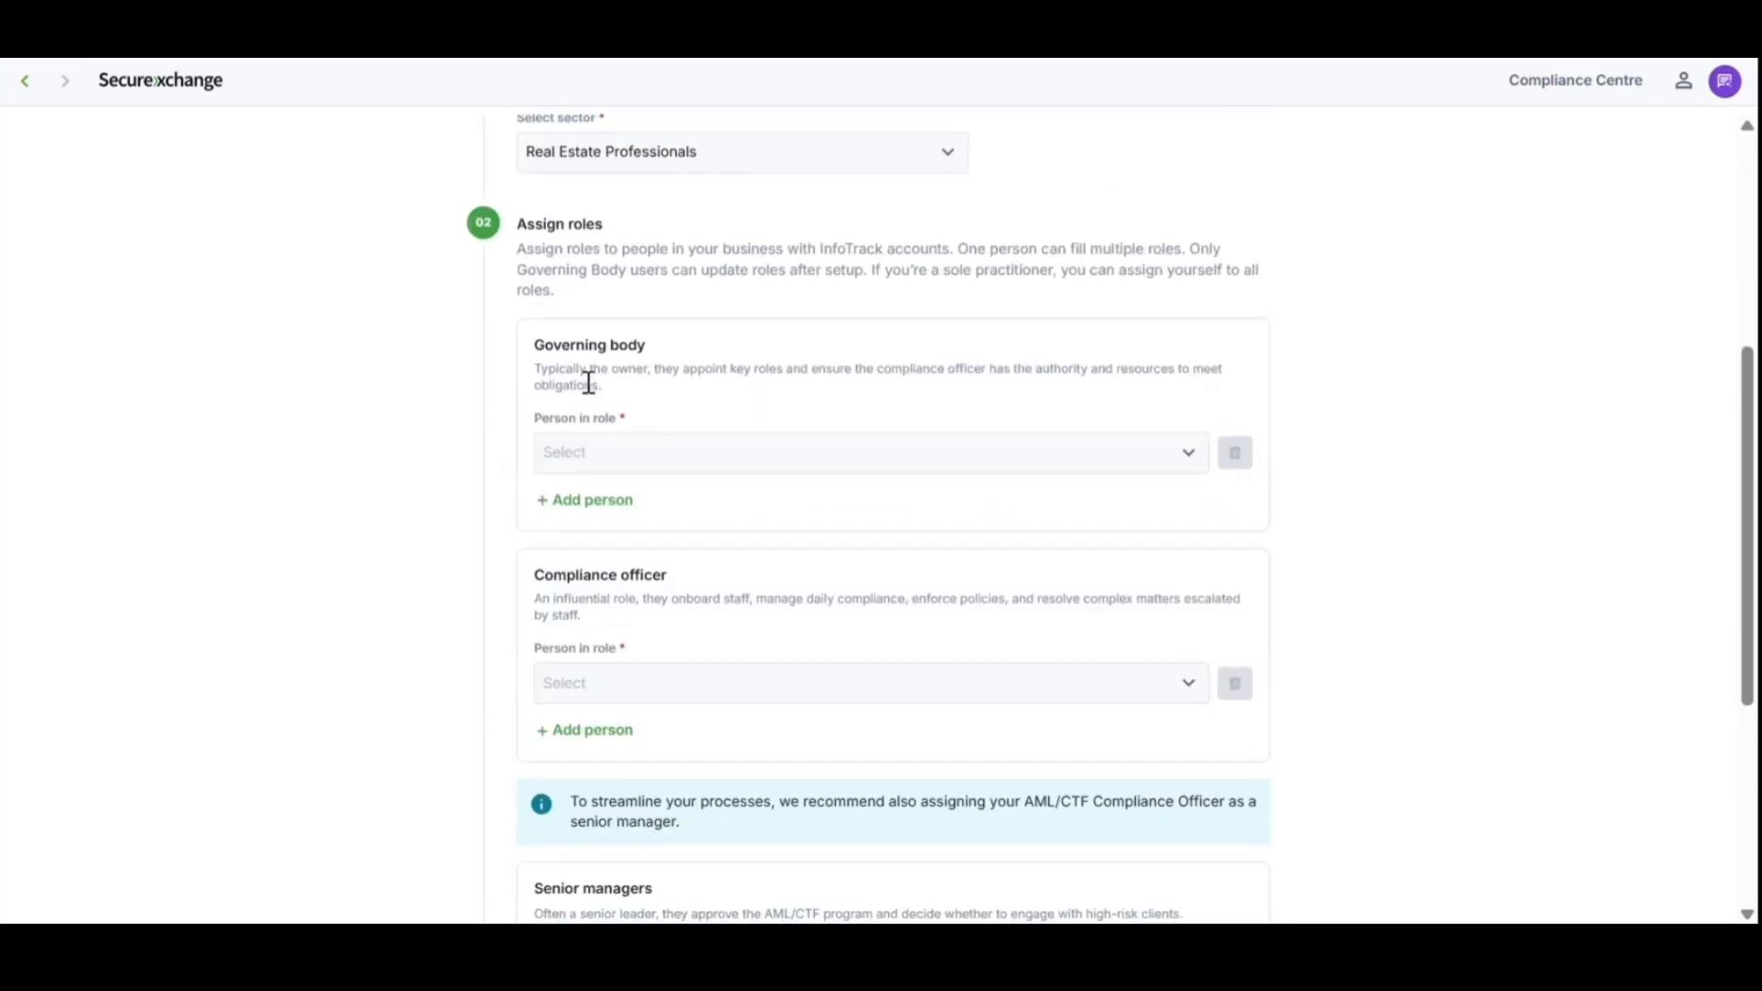
pyautogui.scroll(-2, 588, 383)
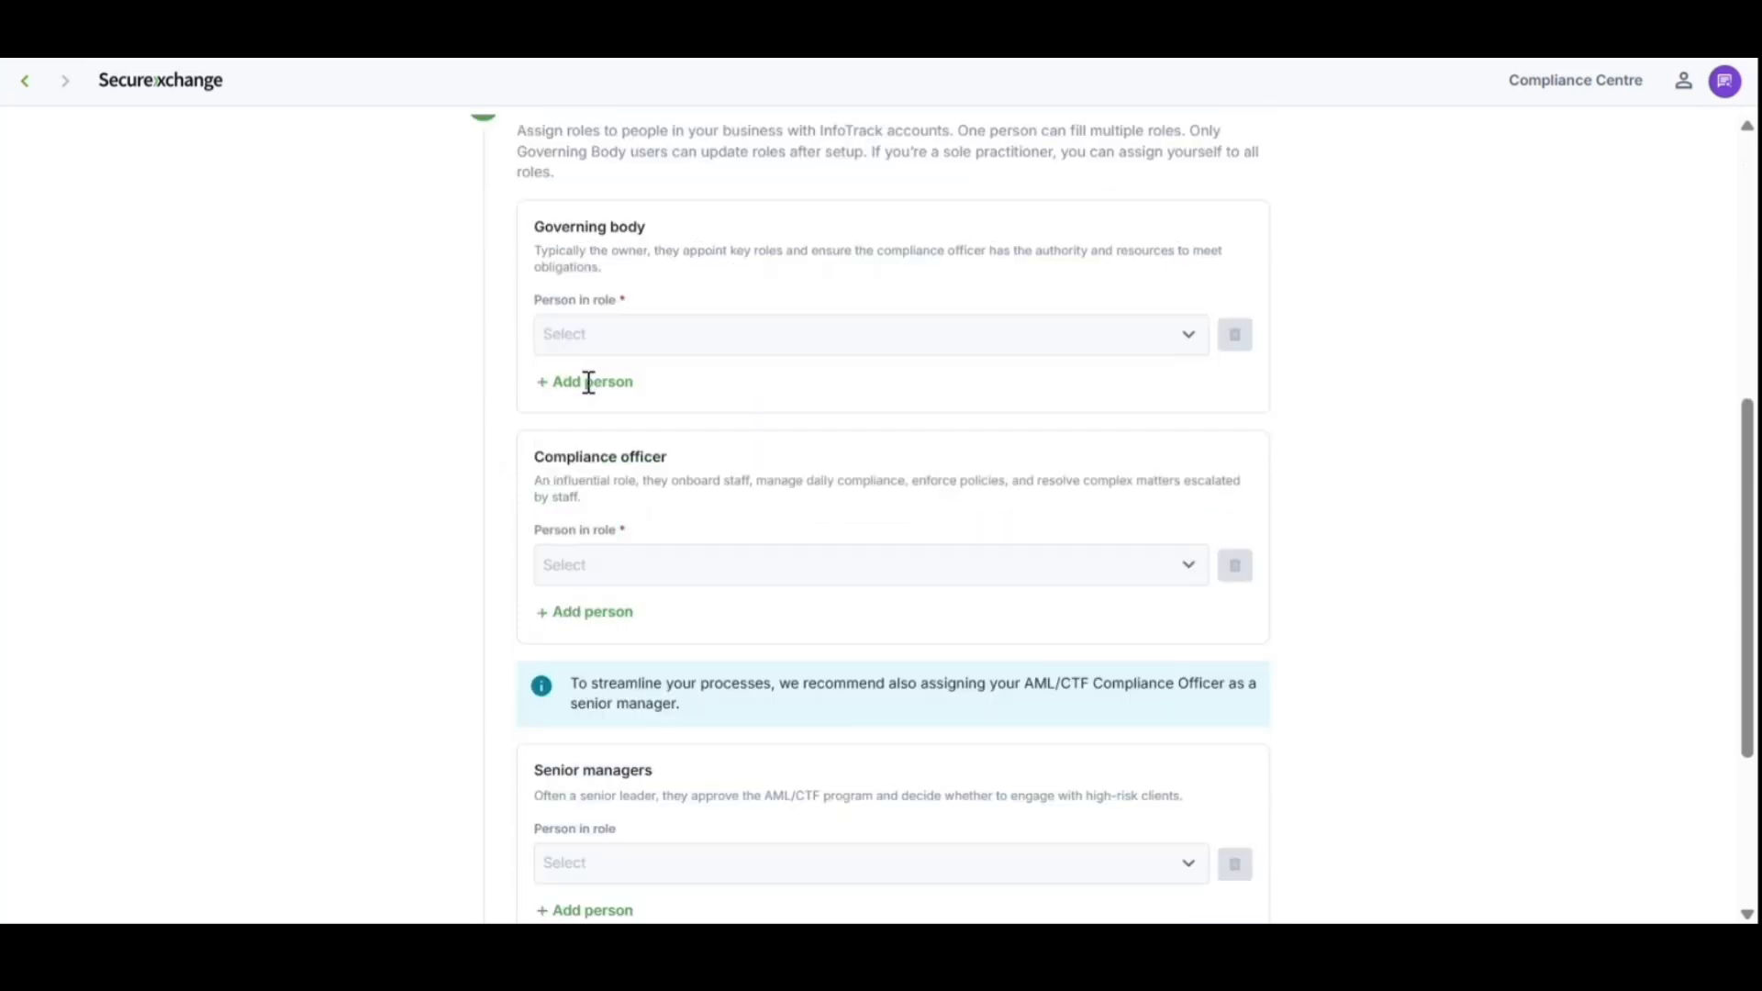
pyautogui.click(637, 323)
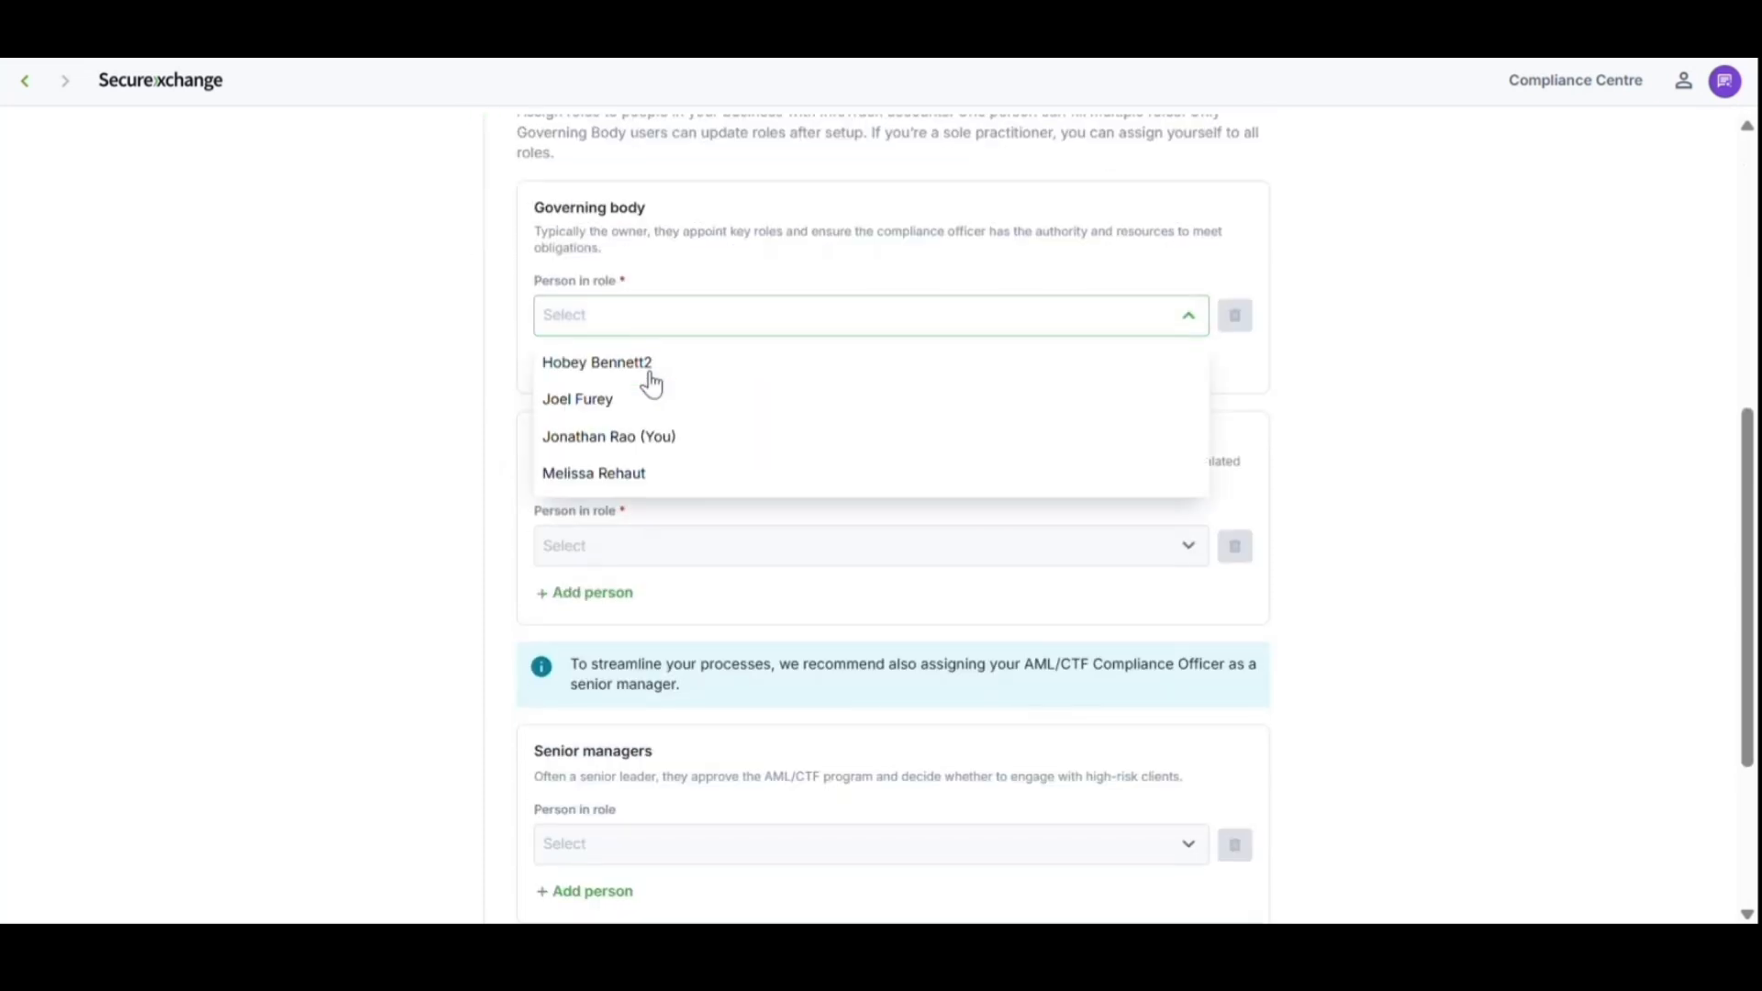
pyautogui.click(648, 440)
pyautogui.scroll(-2, 698, 459)
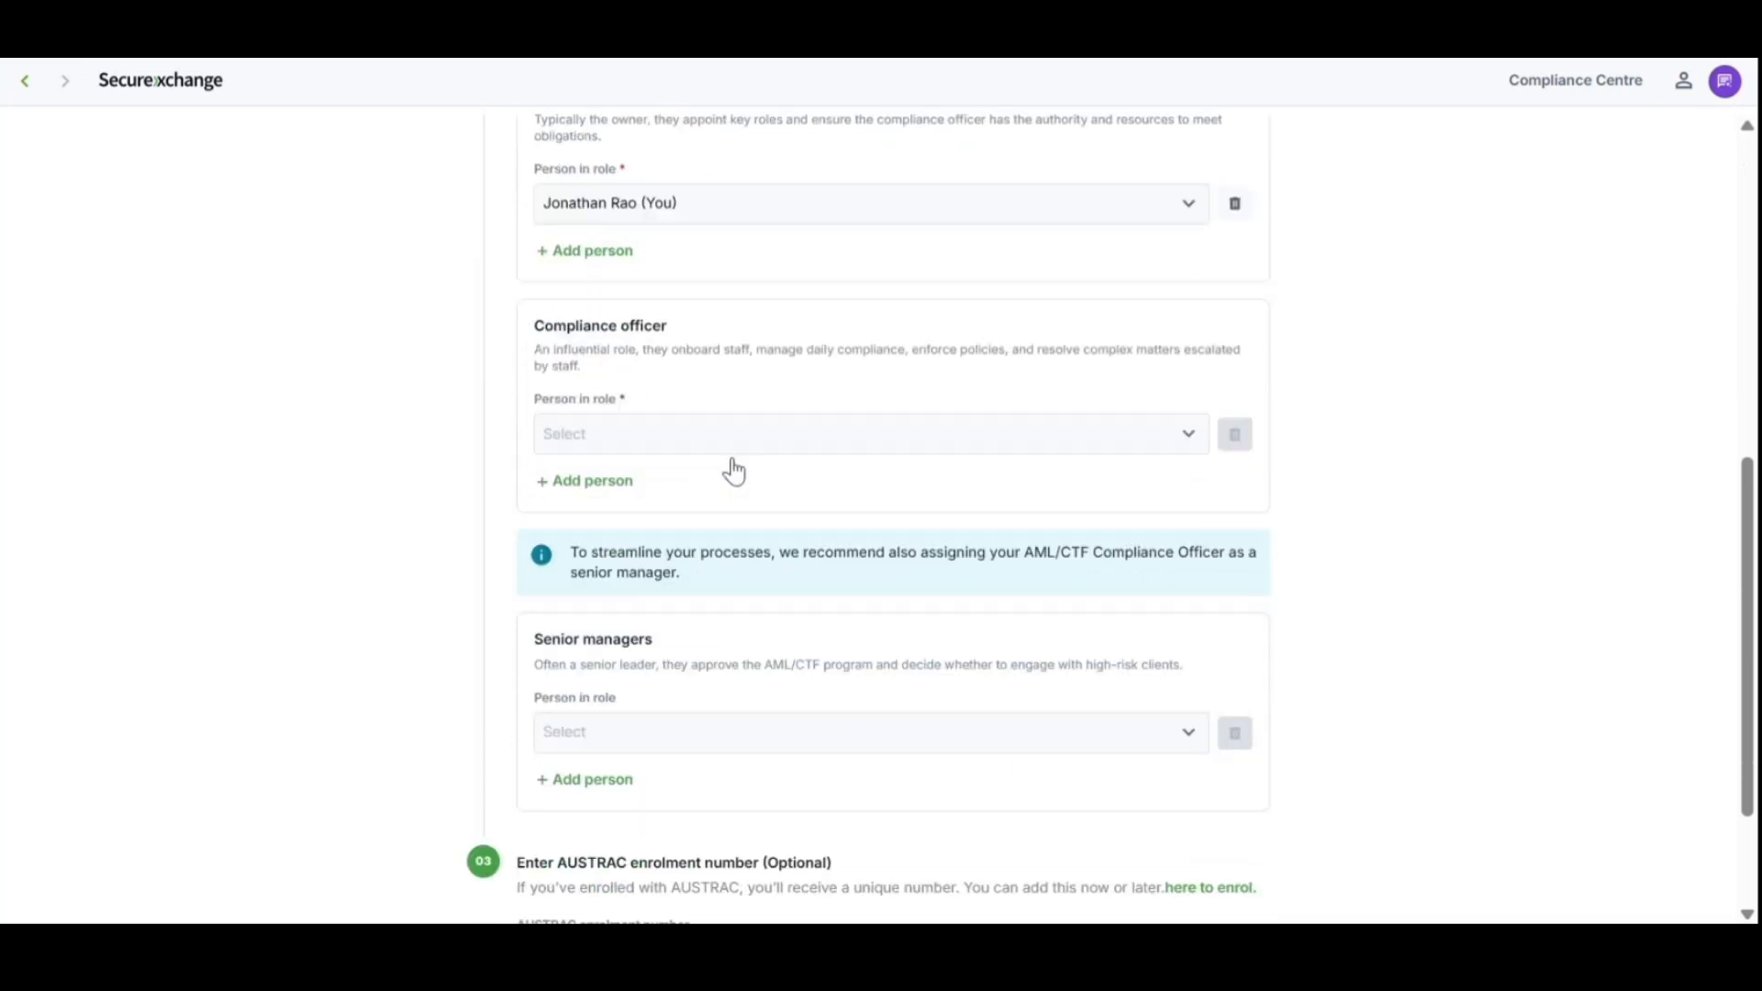
pyautogui.click(697, 413)
pyautogui.click(691, 537)
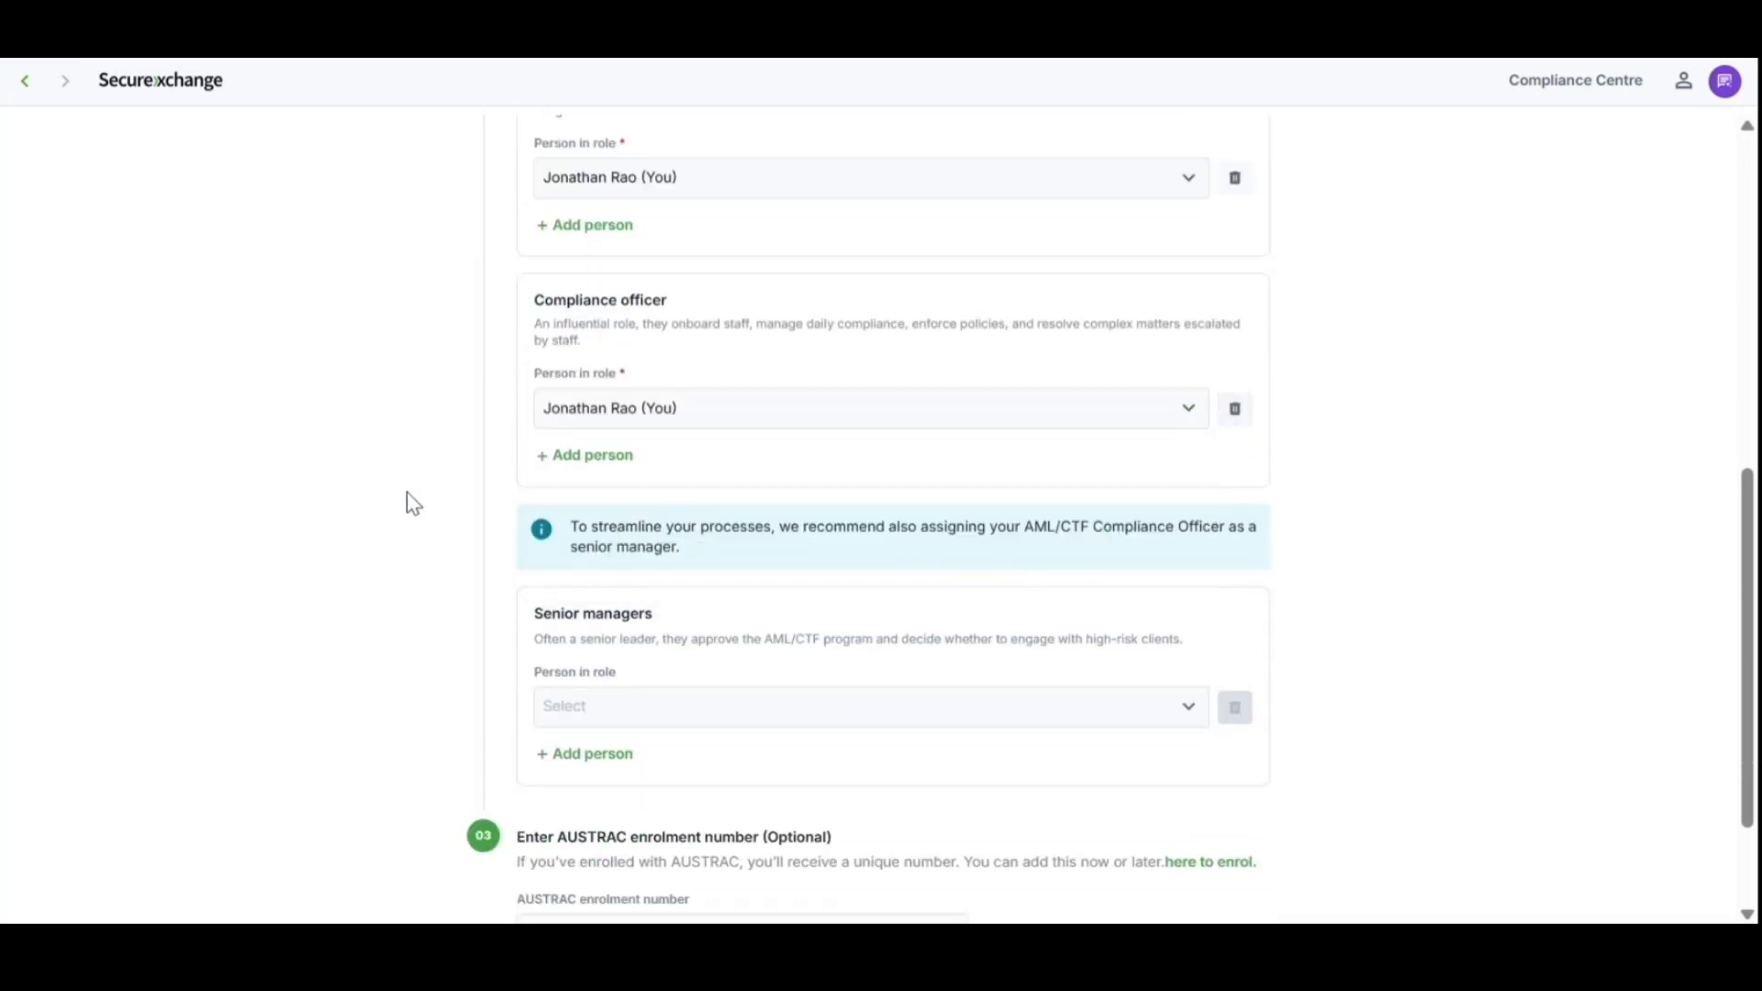
# Save the initial AML/CTF setup with Senior managers and the optional AUSTRAC enrolment number left blank.
pyautogui.scroll(-2, 421, 491)
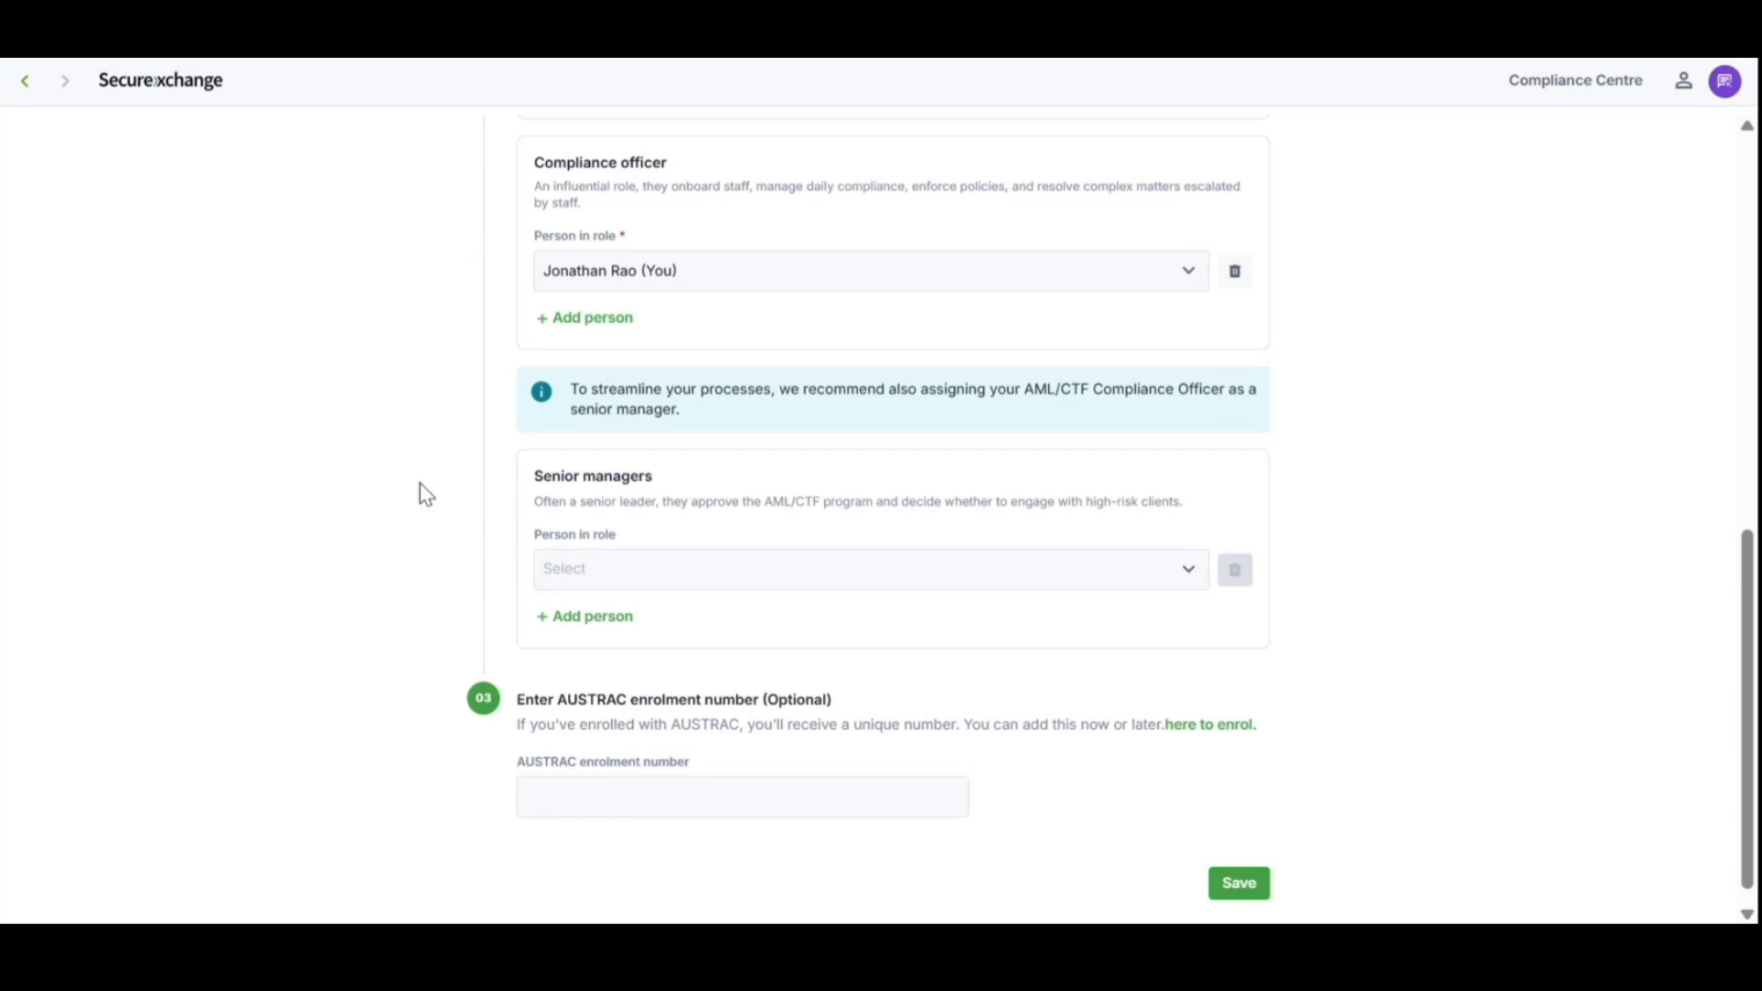
pyautogui.click(581, 782)
pyautogui.click(1252, 887)
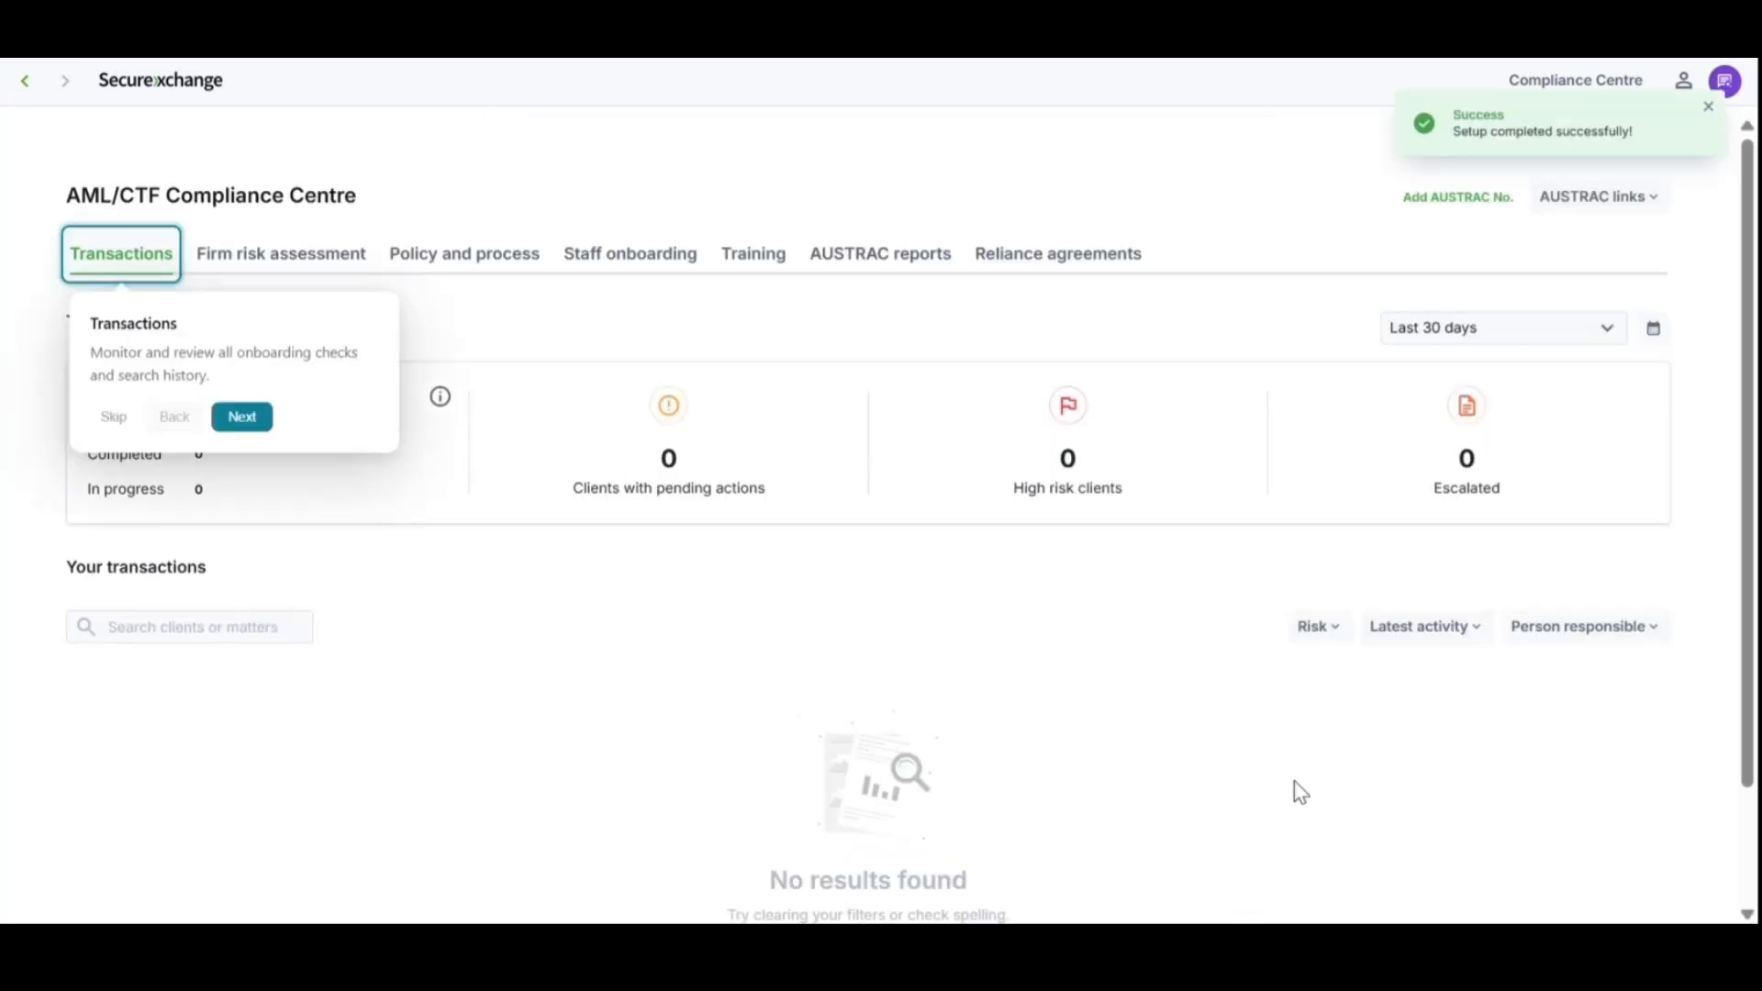
# Skip the Compliance Centre tour and review the transaction summary and transaction list.
pyautogui.click(103, 418)
pyautogui.scroll(-2, 624, 528)
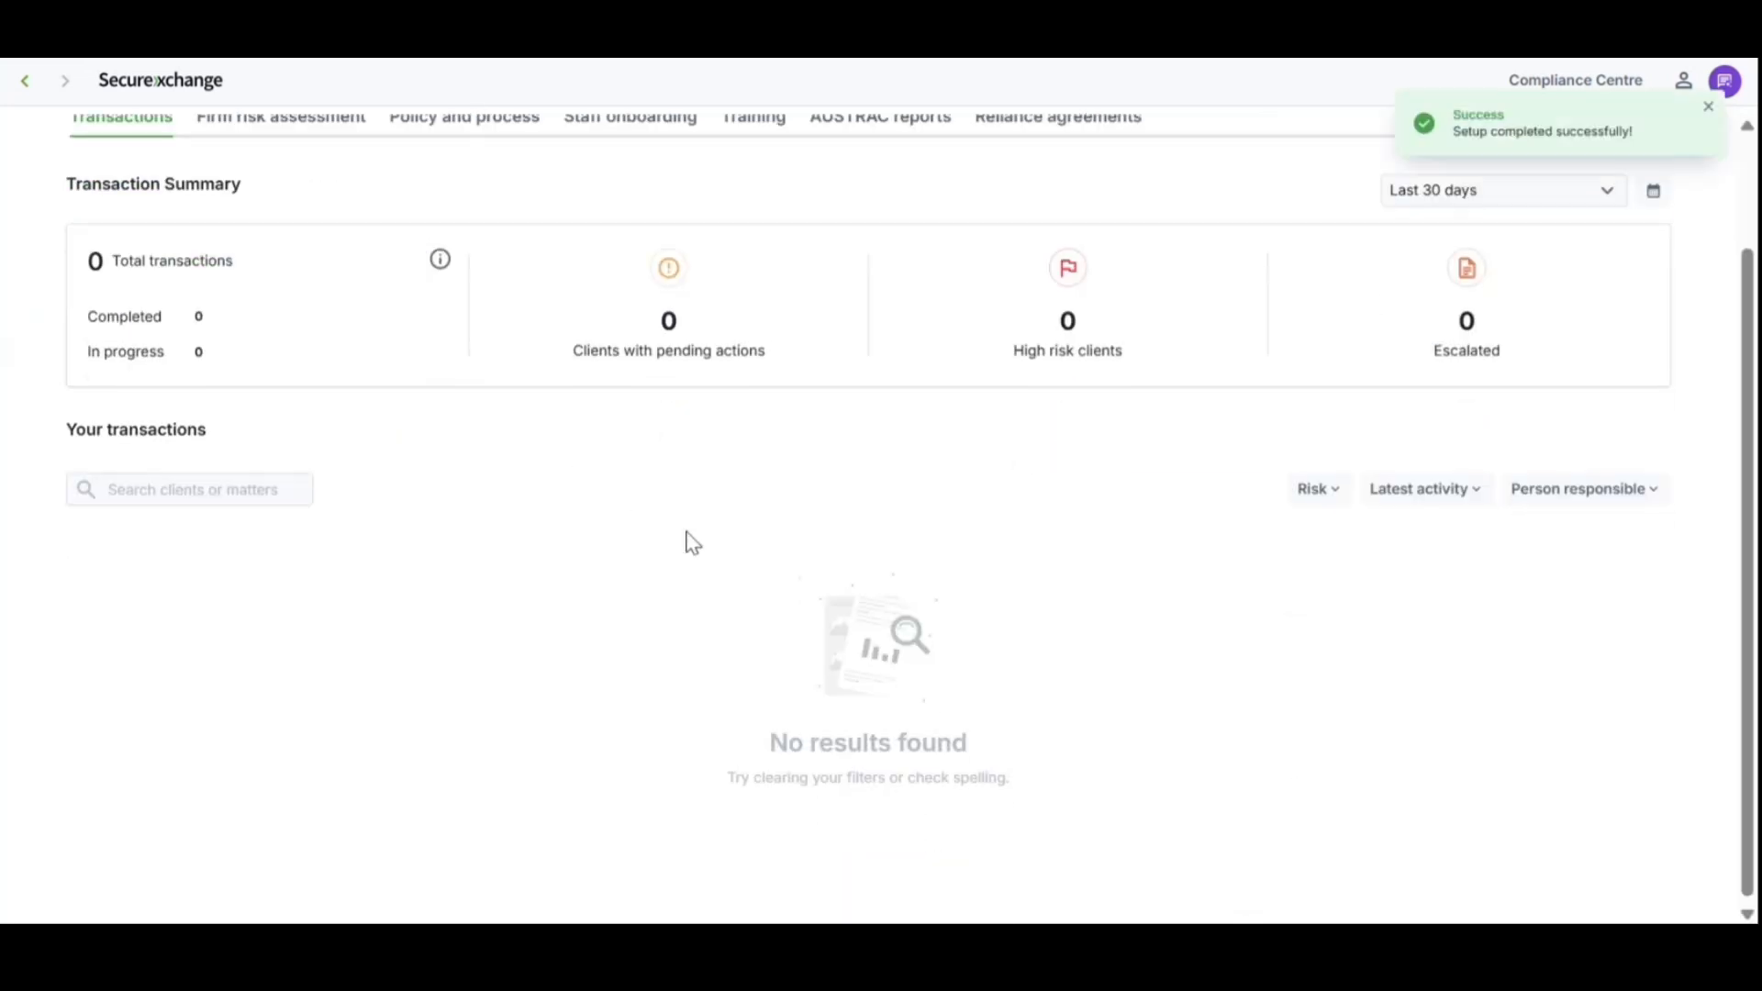
pyautogui.scroll(2, 755, 551)
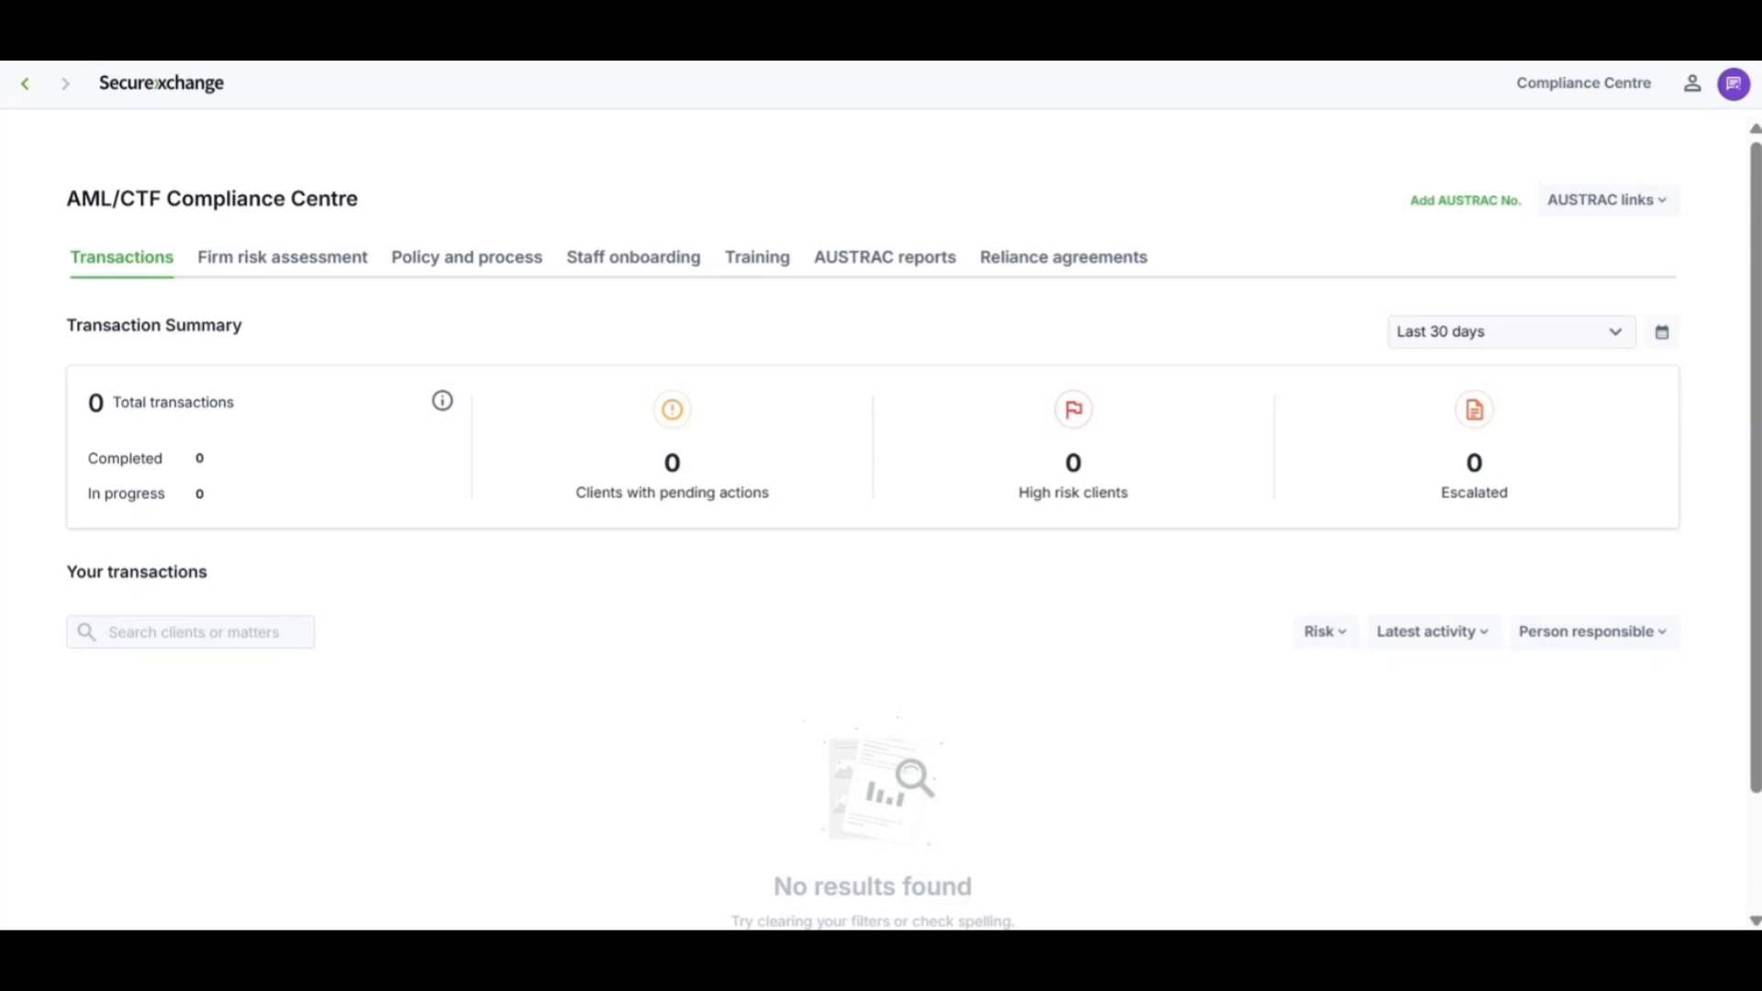
# Look through the available AUSTRAC links and the enrolment number form, closing it without an entry.
pyautogui.click(1599, 209)
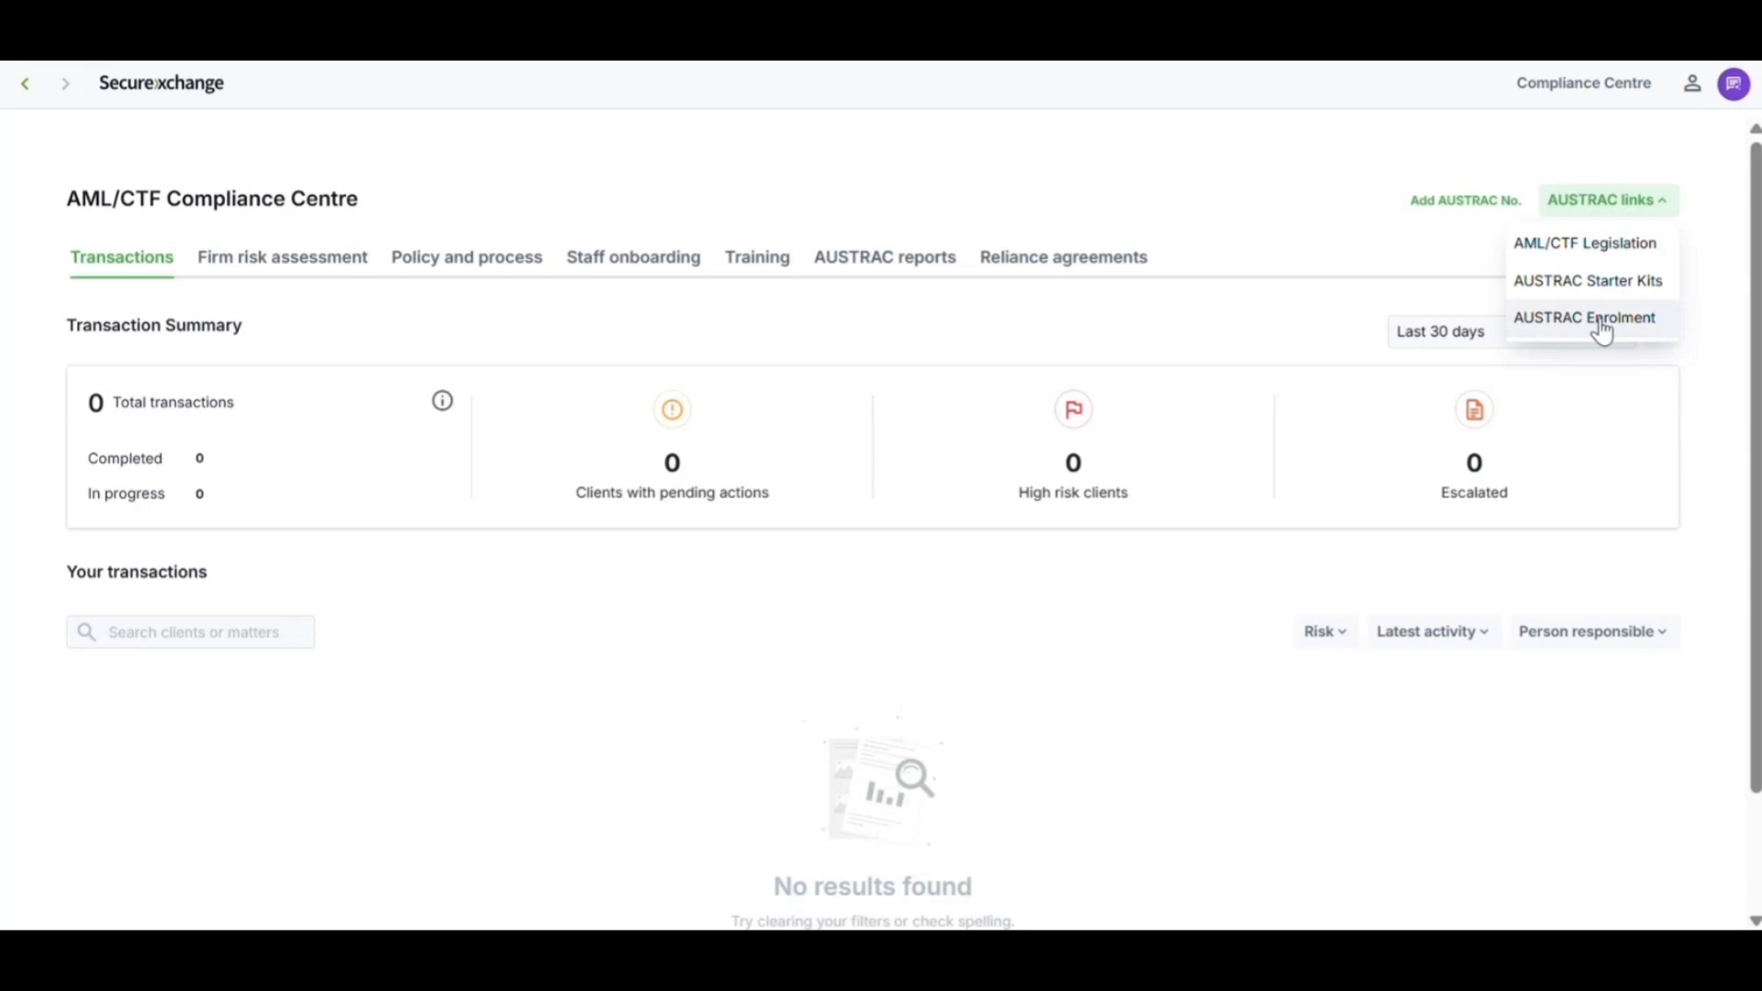
pyautogui.click(1439, 200)
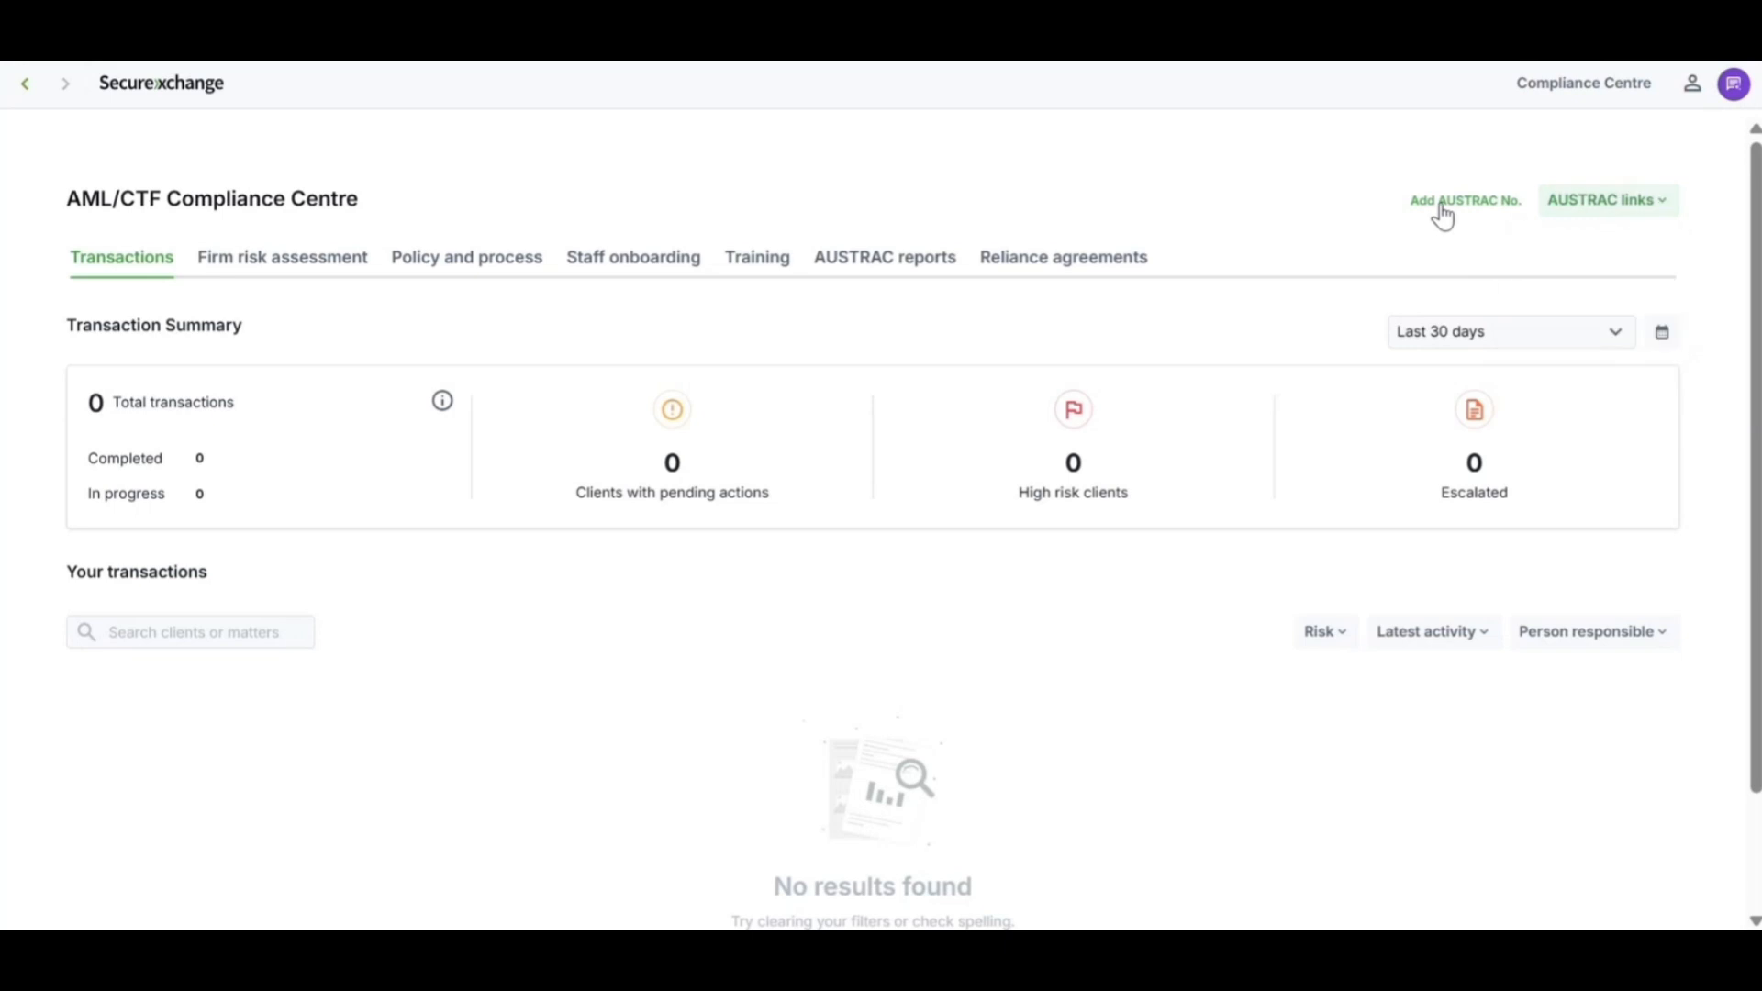
pyautogui.click(919, 519)
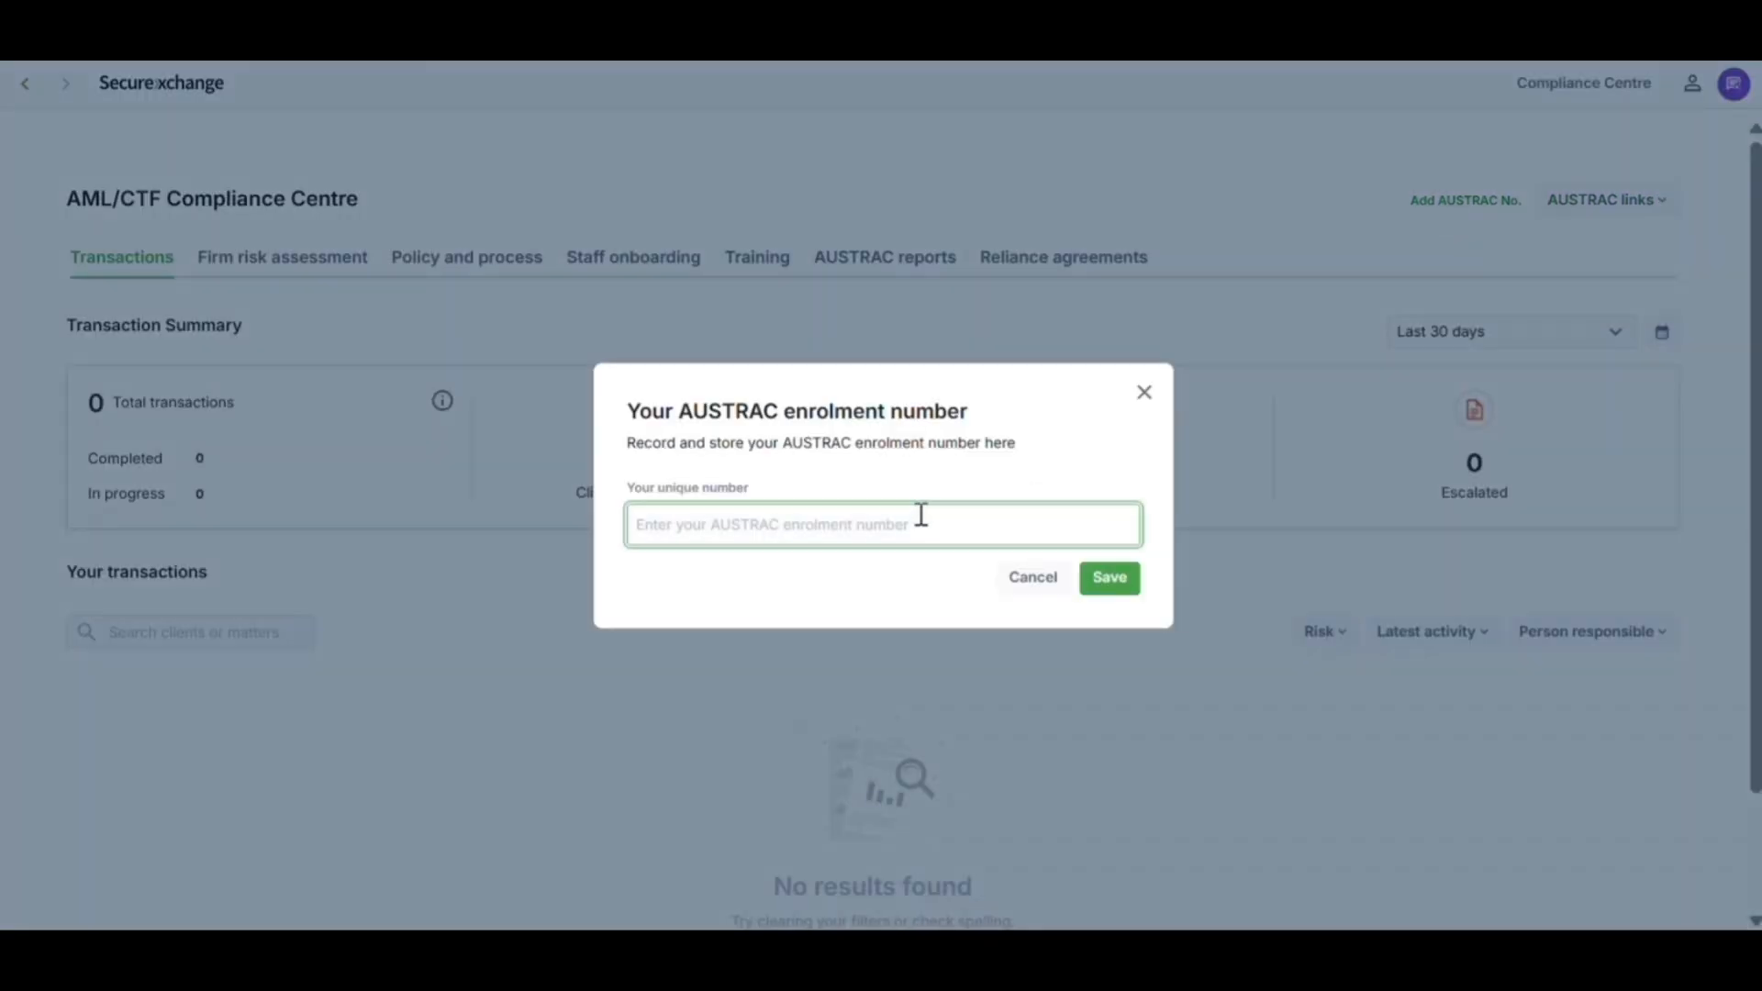
pyautogui.click(1144, 392)
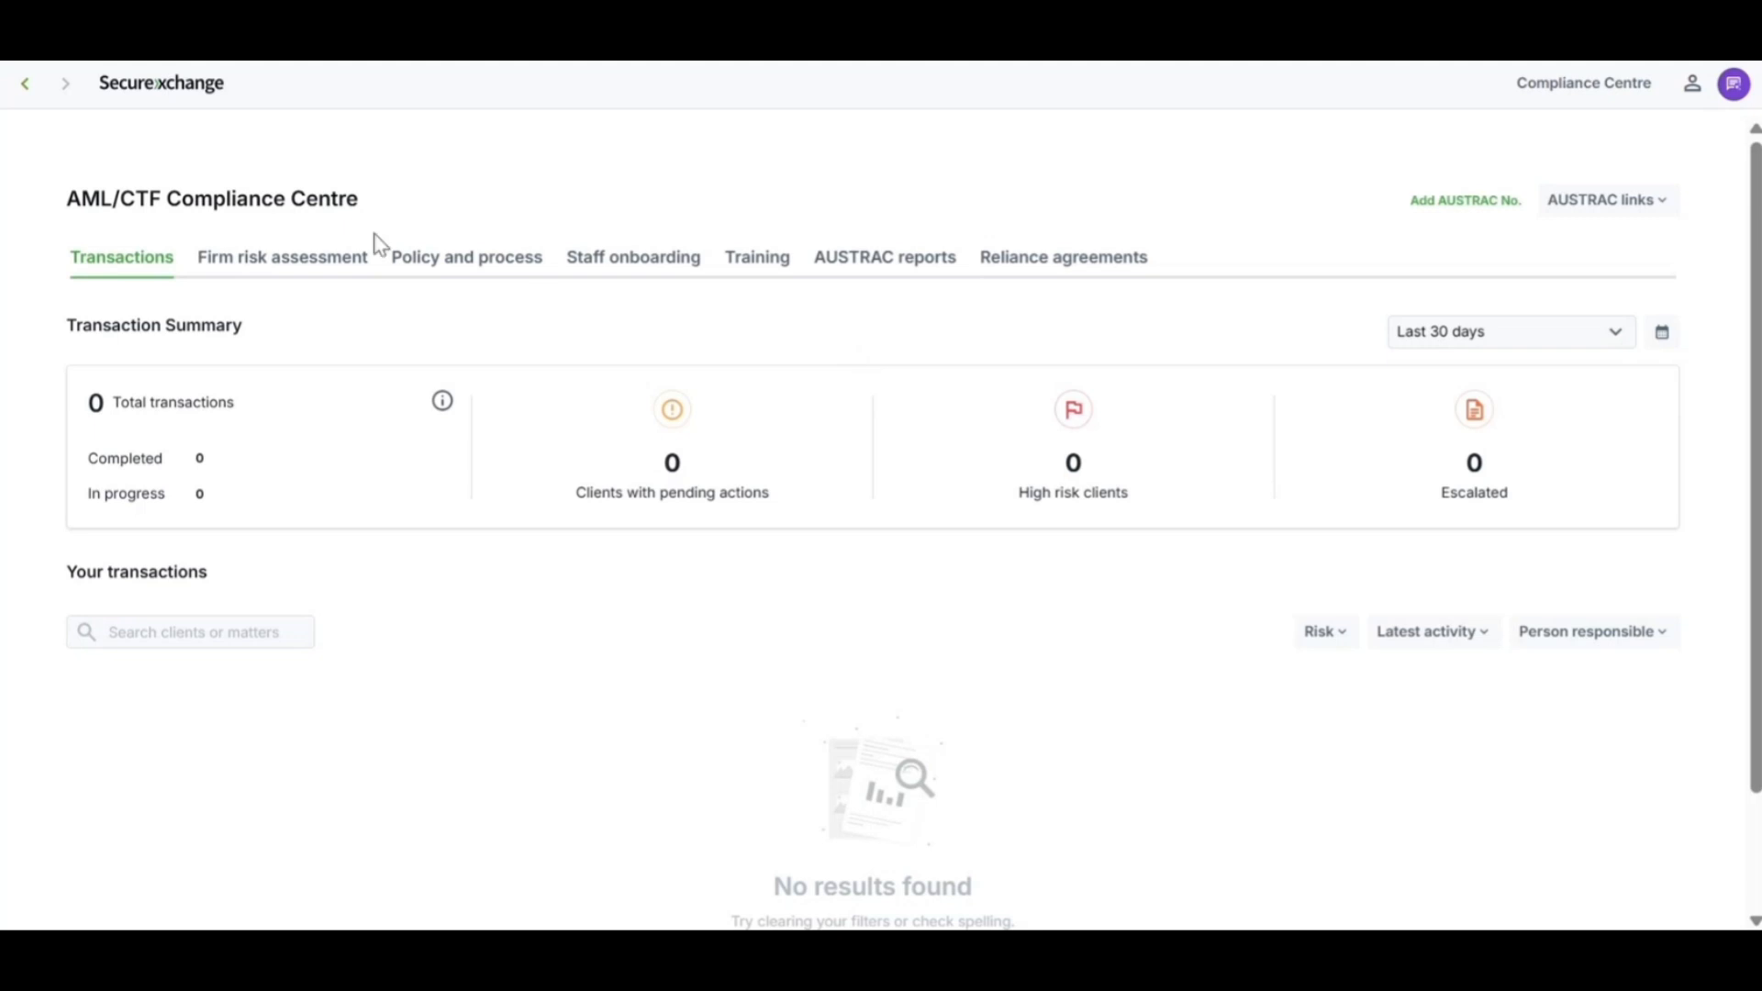
# Start the firm risk assessment and proceed with real estate brokering as the designated service.
pyautogui.click(347, 269)
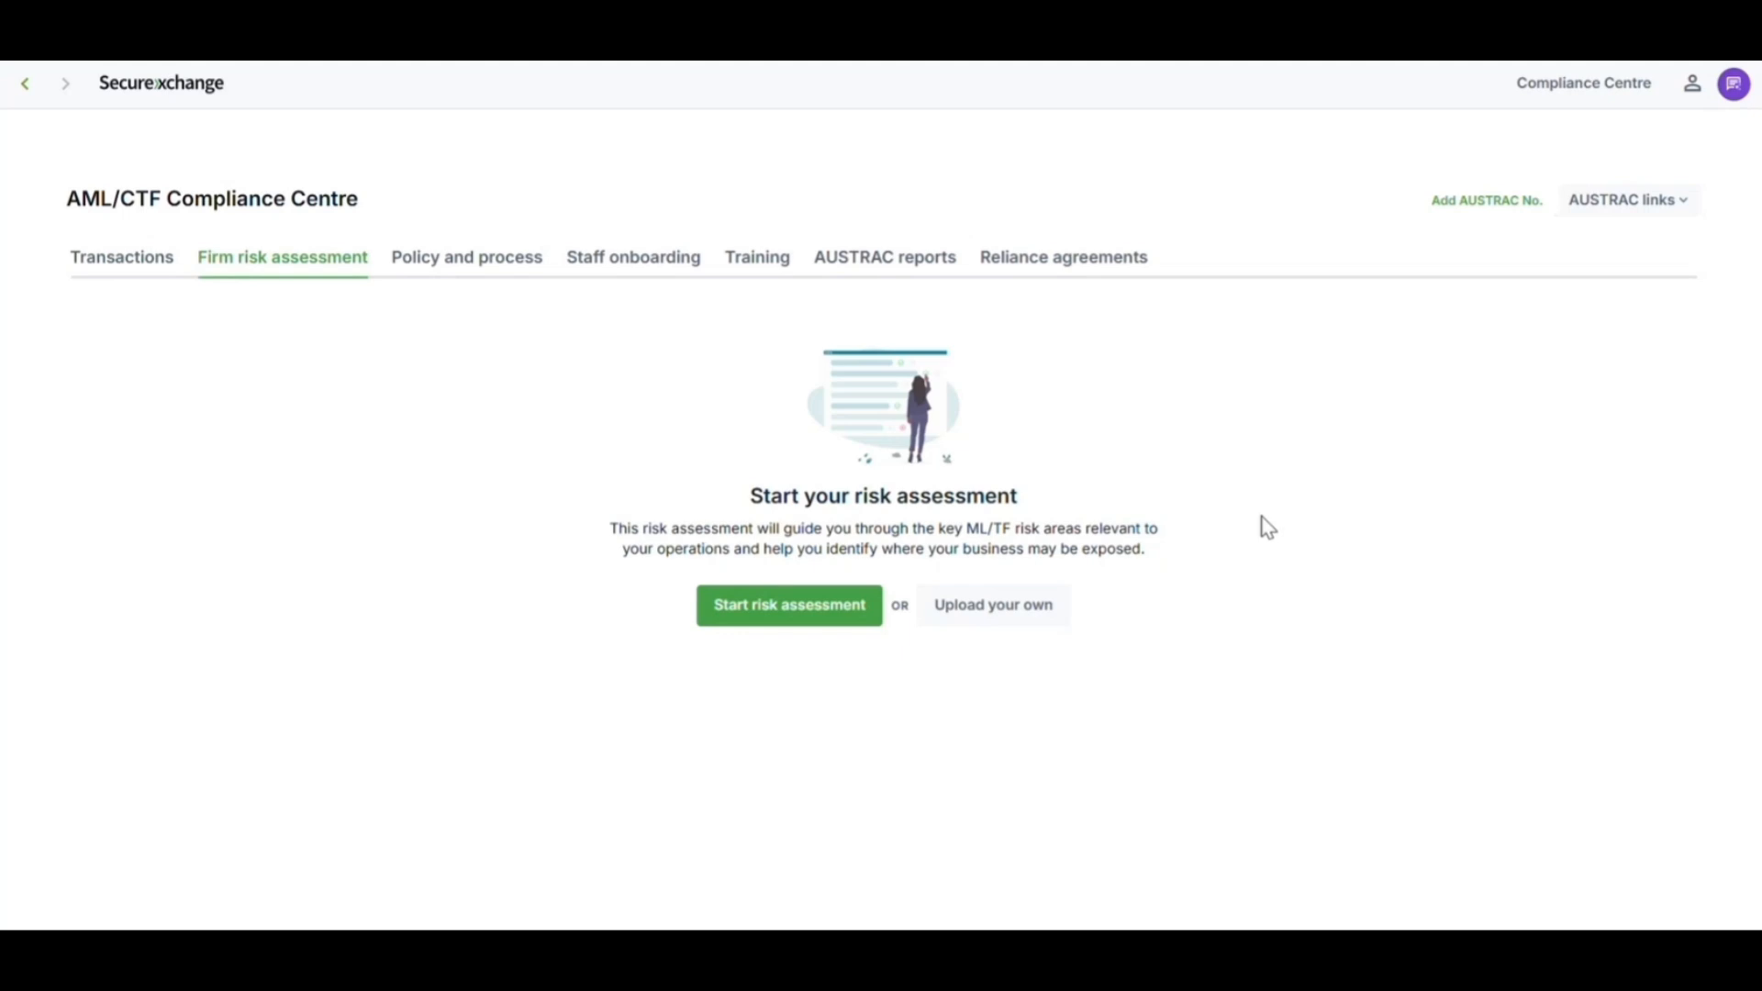
pyautogui.click(790, 608)
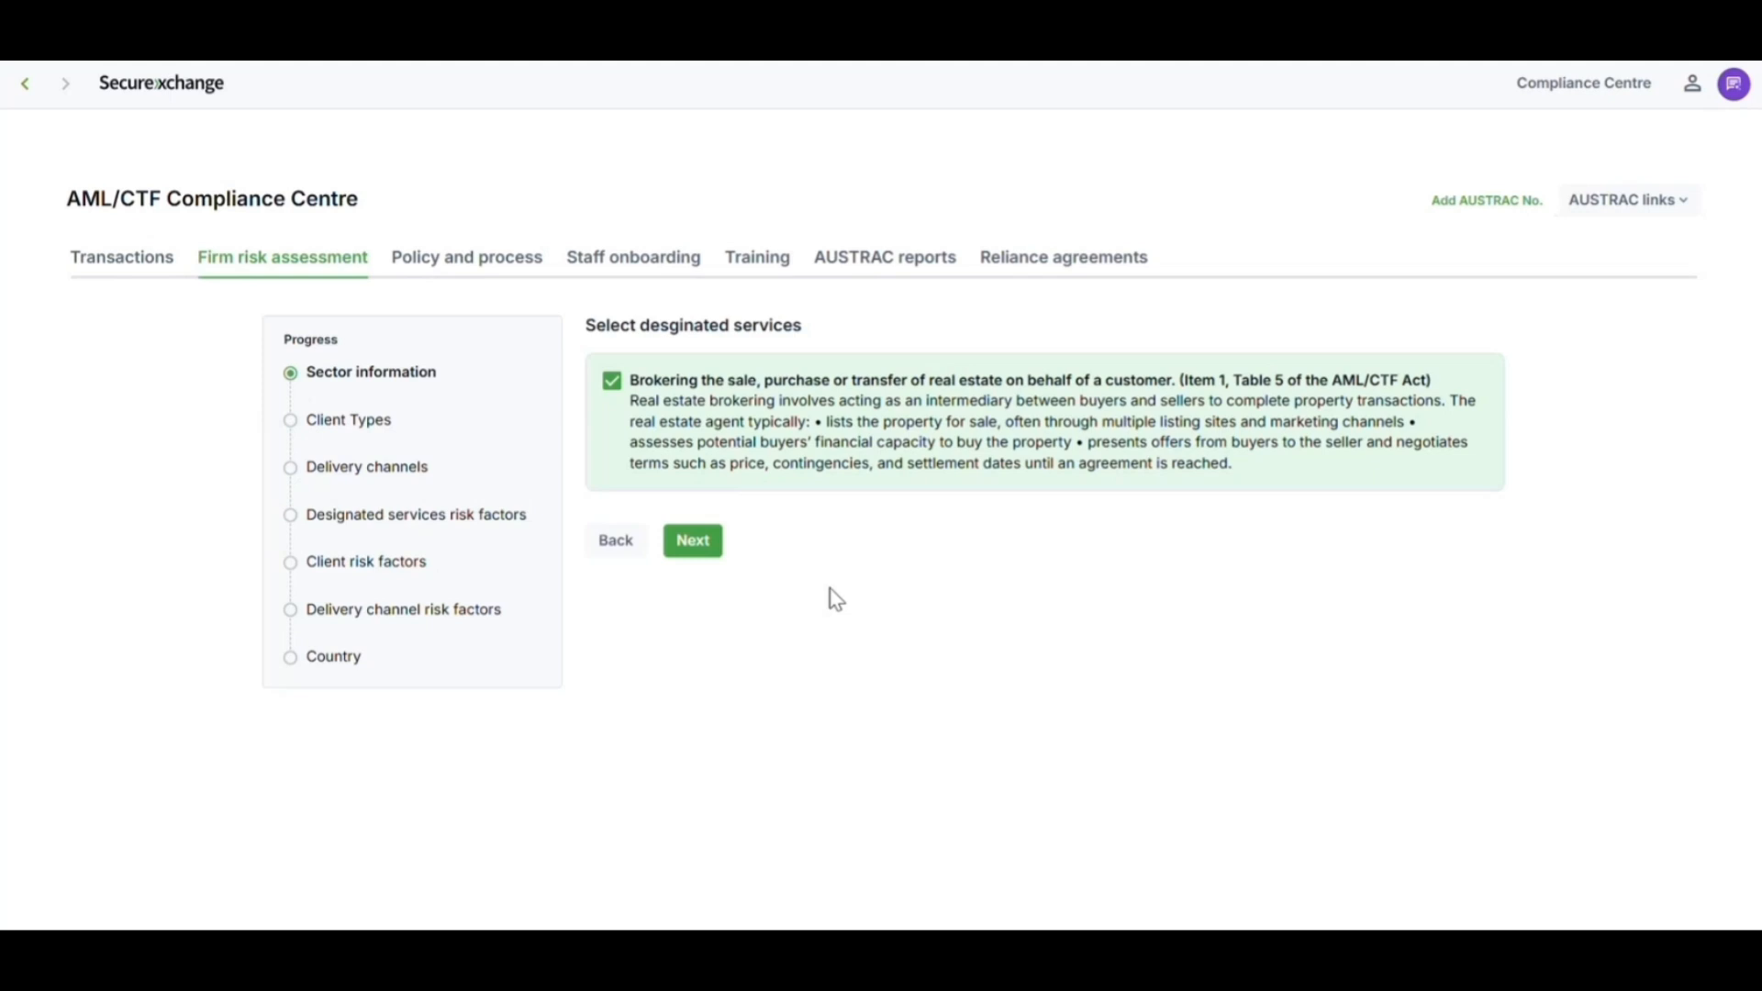
pyautogui.click(702, 561)
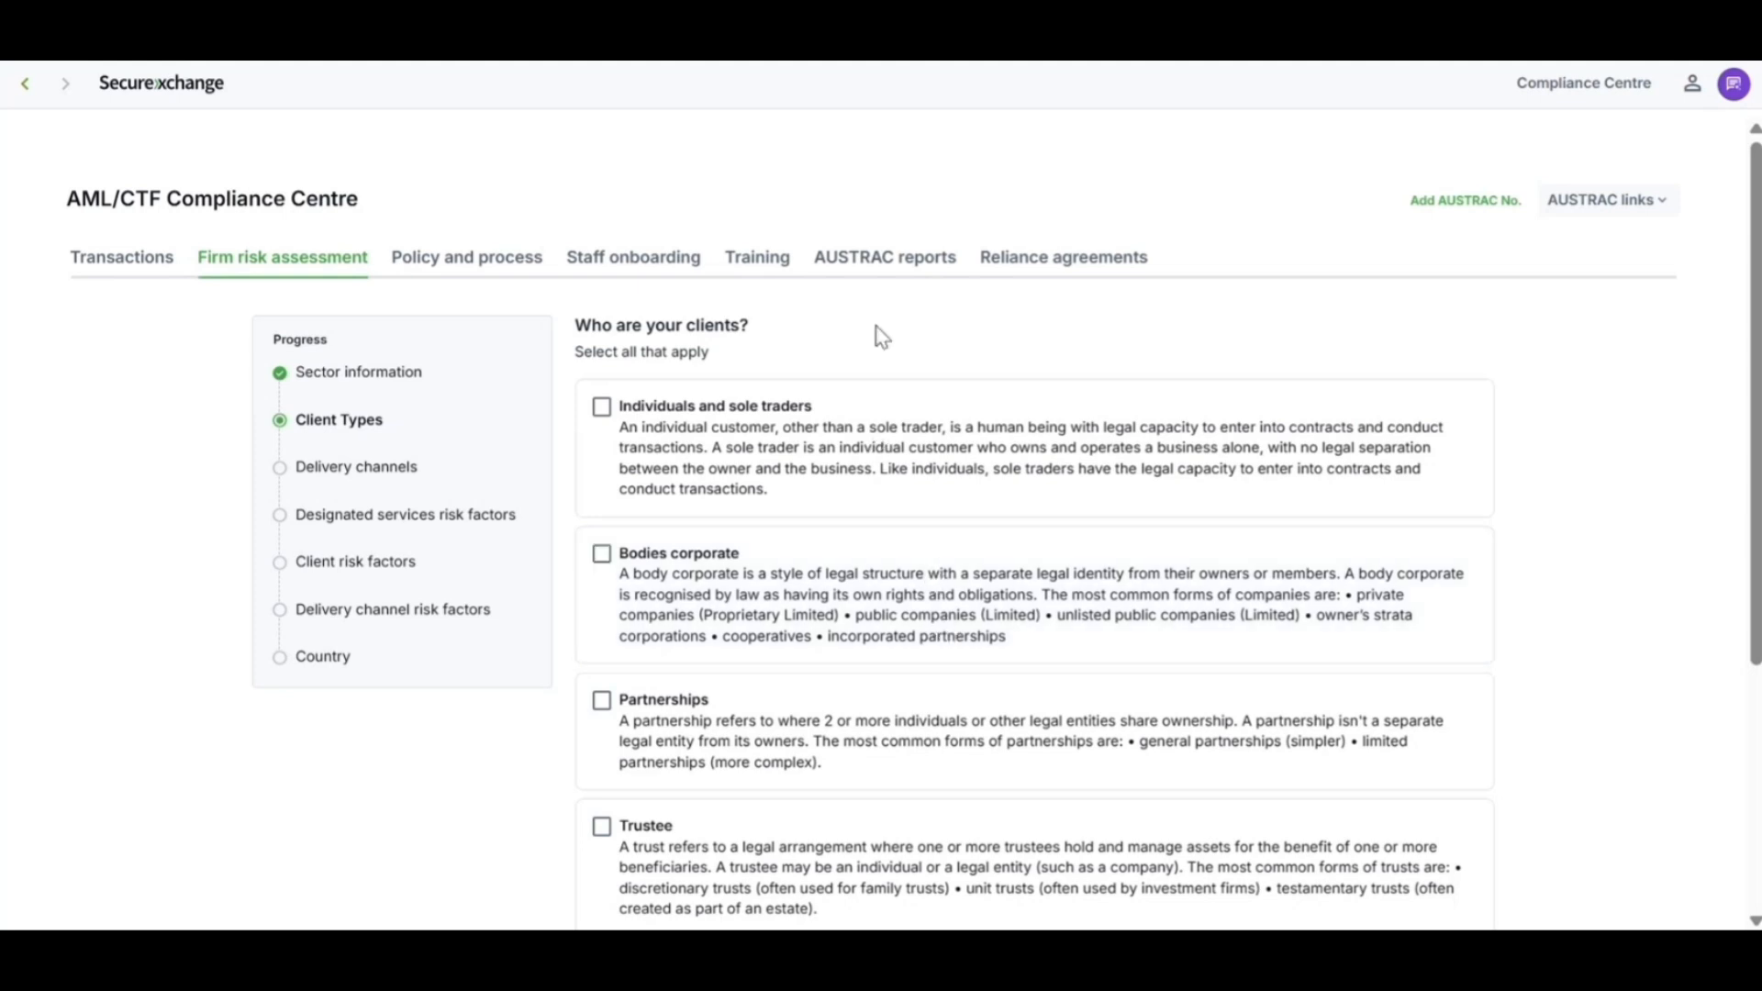
# Select individuals and sole traders, bodies corporate, partnerships, trustee, associations and government bodies as client types, and continue to delivery channels.
pyautogui.click(767, 427)
pyautogui.scroll(-3, 743, 367)
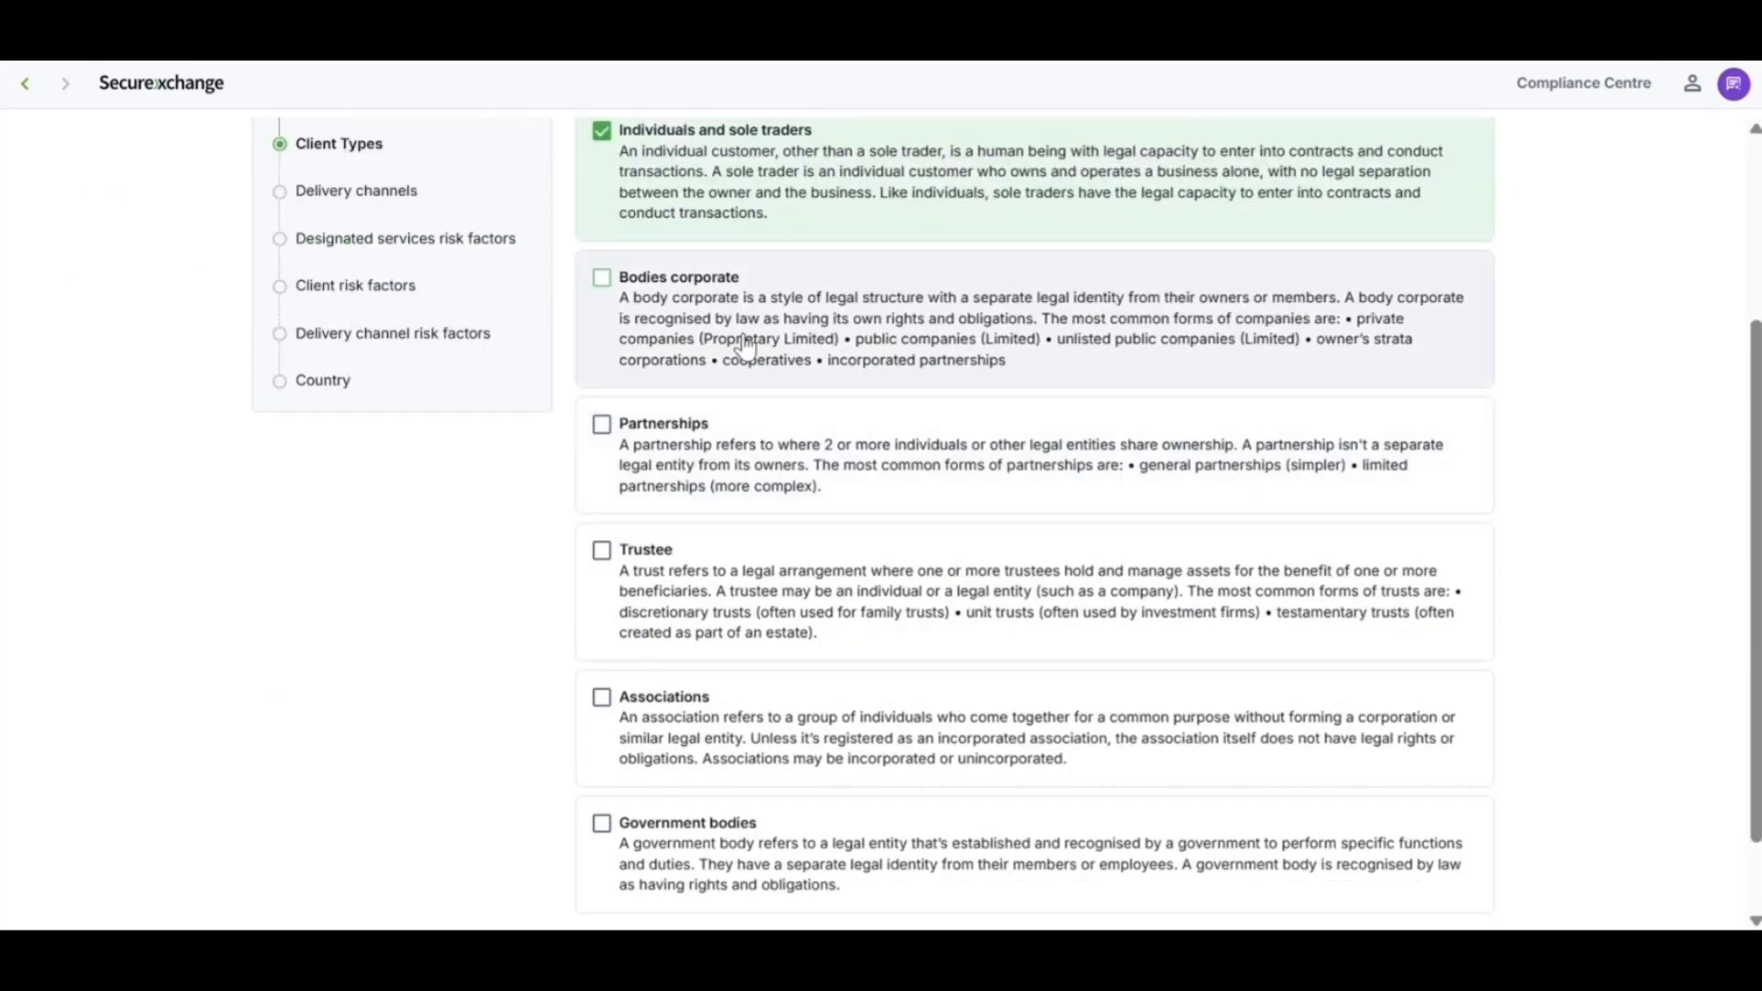
pyautogui.click(745, 346)
pyautogui.click(747, 448)
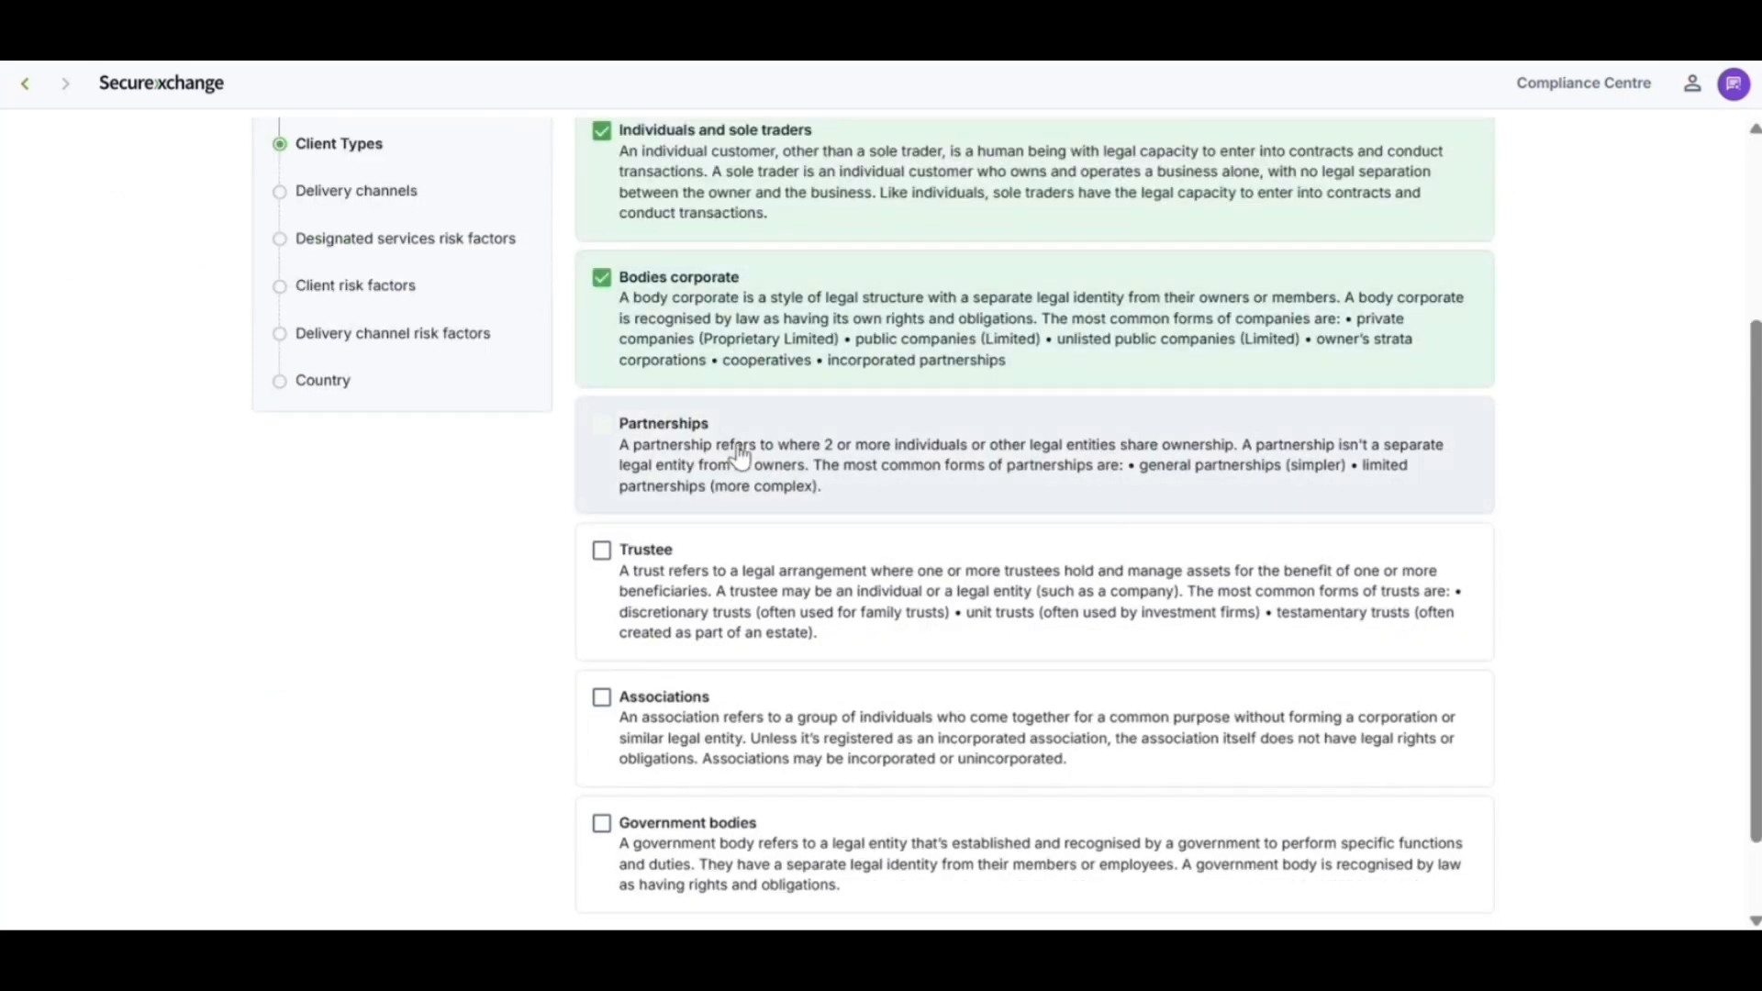
pyautogui.scroll(-1, 740, 452)
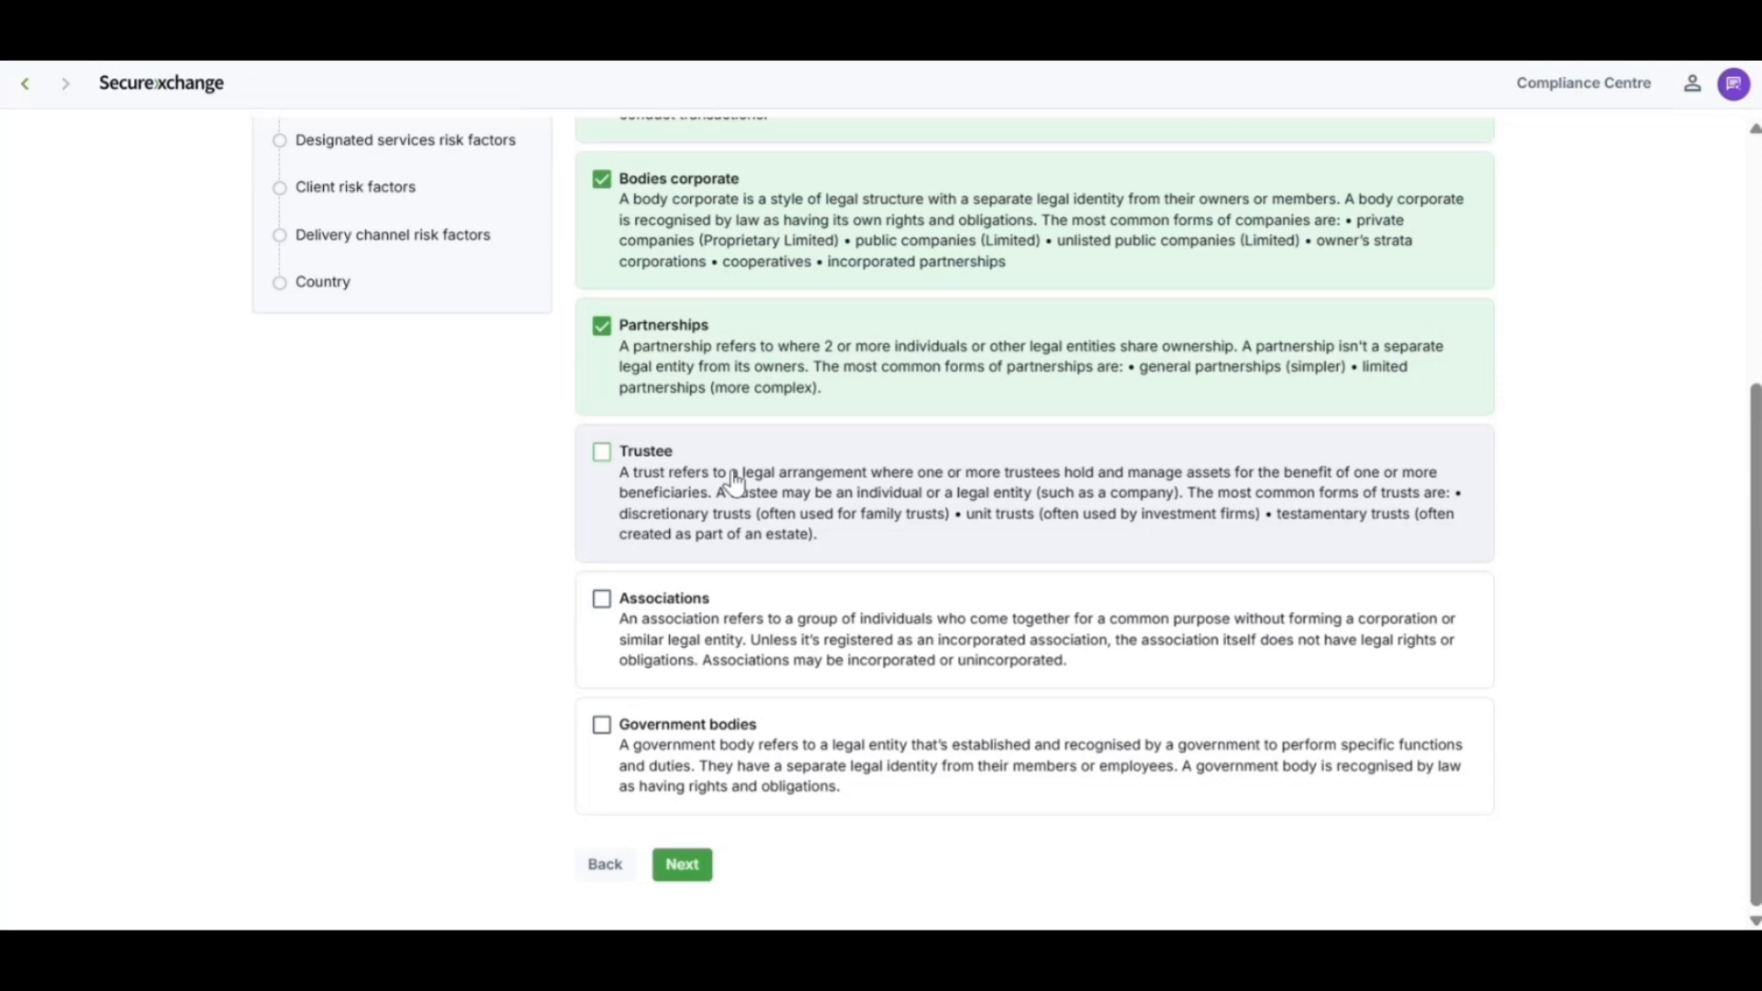
pyautogui.click(734, 479)
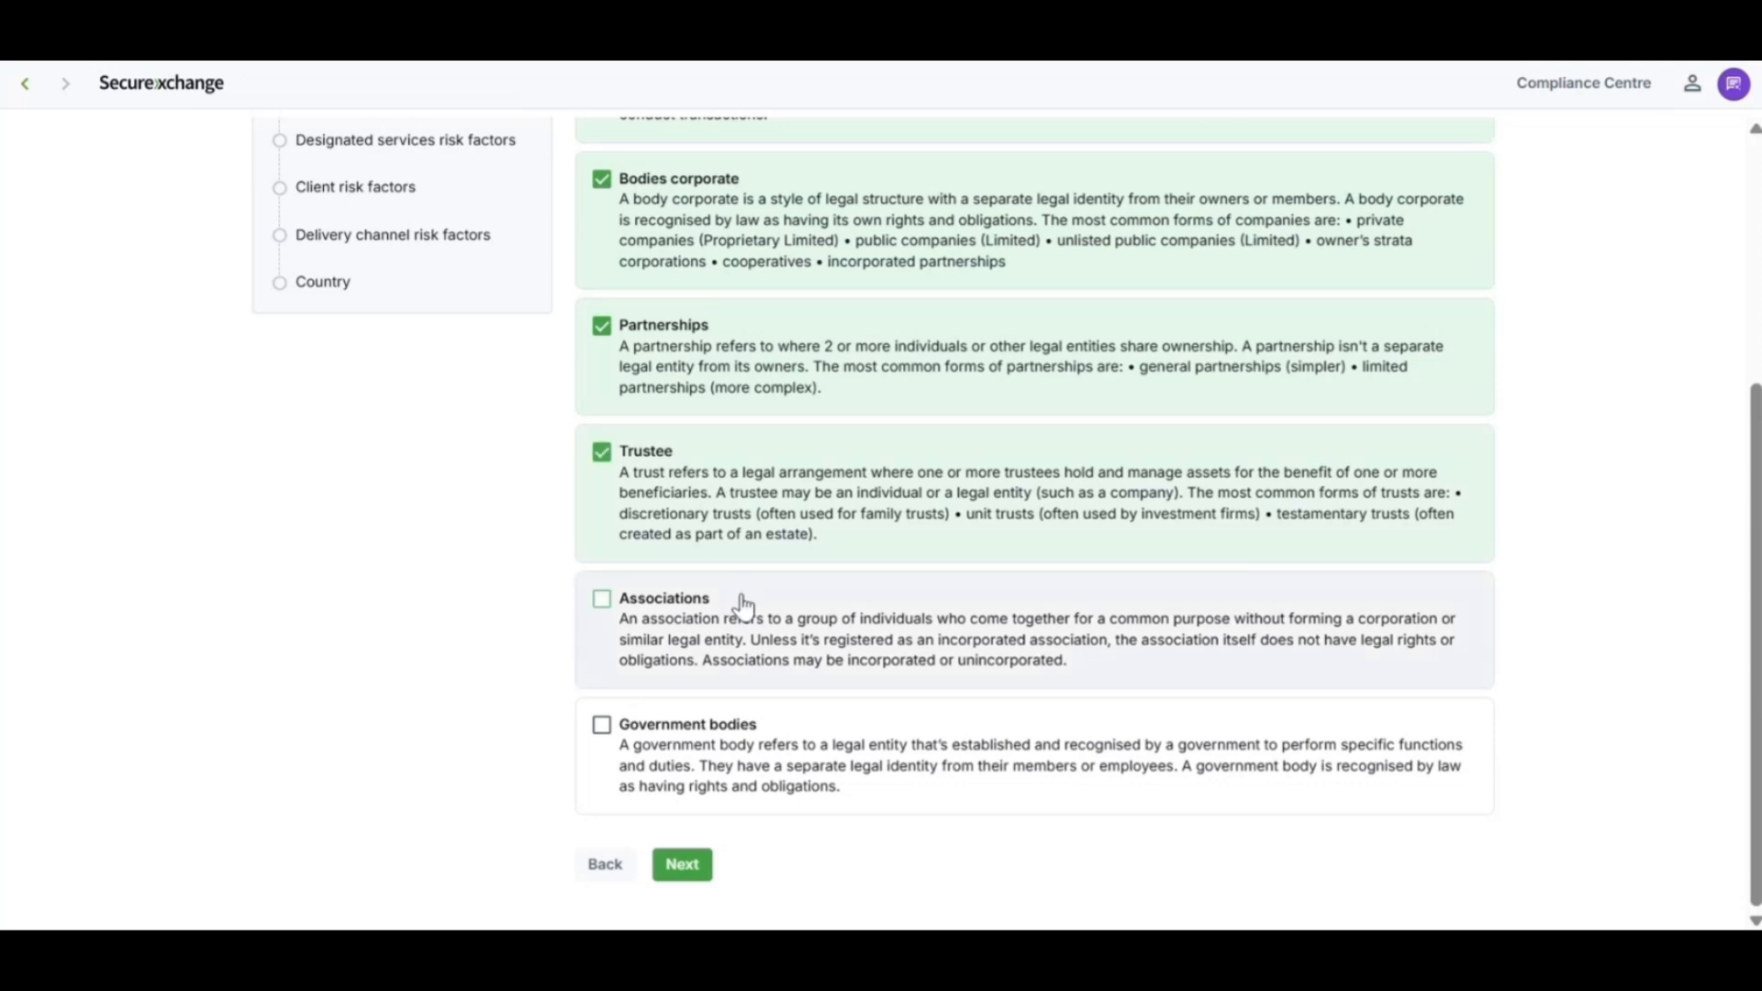
pyautogui.click(743, 605)
pyautogui.click(760, 765)
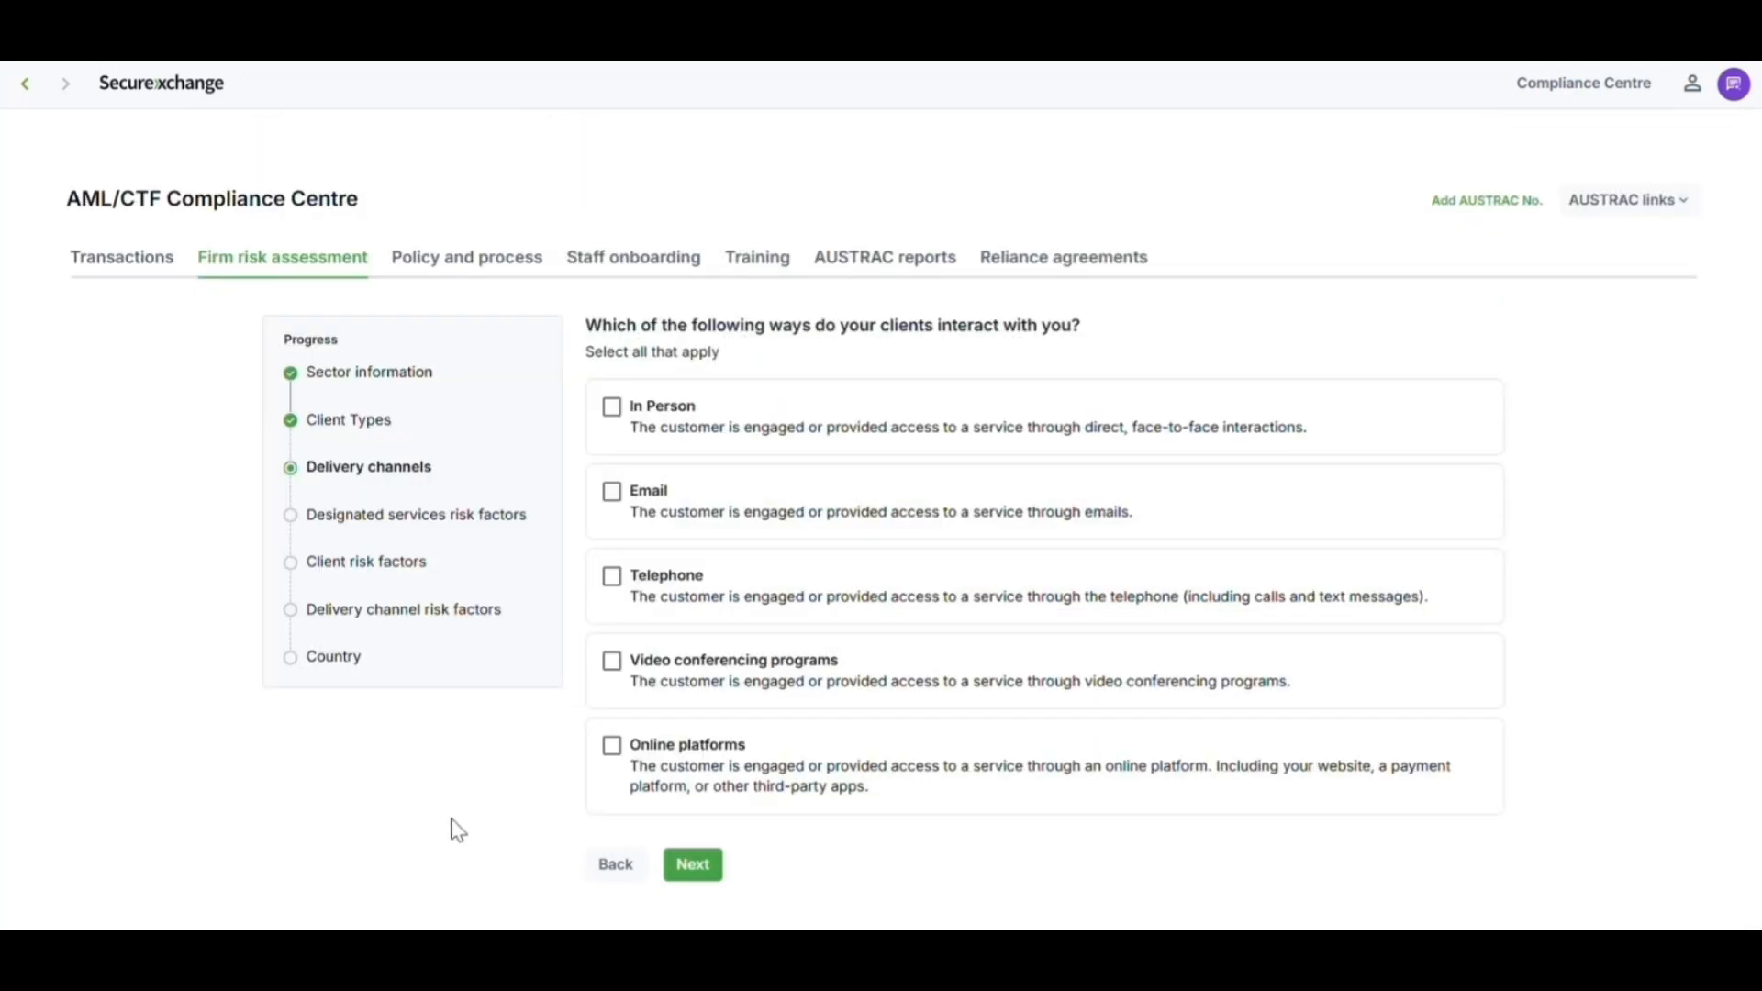
# Select in person, email, telephone, video conferencing programs and online platforms as delivery channels, and continue to the designated service risk factors.
pyautogui.click(735, 450)
pyautogui.click(737, 516)
pyautogui.click(746, 601)
pyautogui.click(738, 680)
pyautogui.click(697, 773)
pyautogui.click(693, 864)
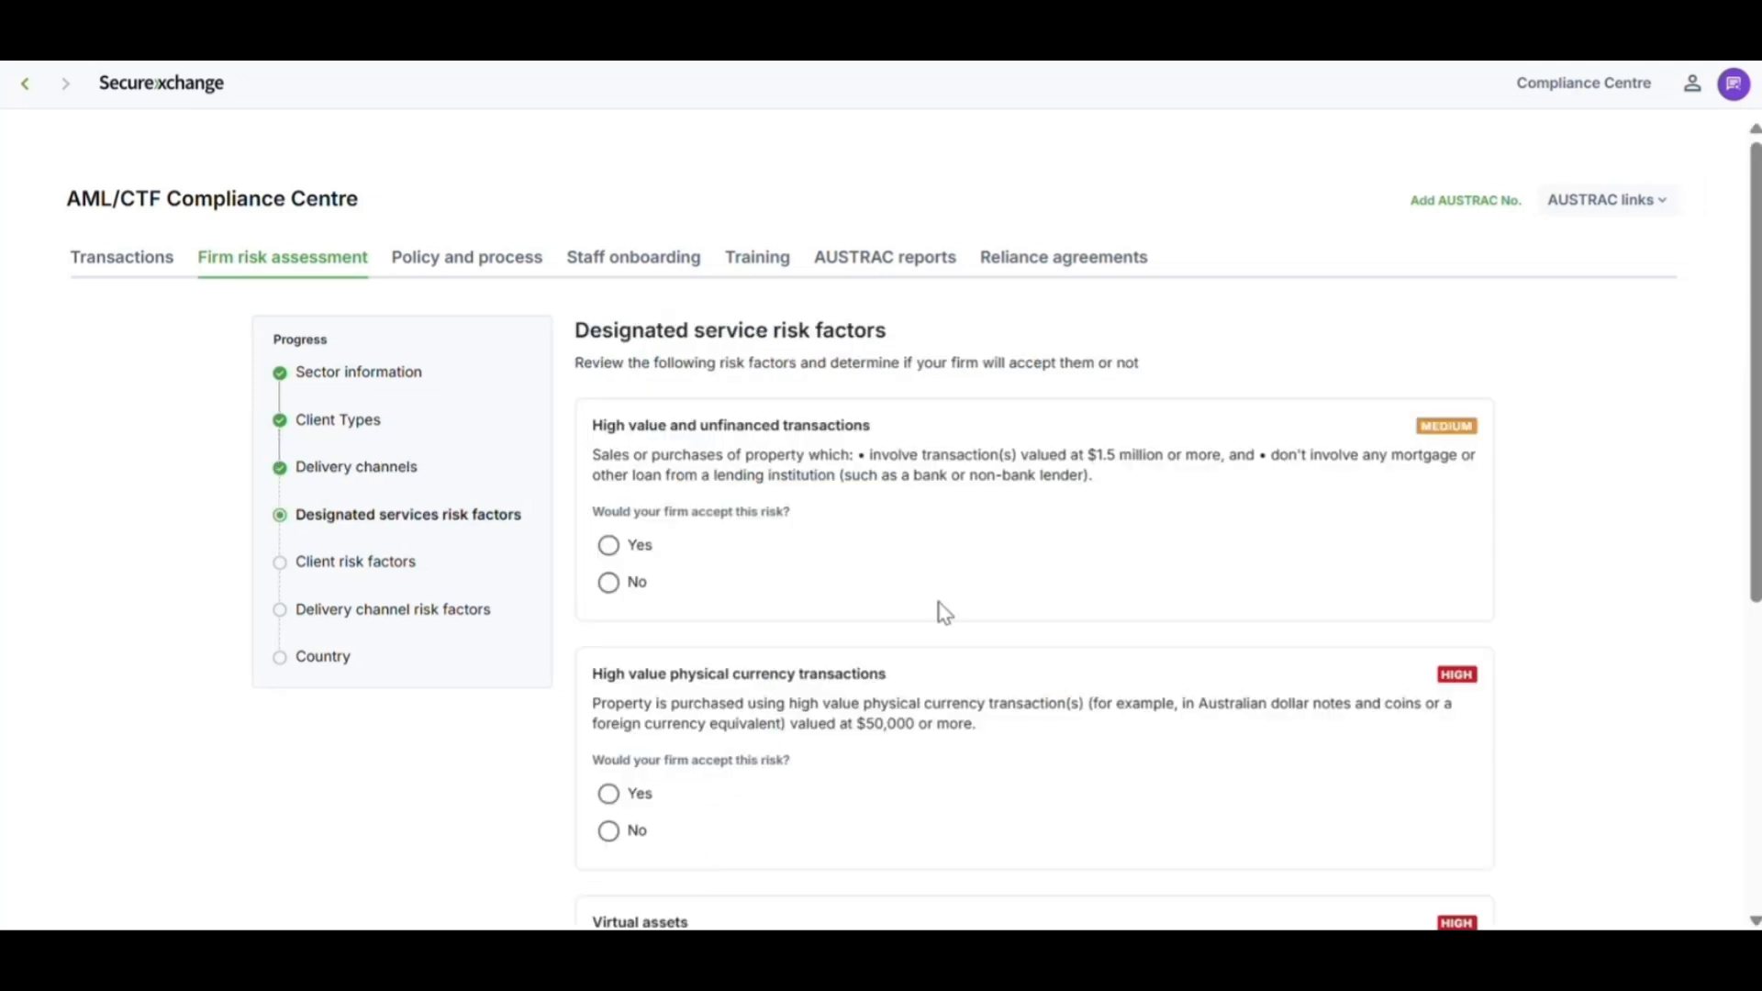
# Review the risk ratings and accept the risk of high value and unfinanced transactions.
pyautogui.scroll(-2, 1005, 587)
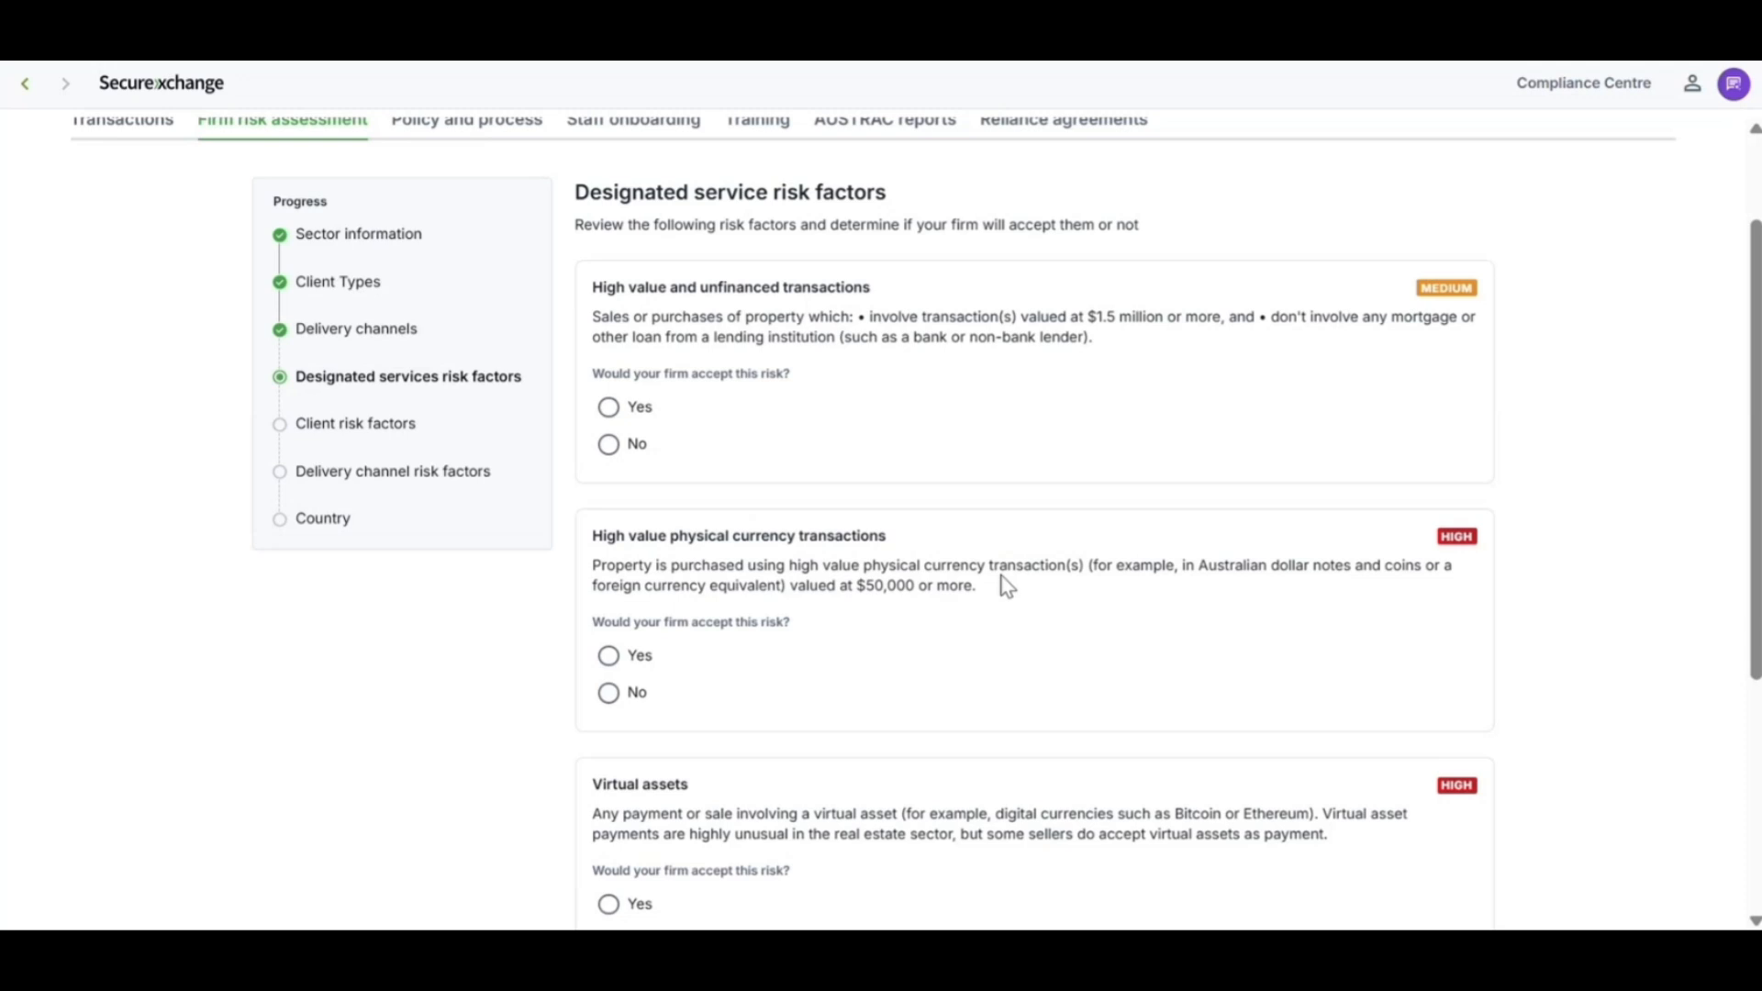
pyautogui.moveTo(1423, 294); pyautogui.dragTo(1486, 298)
pyautogui.moveTo(1442, 534); pyautogui.dragTo(1482, 535)
pyautogui.click(1218, 430)
pyautogui.click(611, 409)
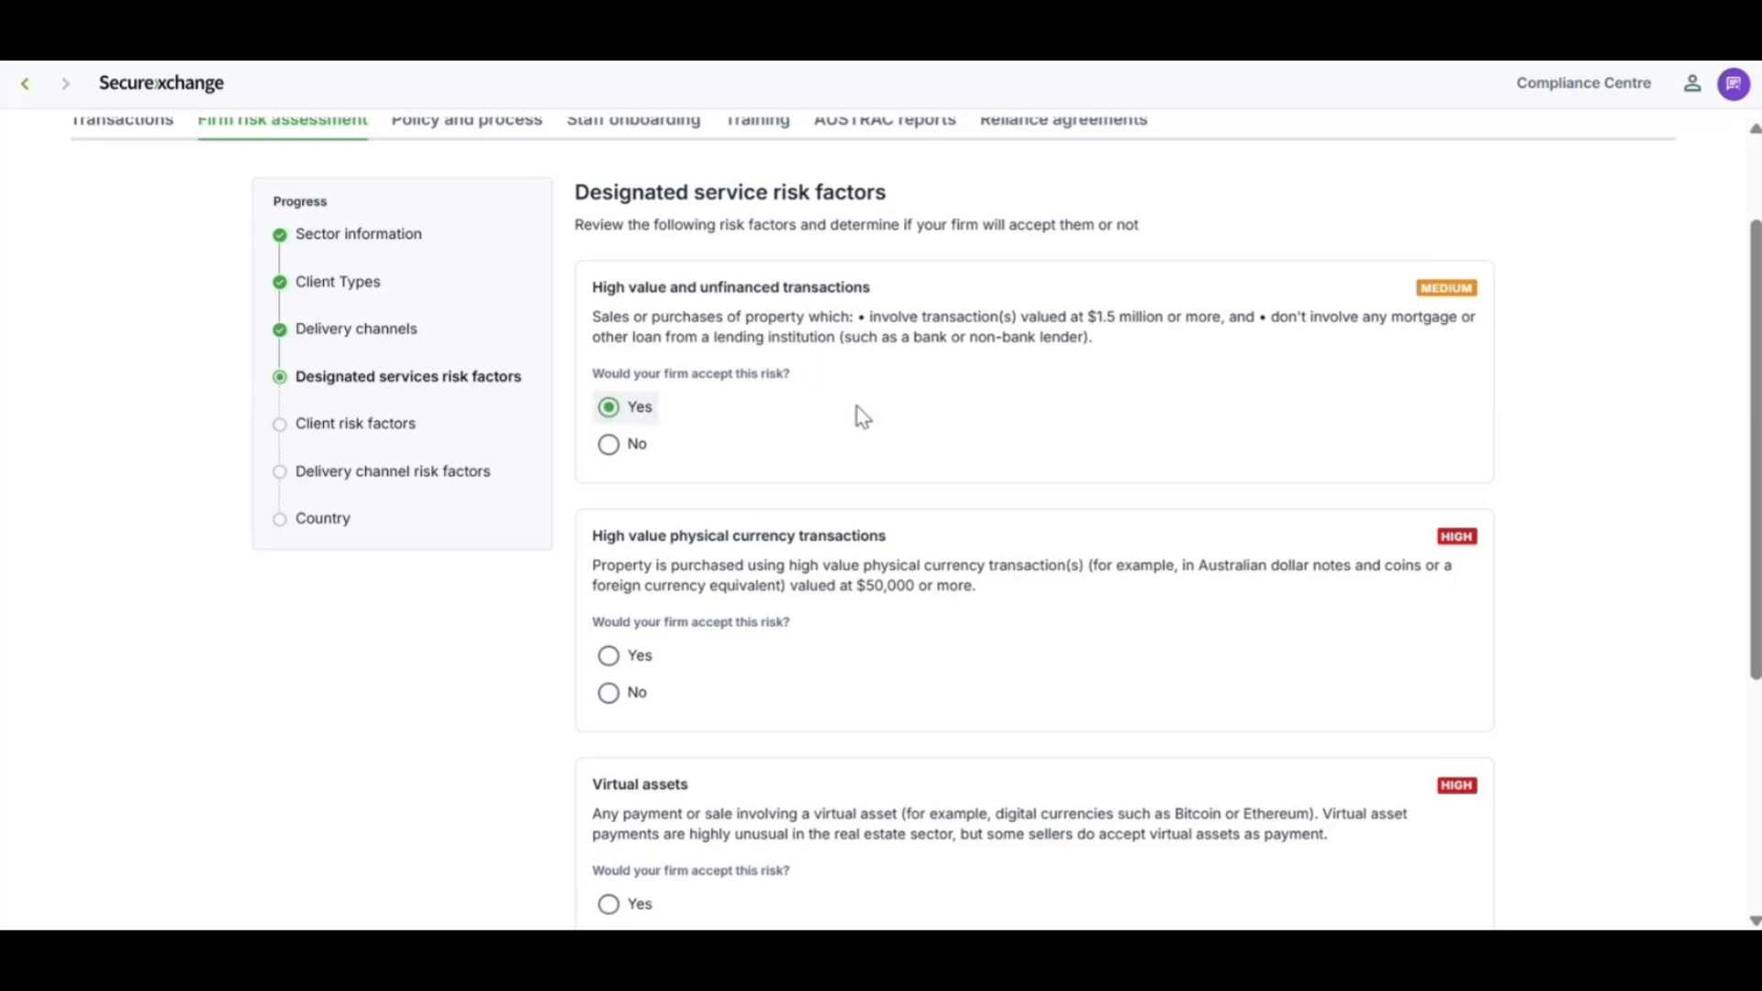
# Decline the high value physical currency transactions risk, giving "We only accept bank transfers" as the way to avoid it.
pyautogui.scroll(-2, 952, 425)
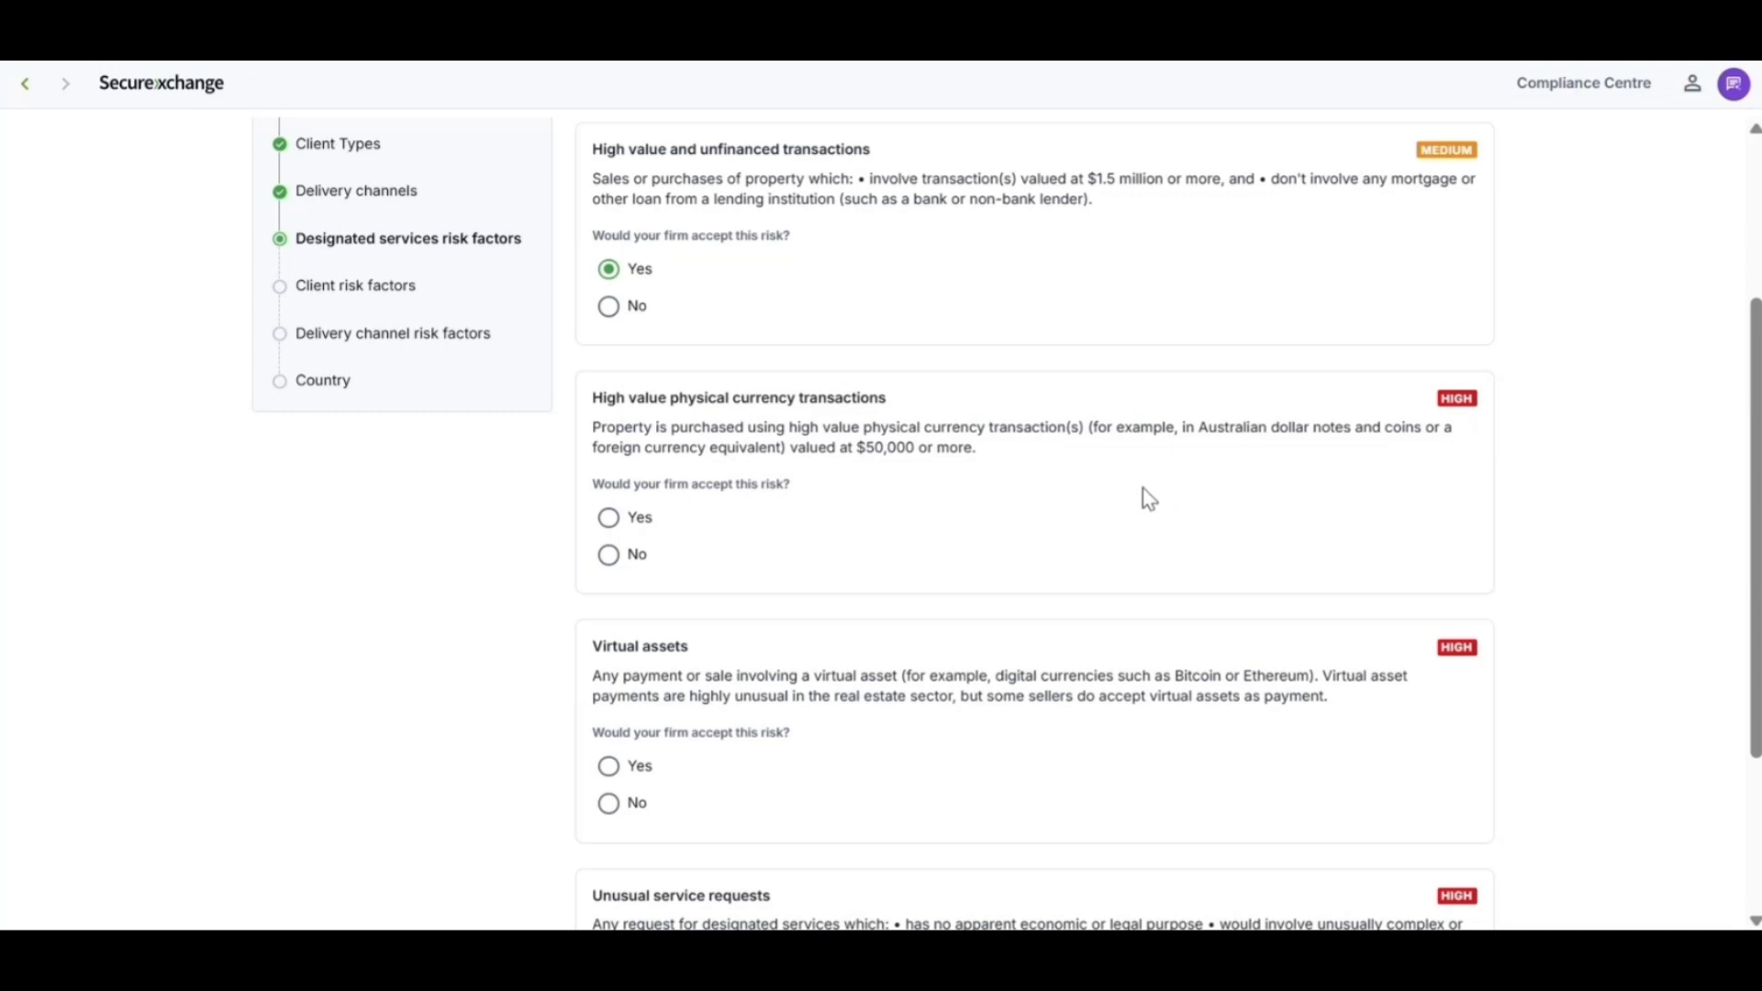
pyautogui.click(644, 565)
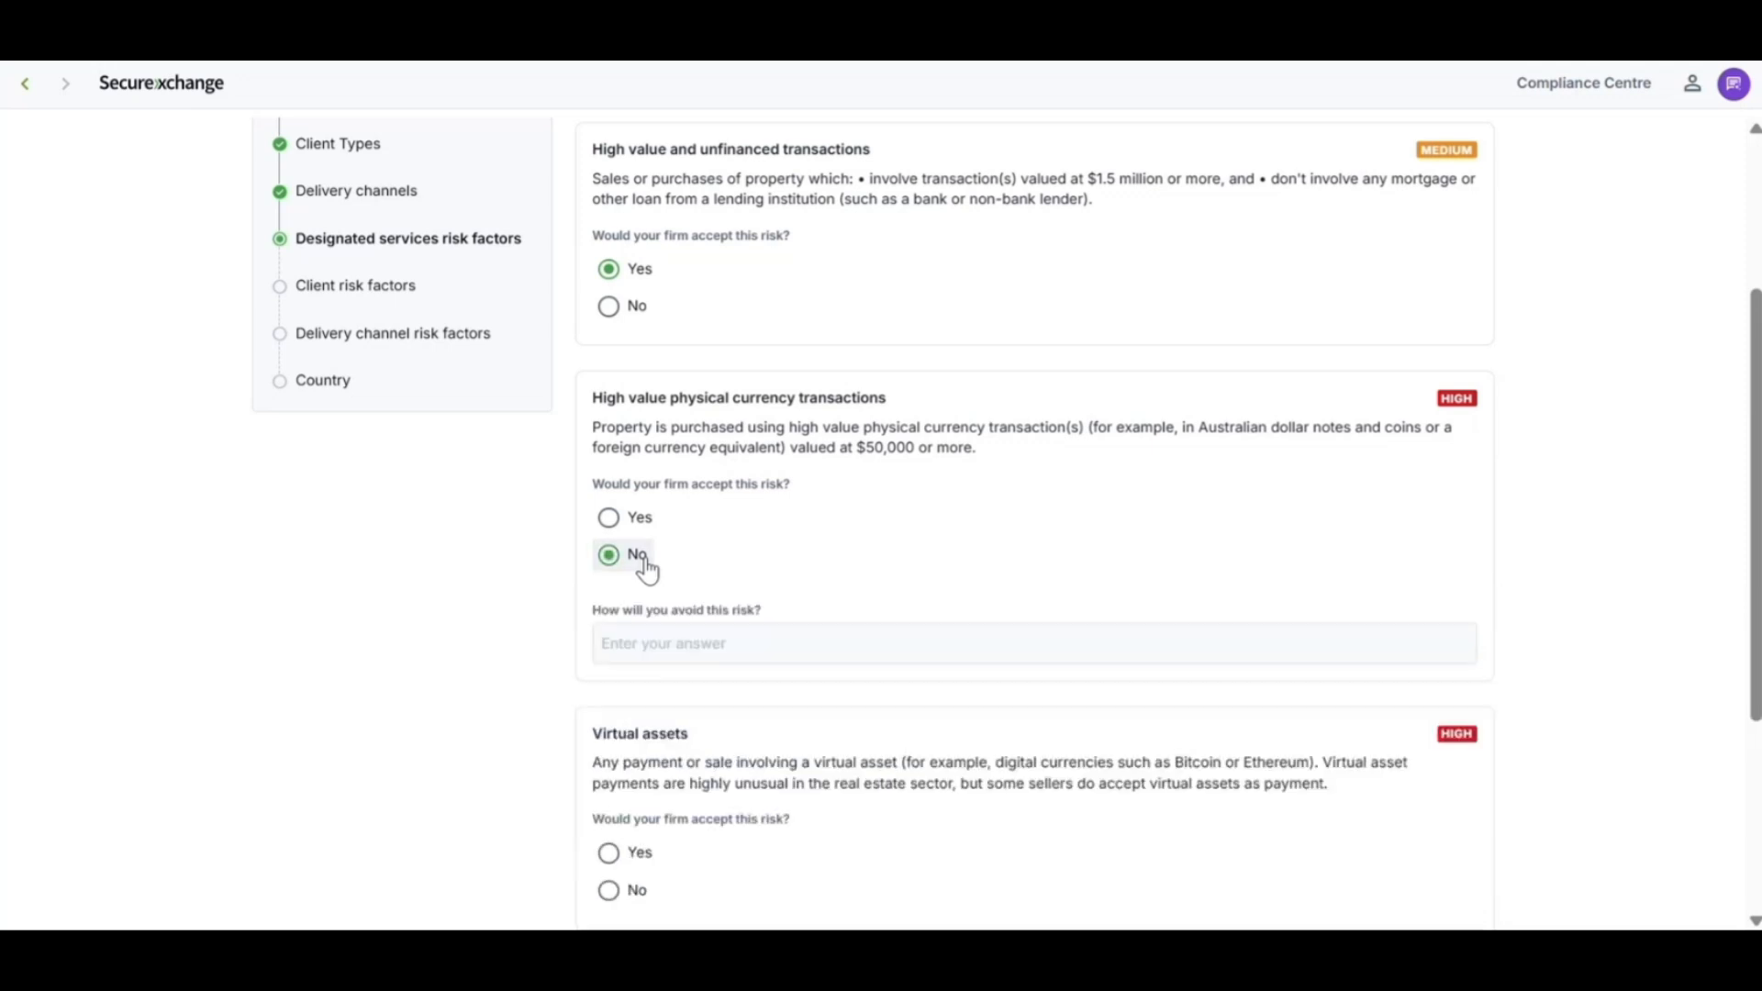
pyautogui.click(767, 635)
pyautogui.click(767, 635)
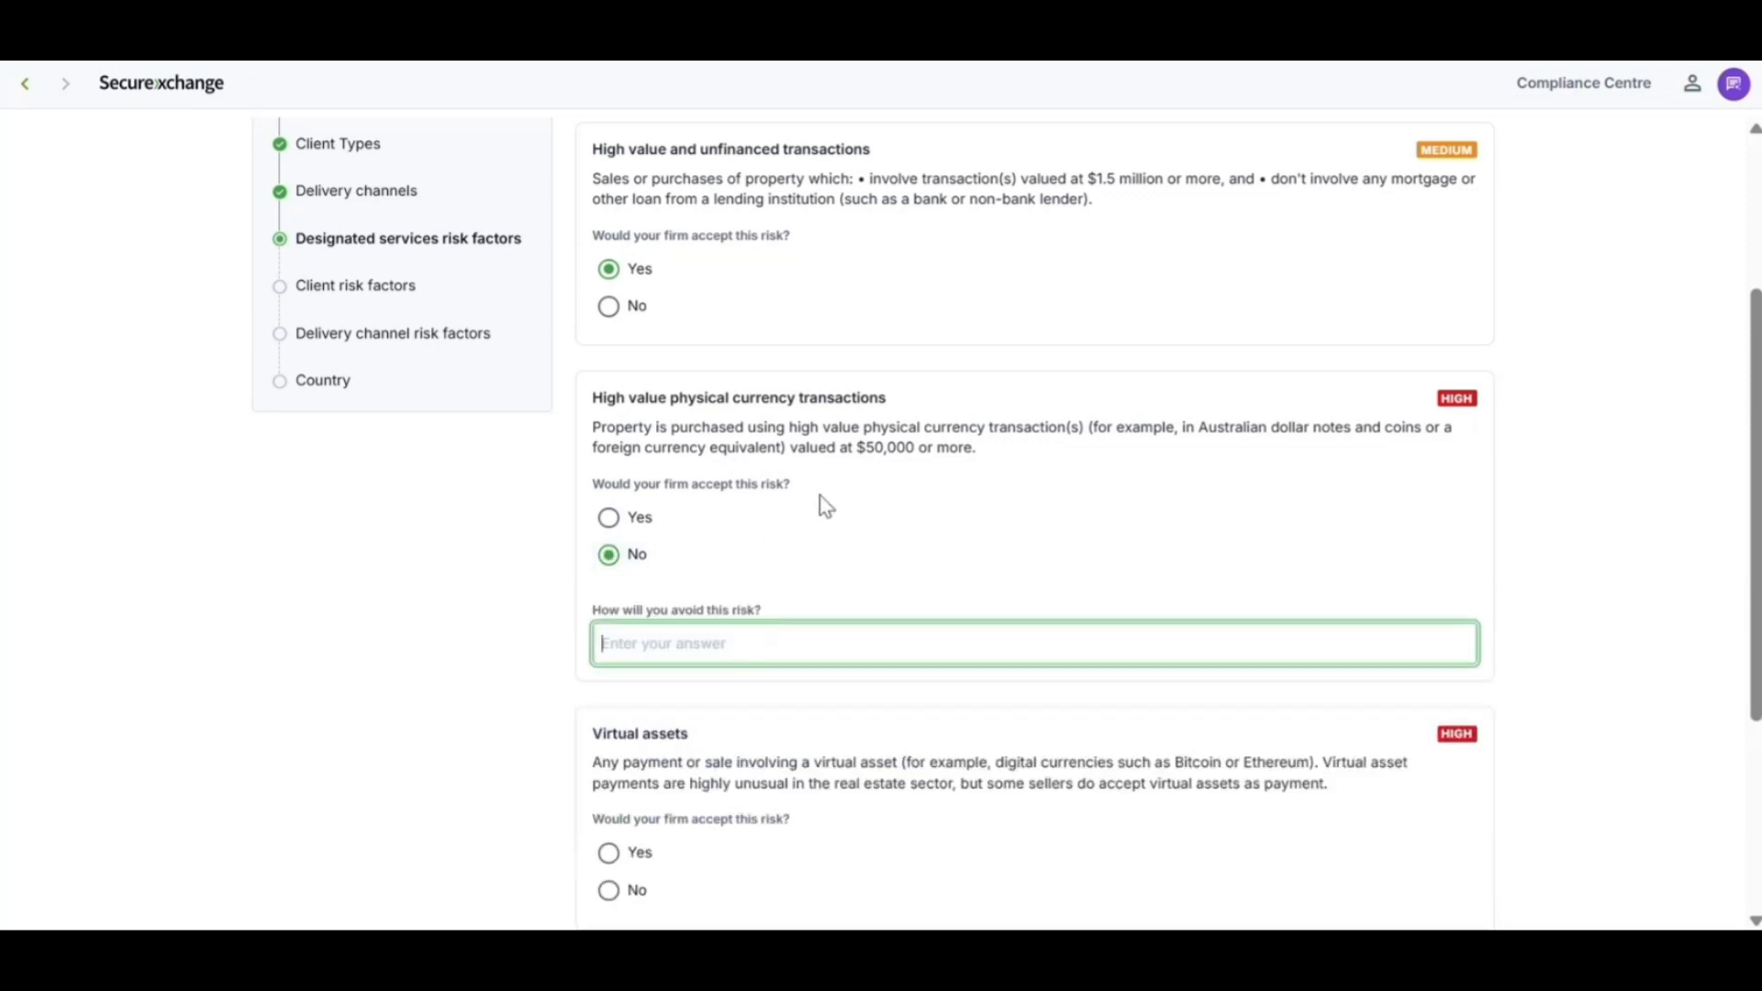
pyautogui.scroll(-2, 825, 506)
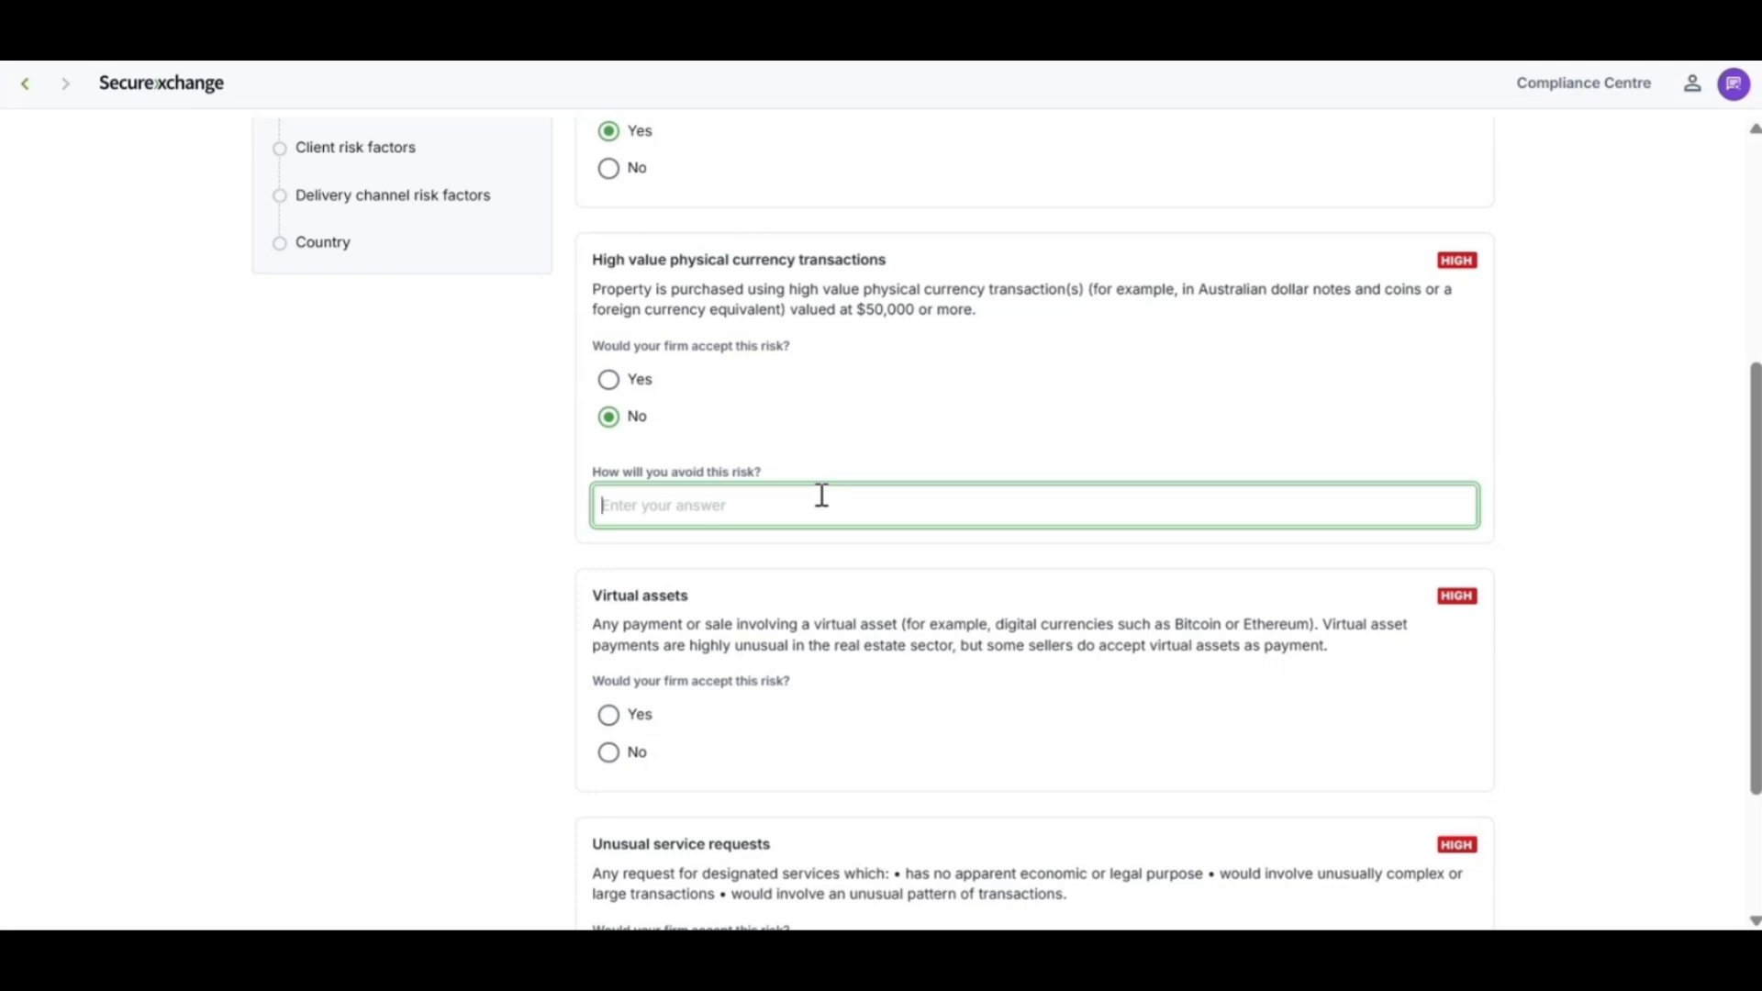
pyautogui.write('We only accept bank transfers')
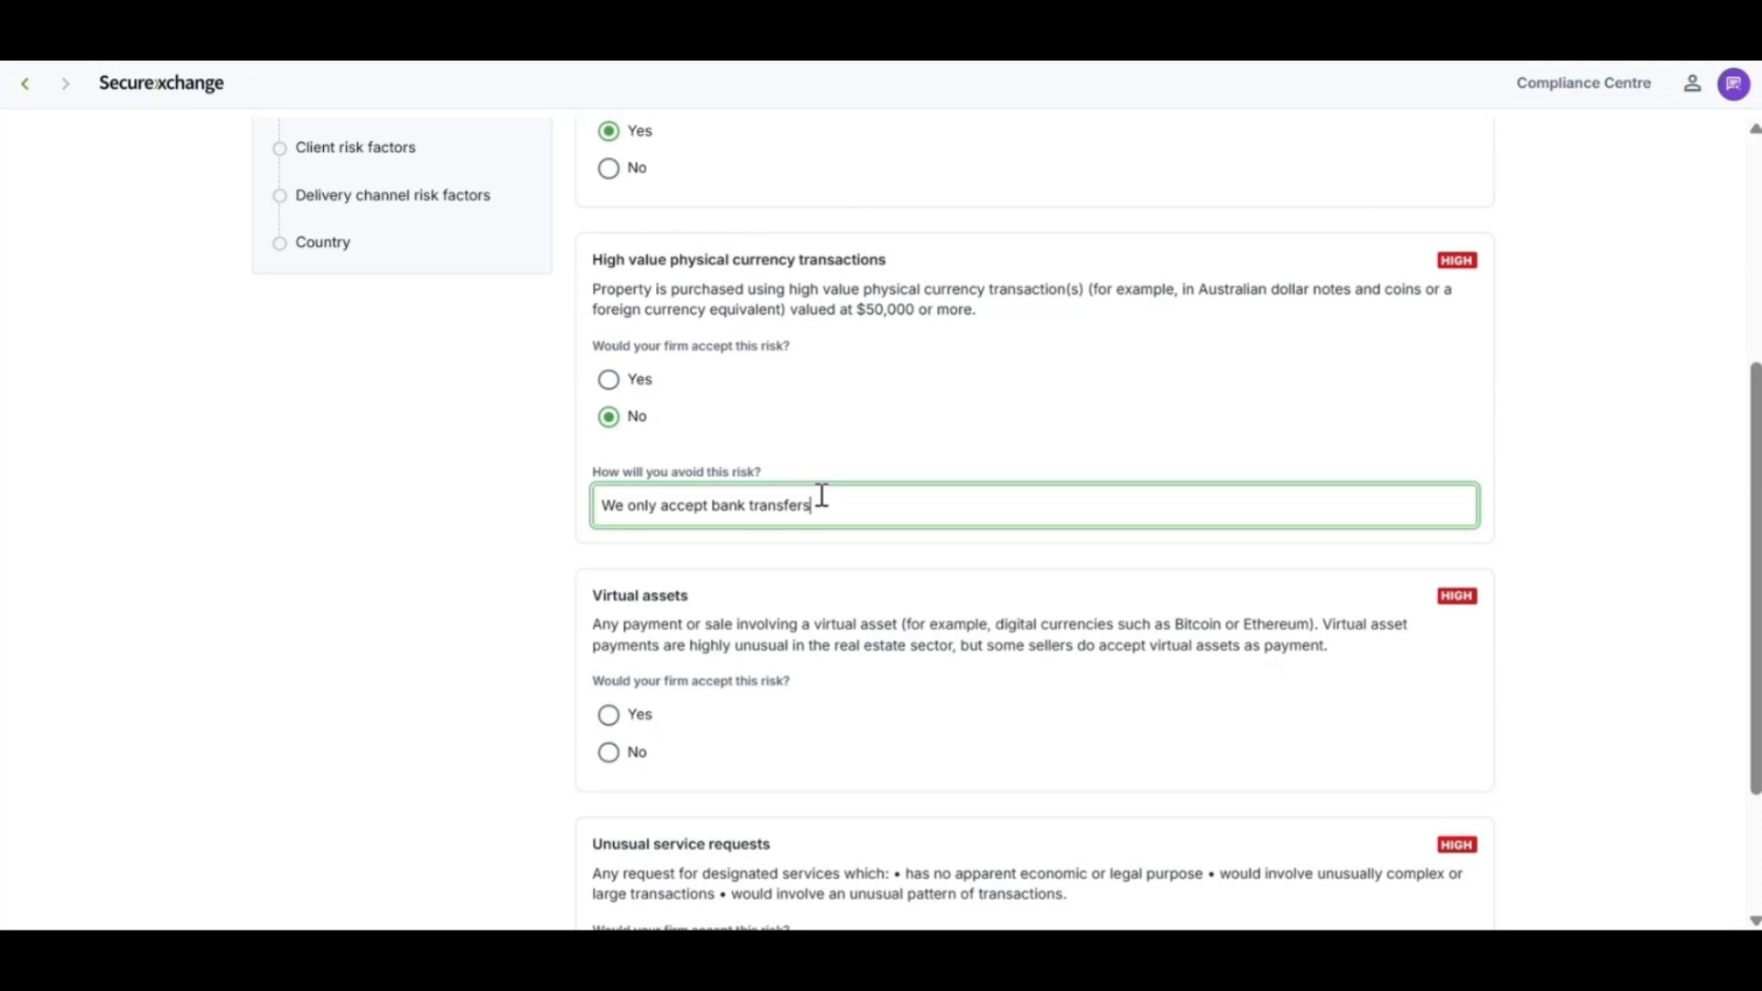
# Accept the virtual assets and unusual service requests risks, and continue to the client risk factors.
pyautogui.scroll(-2, 821, 495)
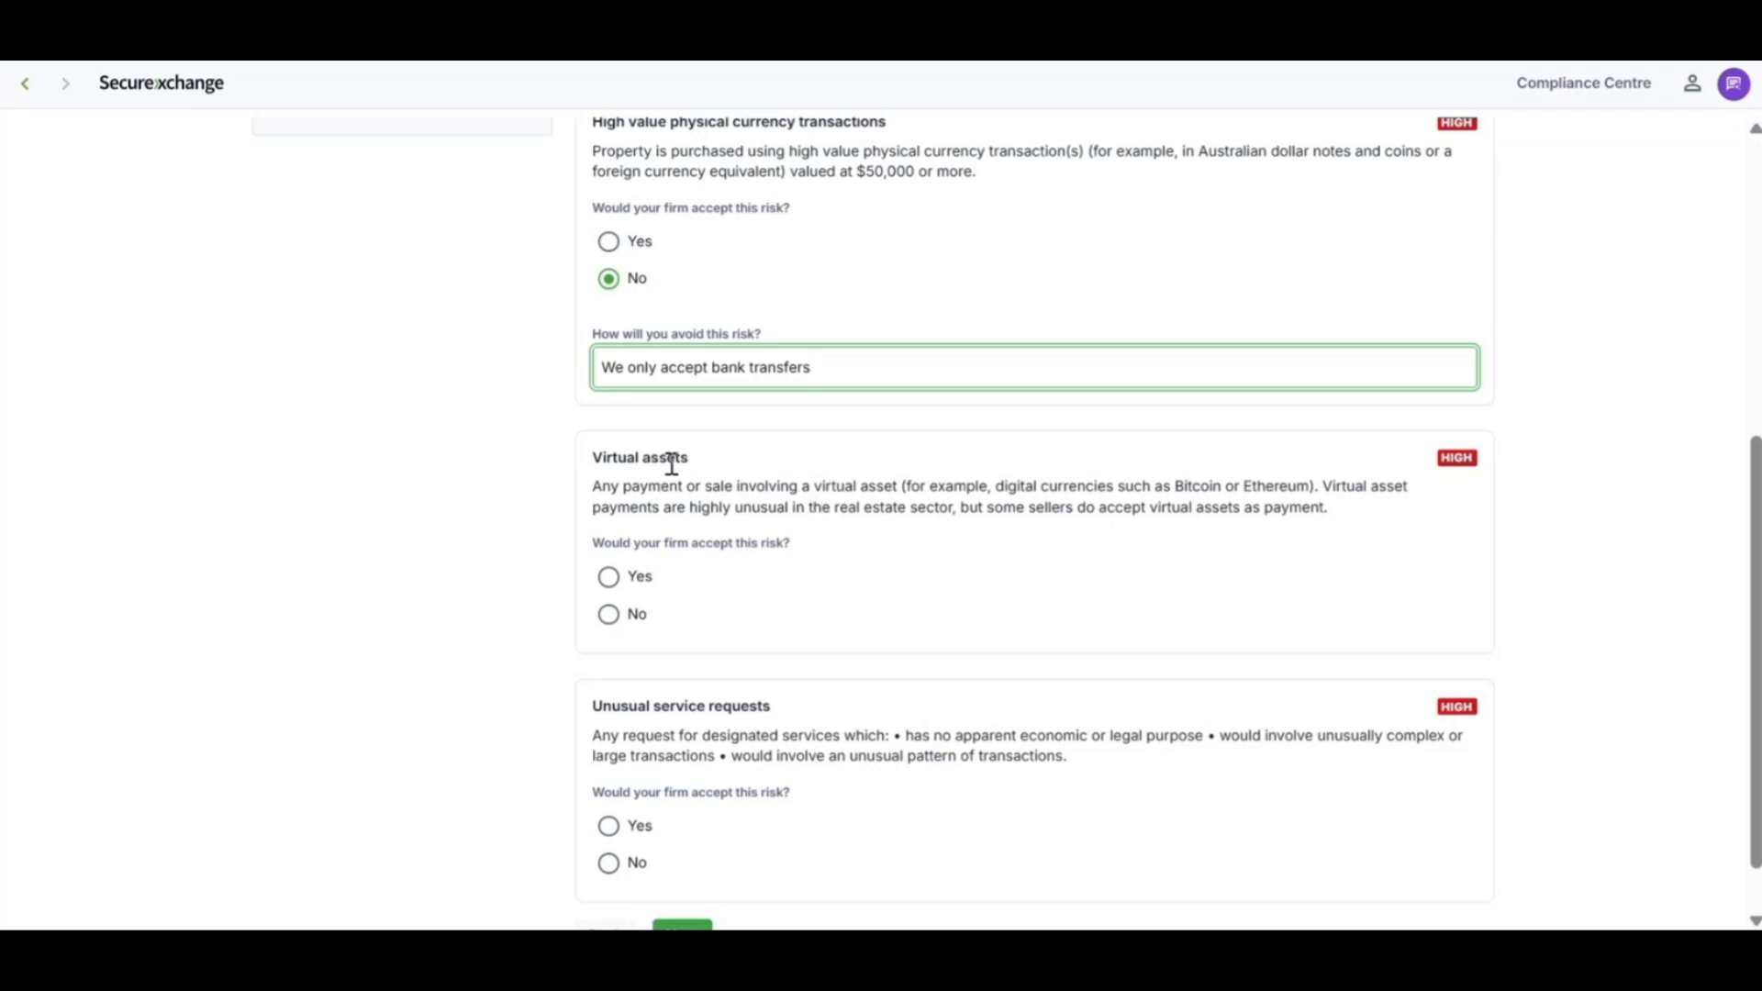
pyautogui.click(621, 590)
pyautogui.click(621, 592)
pyautogui.scroll(-1, 826, 605)
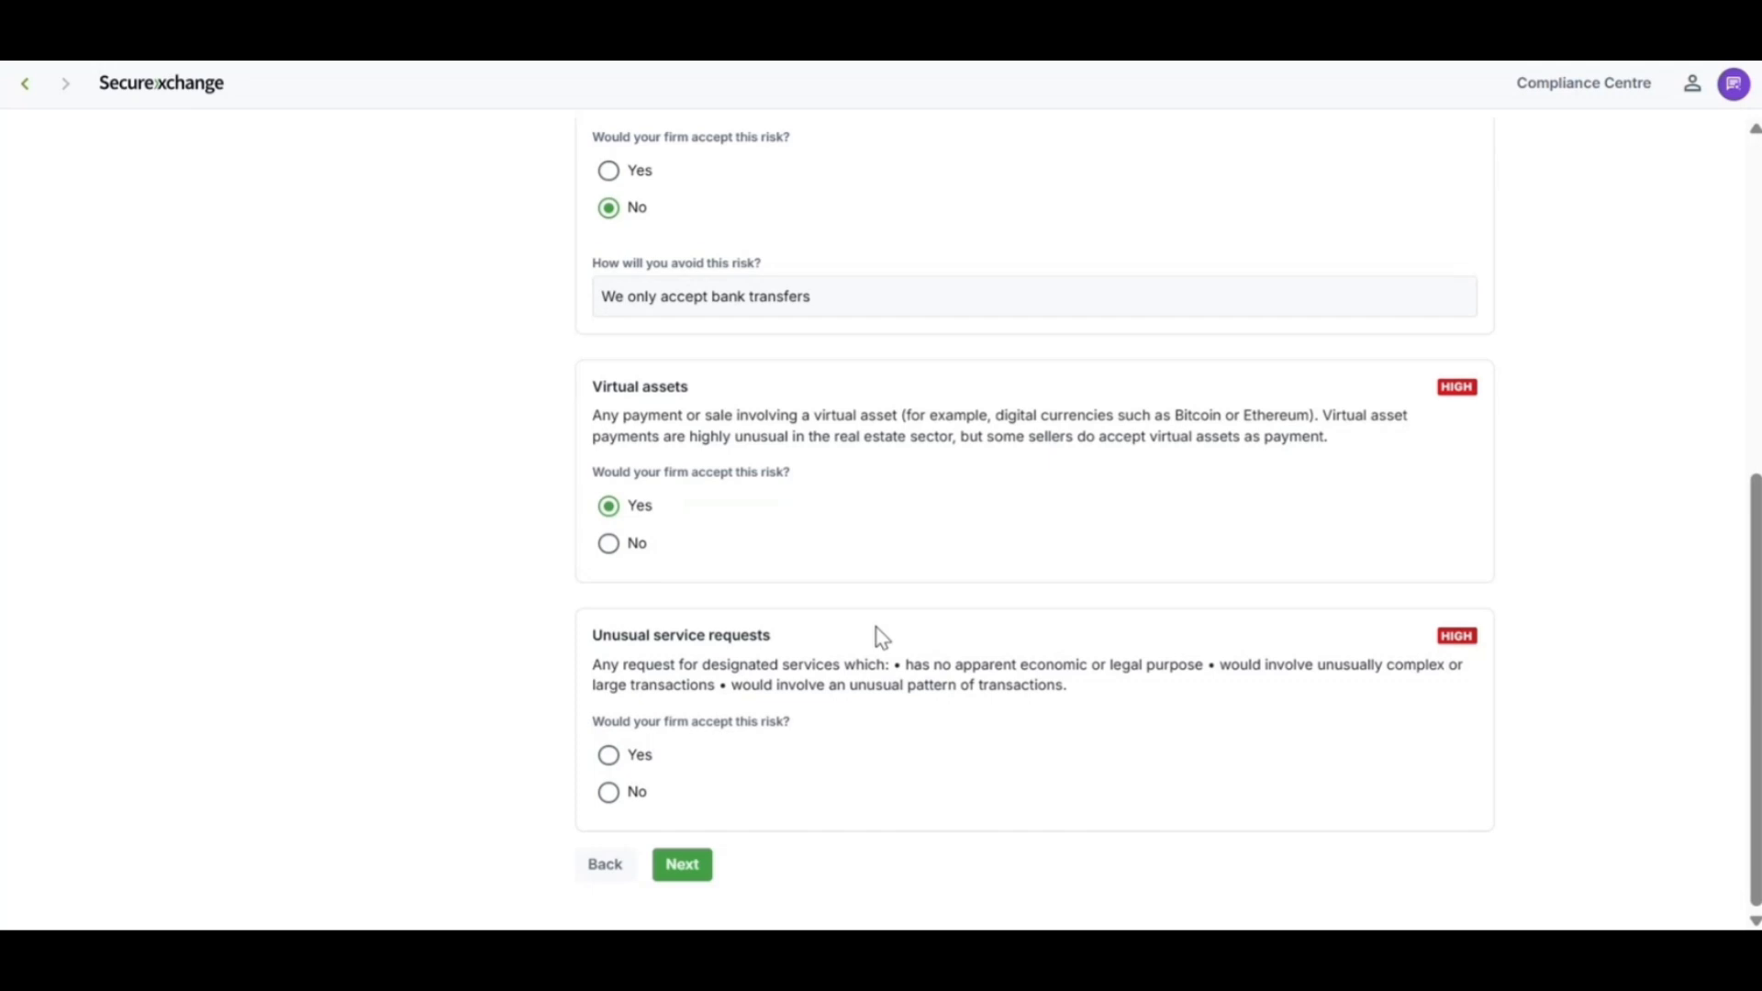
pyautogui.click(641, 761)
pyautogui.click(686, 866)
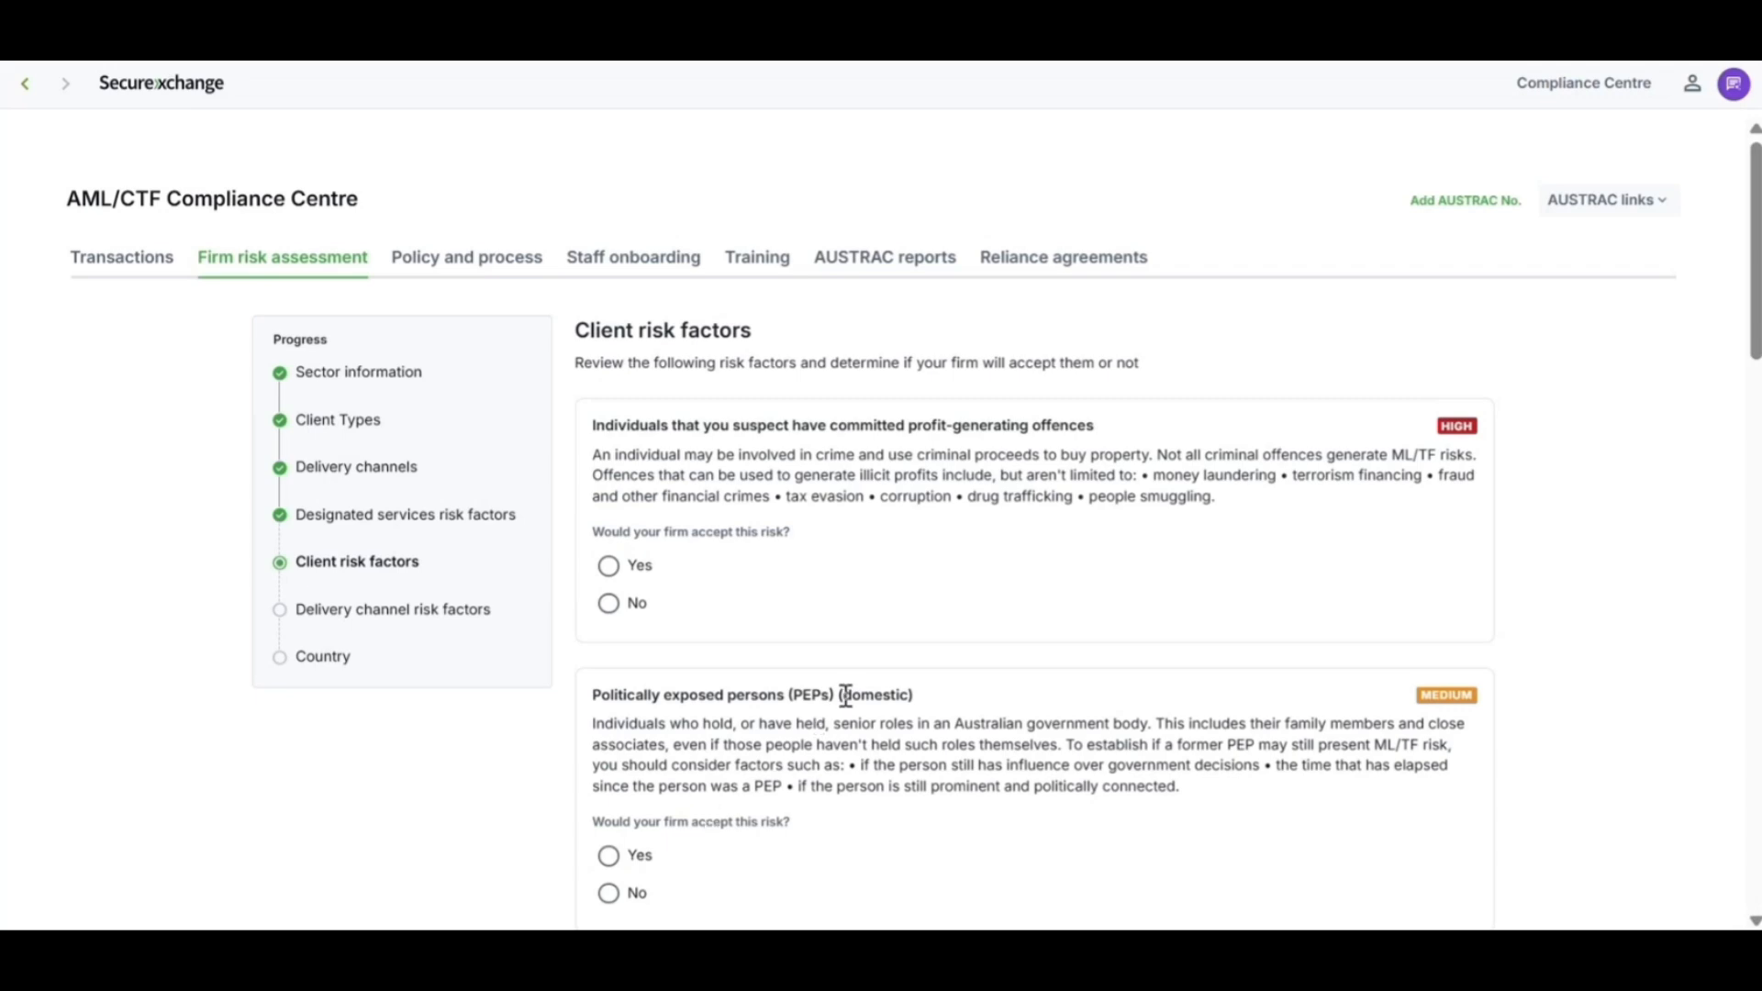
# Accept the risks of individuals suspected of profit-generating offences and of domestic, international organisation and foreign politically exposed persons.
pyautogui.scroll(-2, 847, 702)
pyautogui.click(653, 433)
pyautogui.scroll(-2, 978, 592)
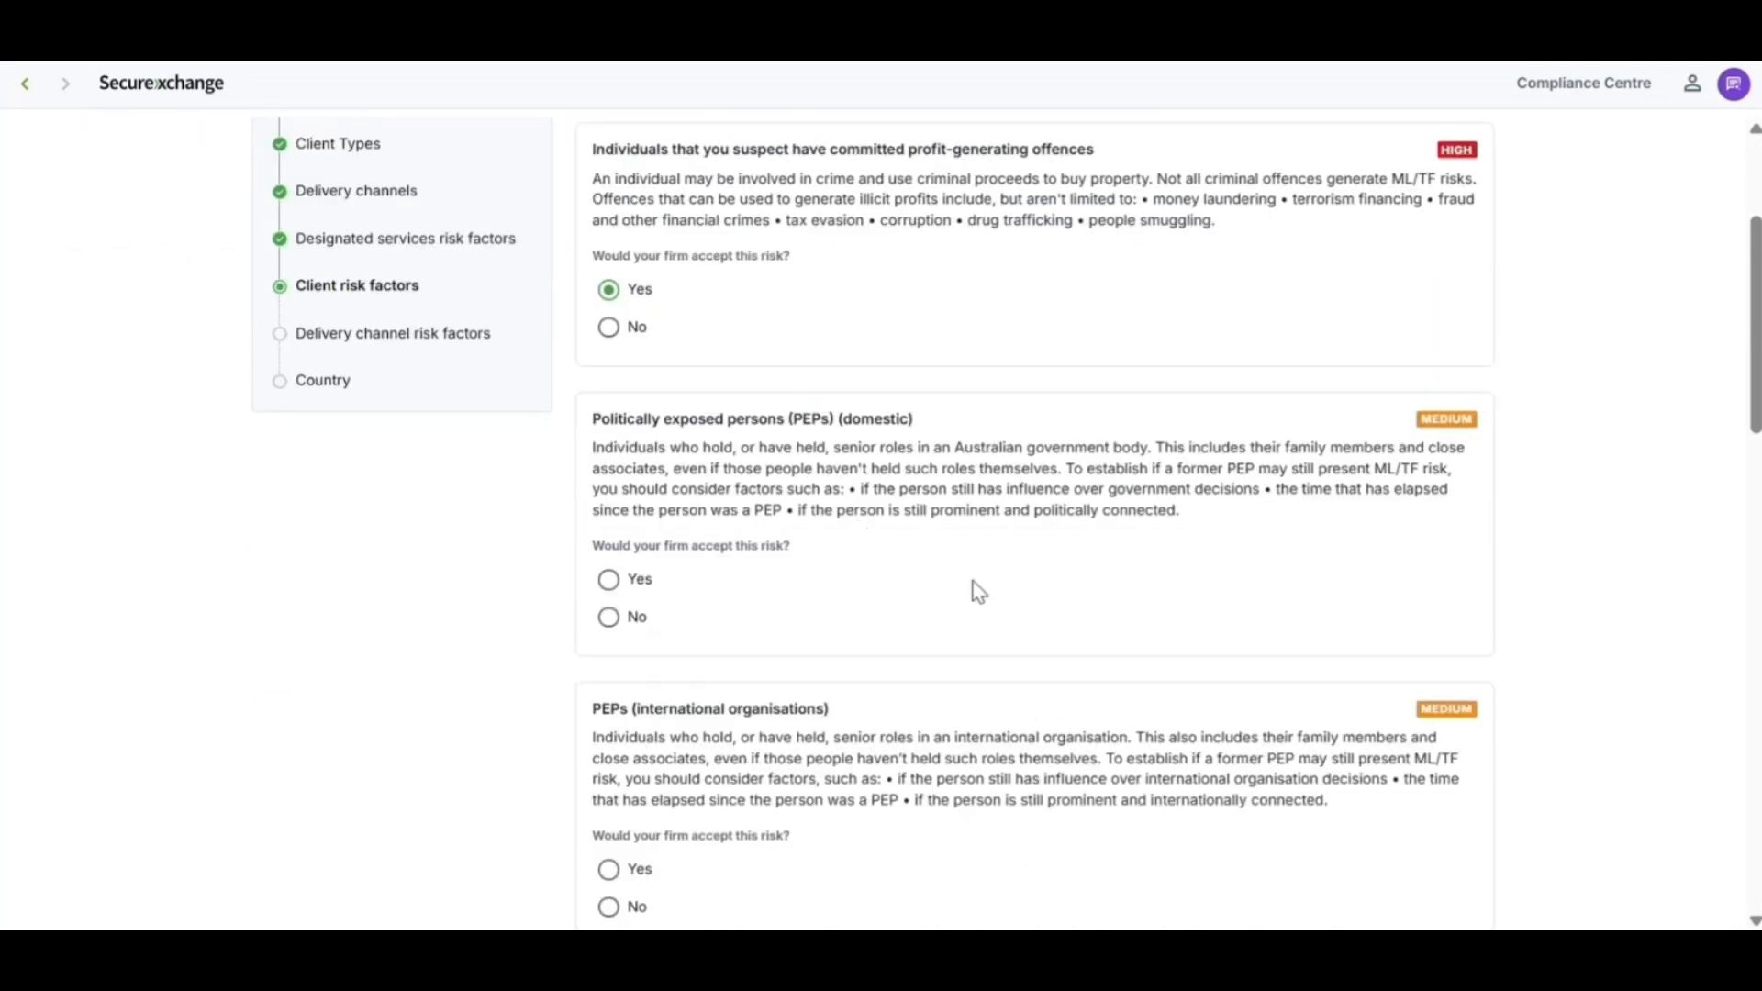
pyautogui.scroll(-2, 978, 592)
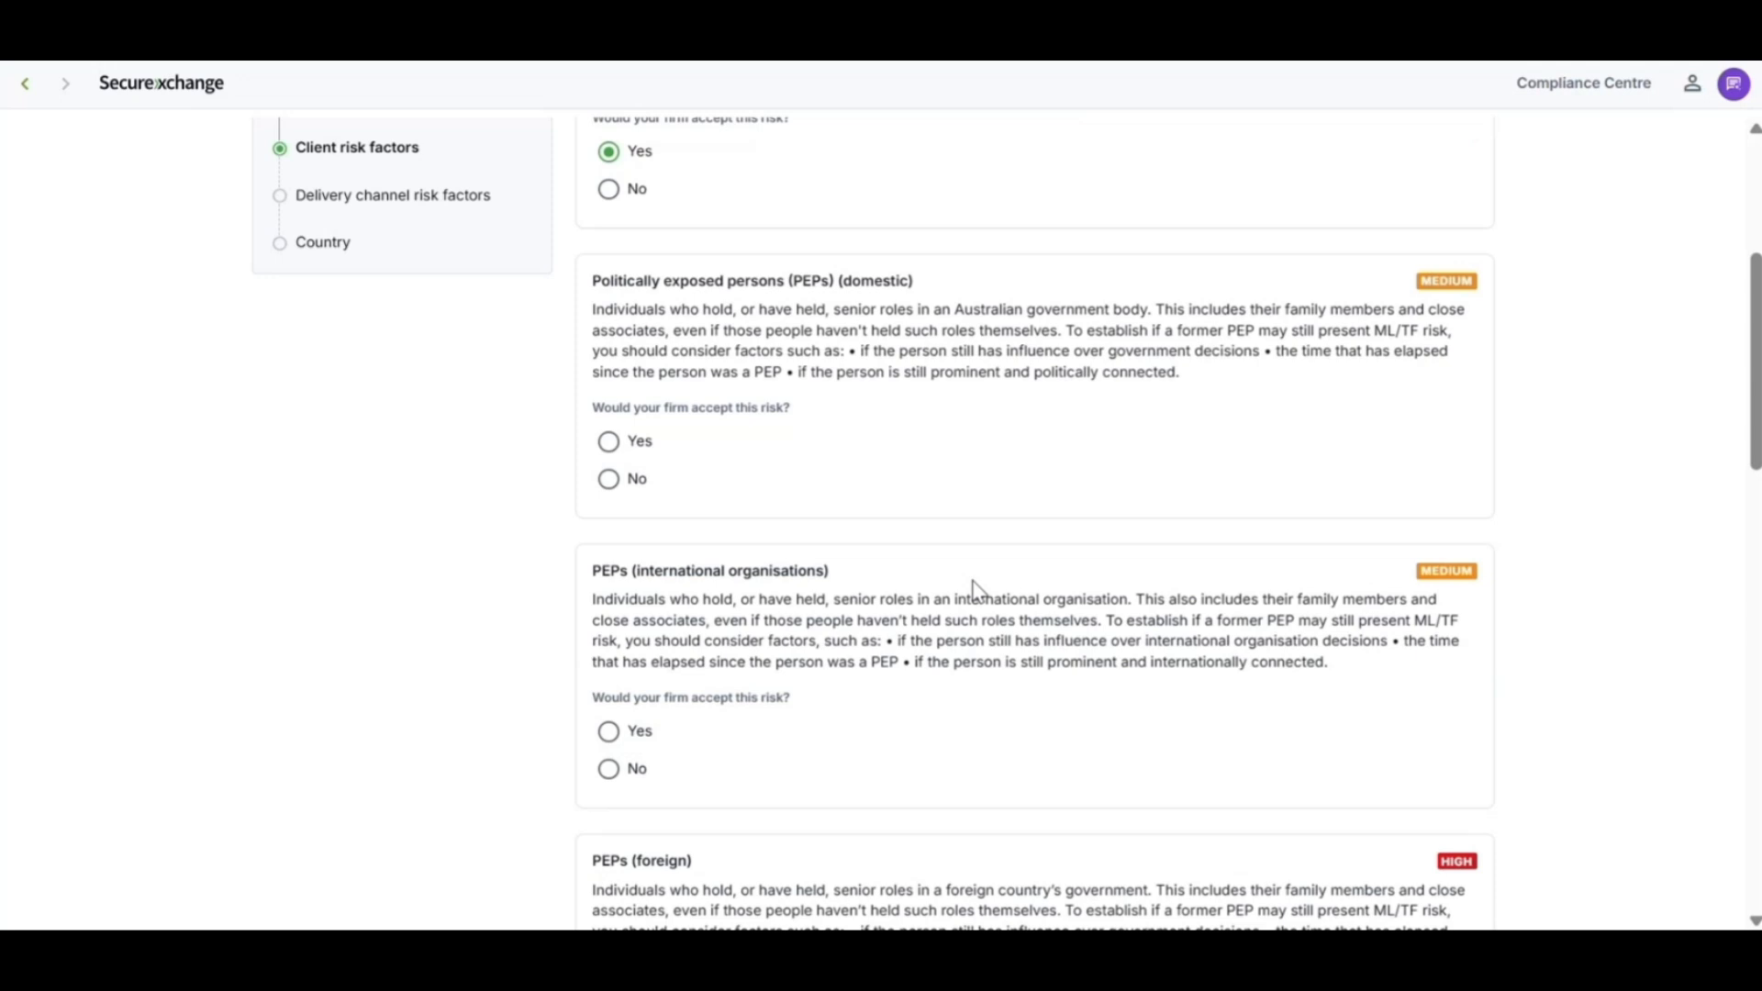
pyautogui.click(639, 452)
pyautogui.click(639, 734)
pyautogui.scroll(-4, 679, 725)
pyautogui.click(633, 742)
pyautogui.scroll(-6, 761, 725)
pyautogui.scroll(-2, 761, 716)
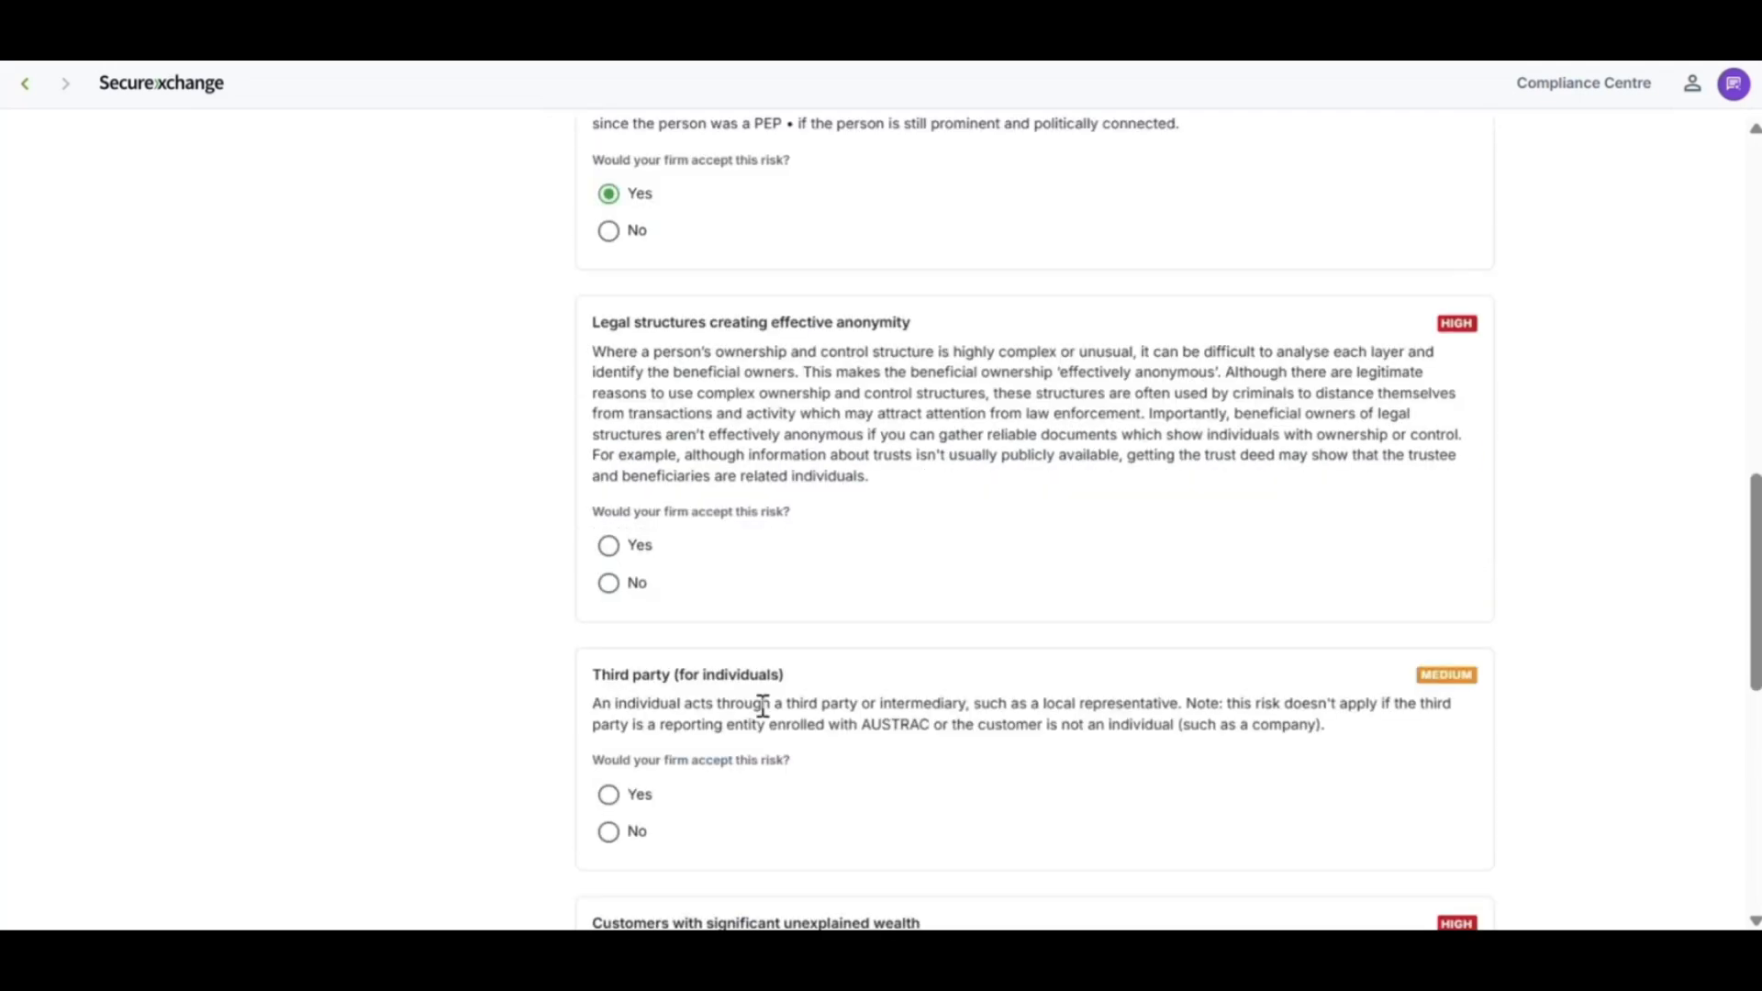
# Accept the risks of legal structures creating effective anonymity and of third parties acting for individuals.
pyautogui.click(632, 551)
pyautogui.scroll(-1, 817, 588)
pyautogui.scroll(-3, 819, 594)
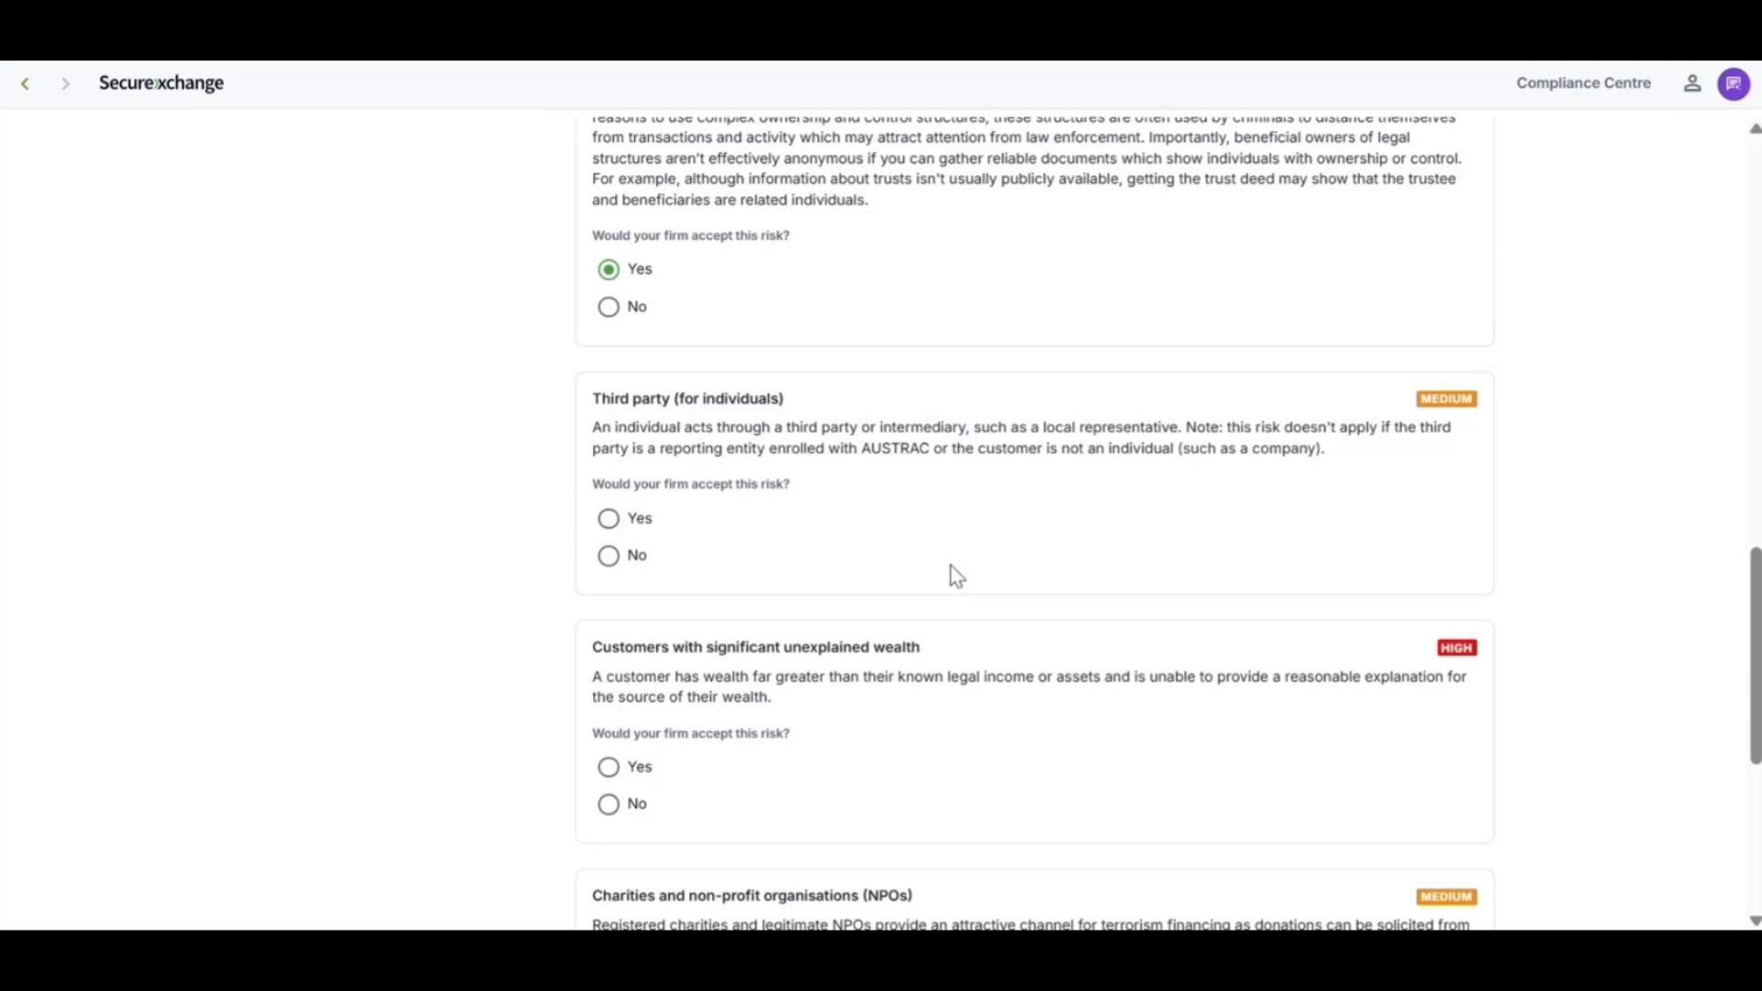
pyautogui.click(611, 521)
pyautogui.scroll(-3, 899, 568)
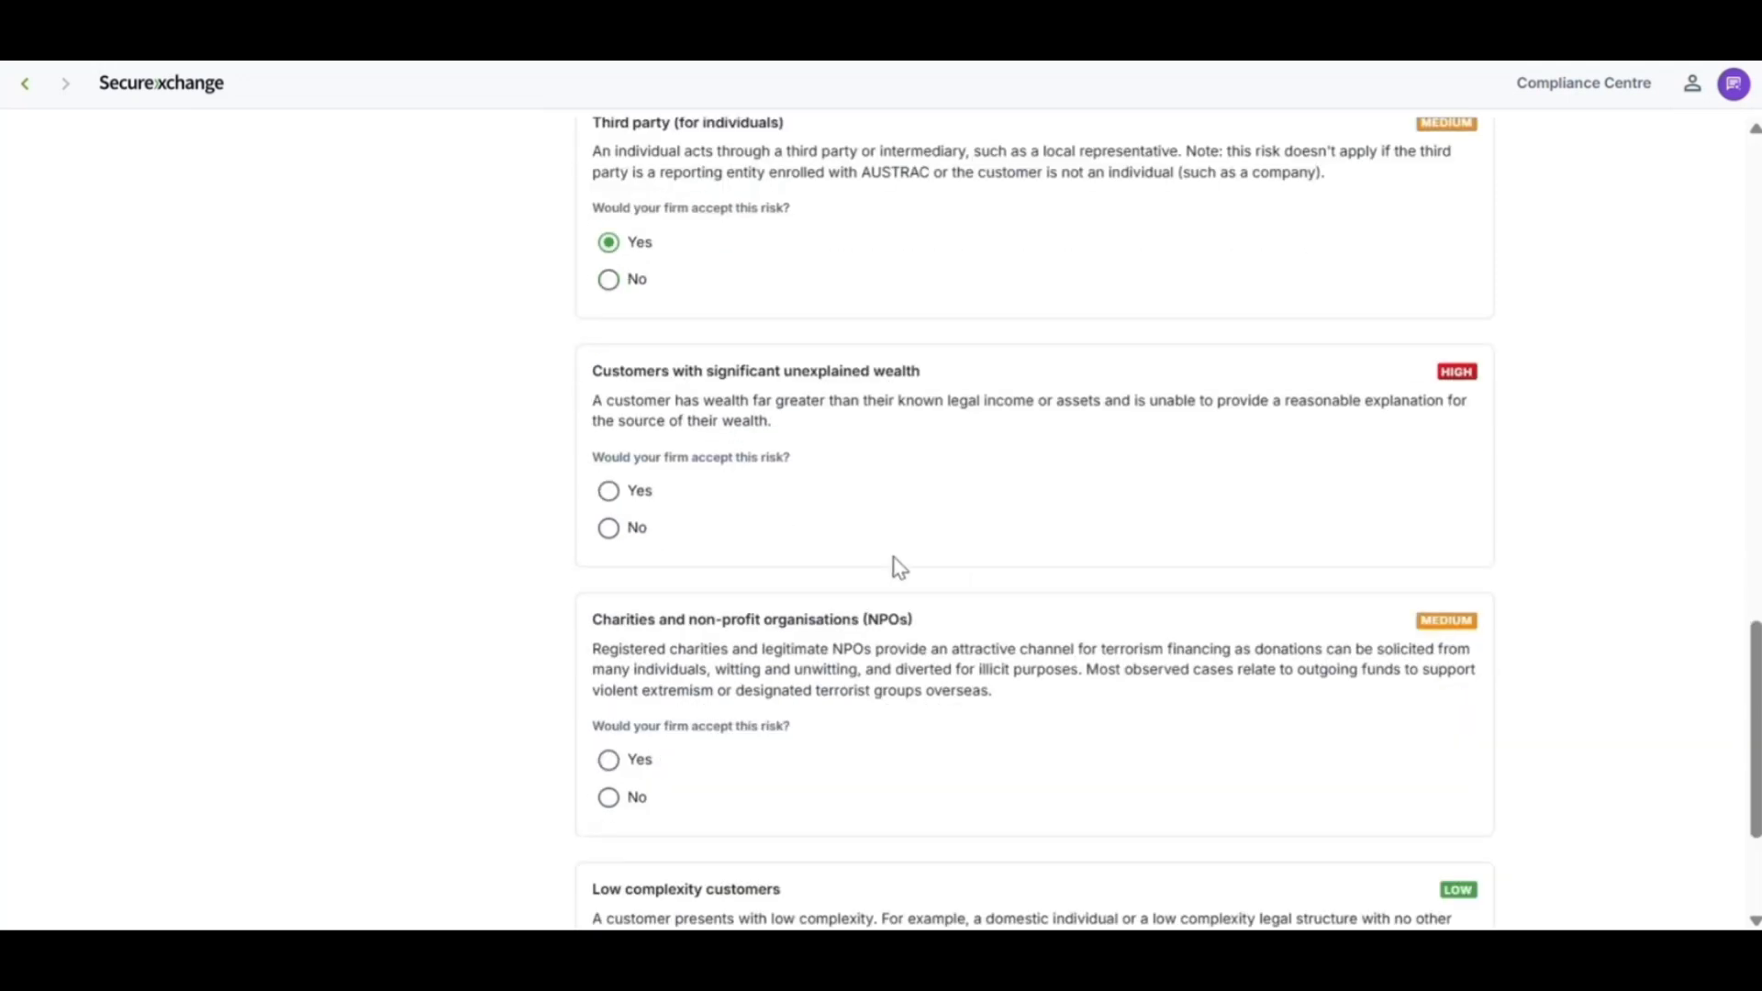
# Accept the significant unexplained wealth, charities and non-profit organisations, and low complexity customers risks, and continue to the delivery channel risk factors.
pyautogui.click(609, 492)
pyautogui.scroll(-3, 835, 518)
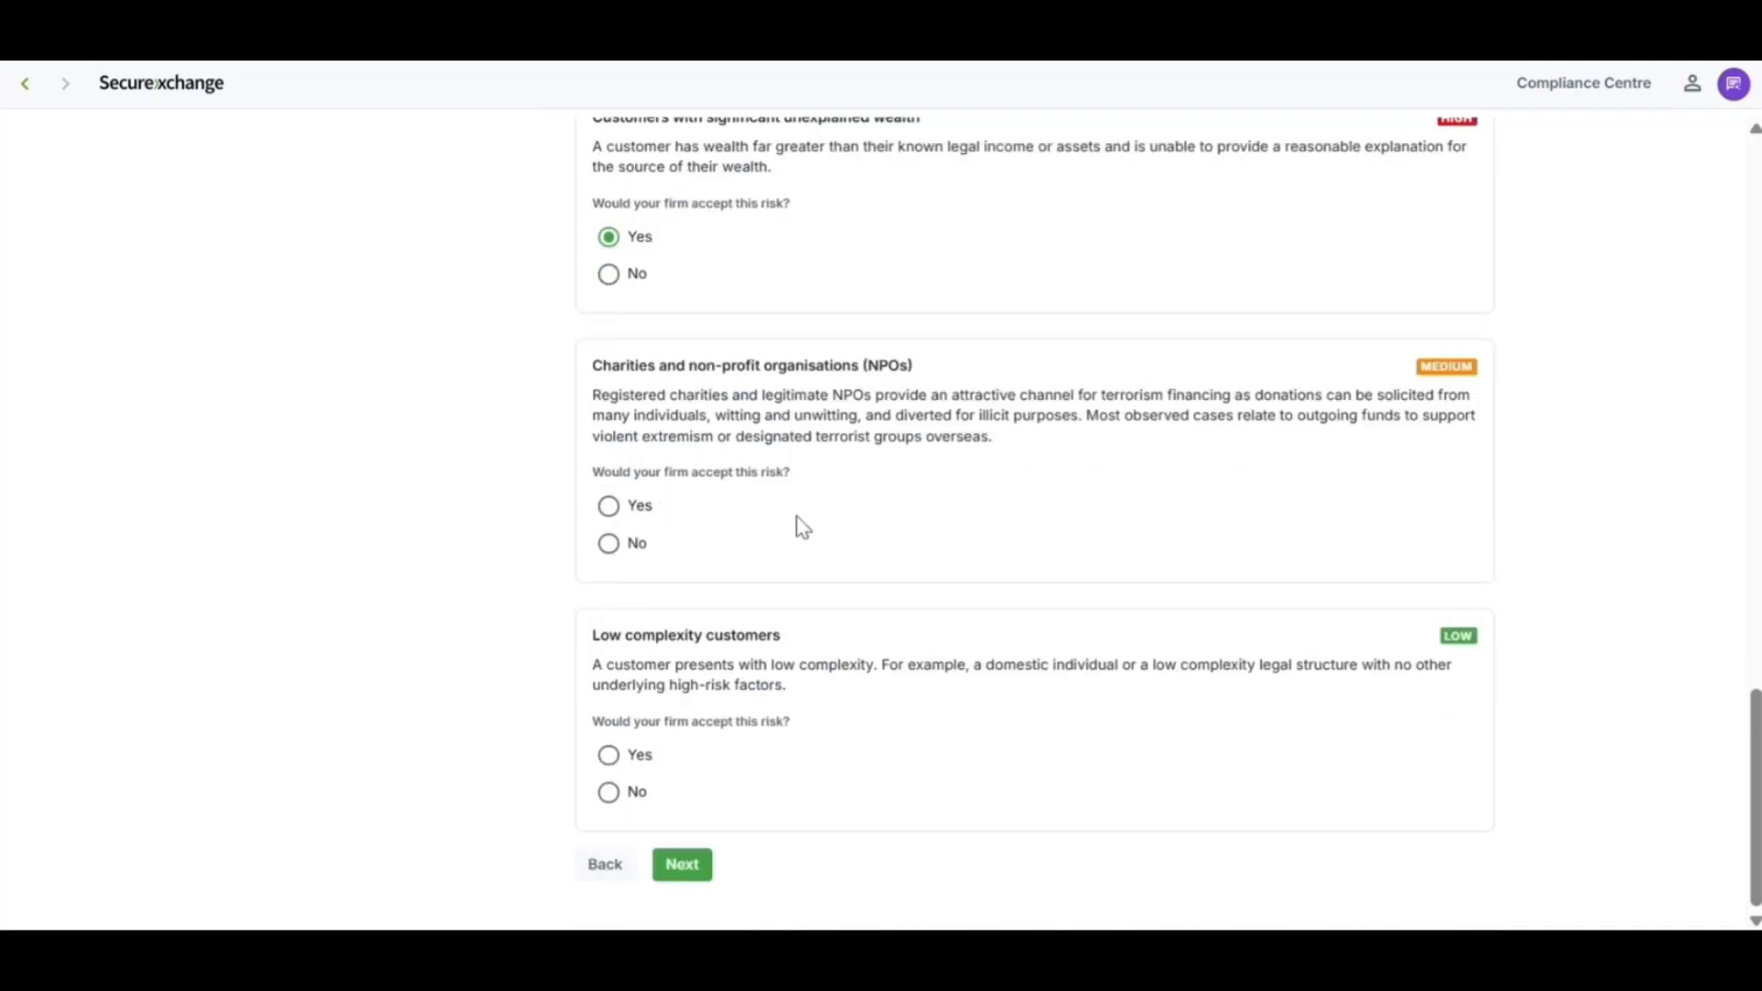
pyautogui.click(611, 506)
pyautogui.click(635, 758)
pyautogui.click(694, 867)
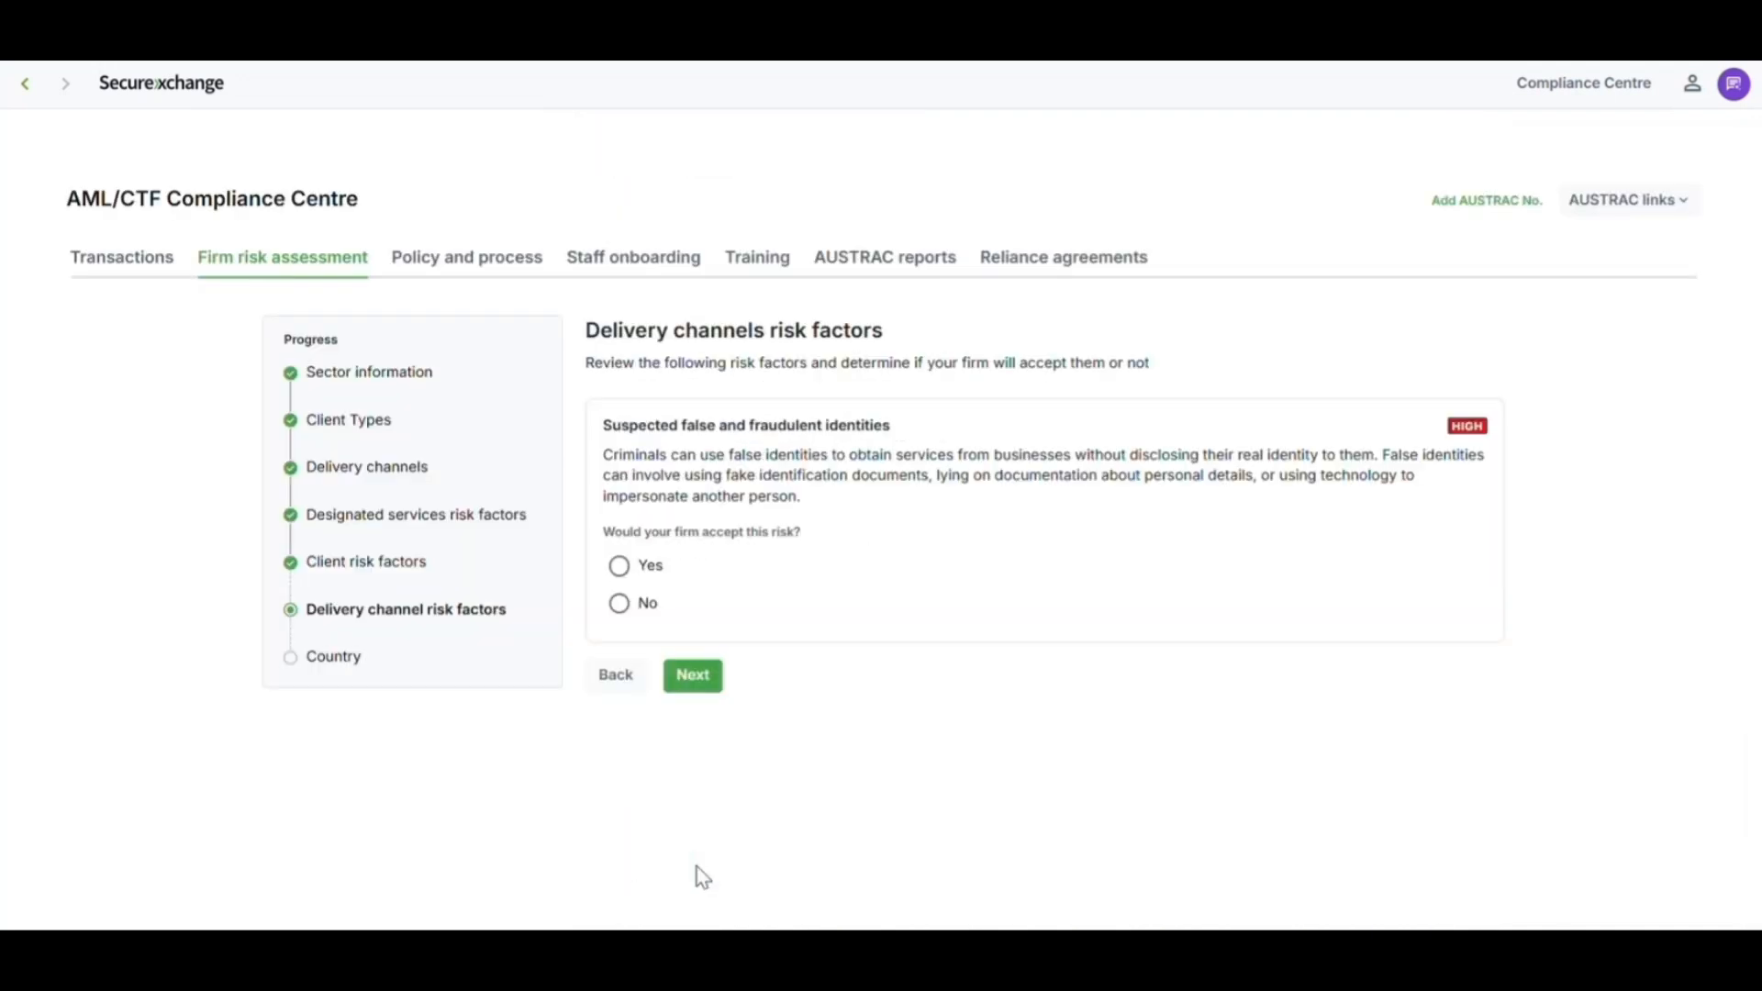
# Accept the suspected false and fraudulent identities risk and continue to the country section.
pyautogui.click(619, 565)
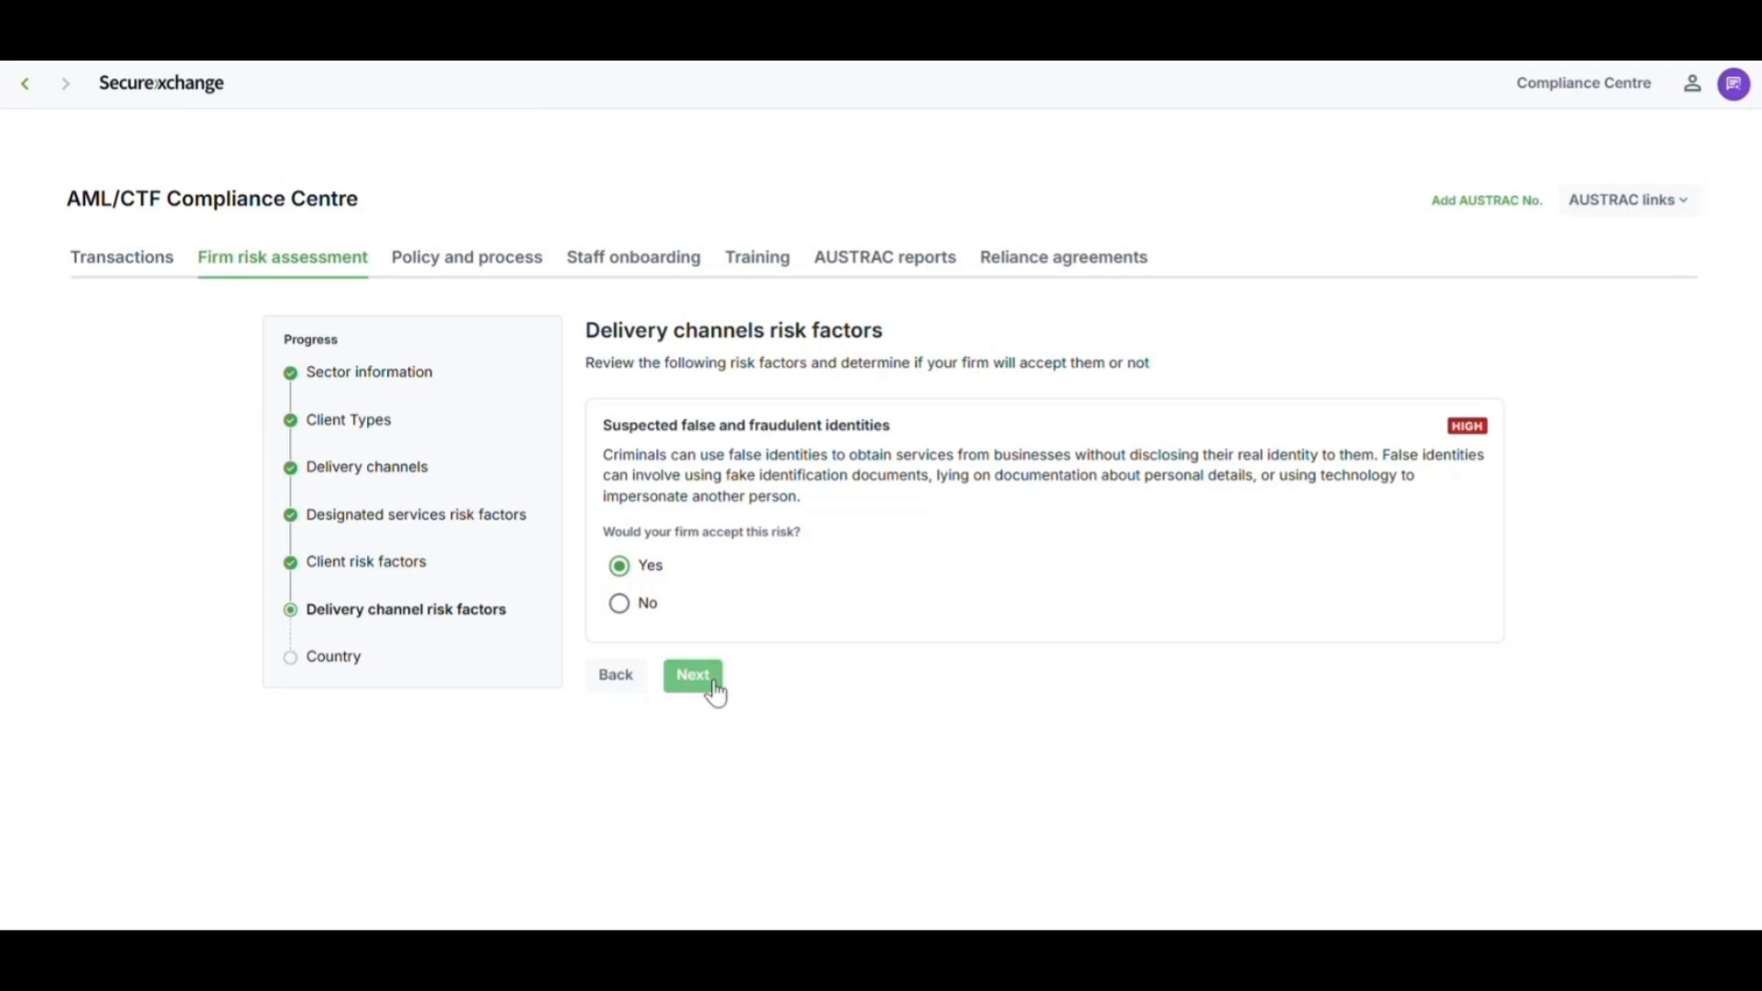
pyautogui.click(714, 684)
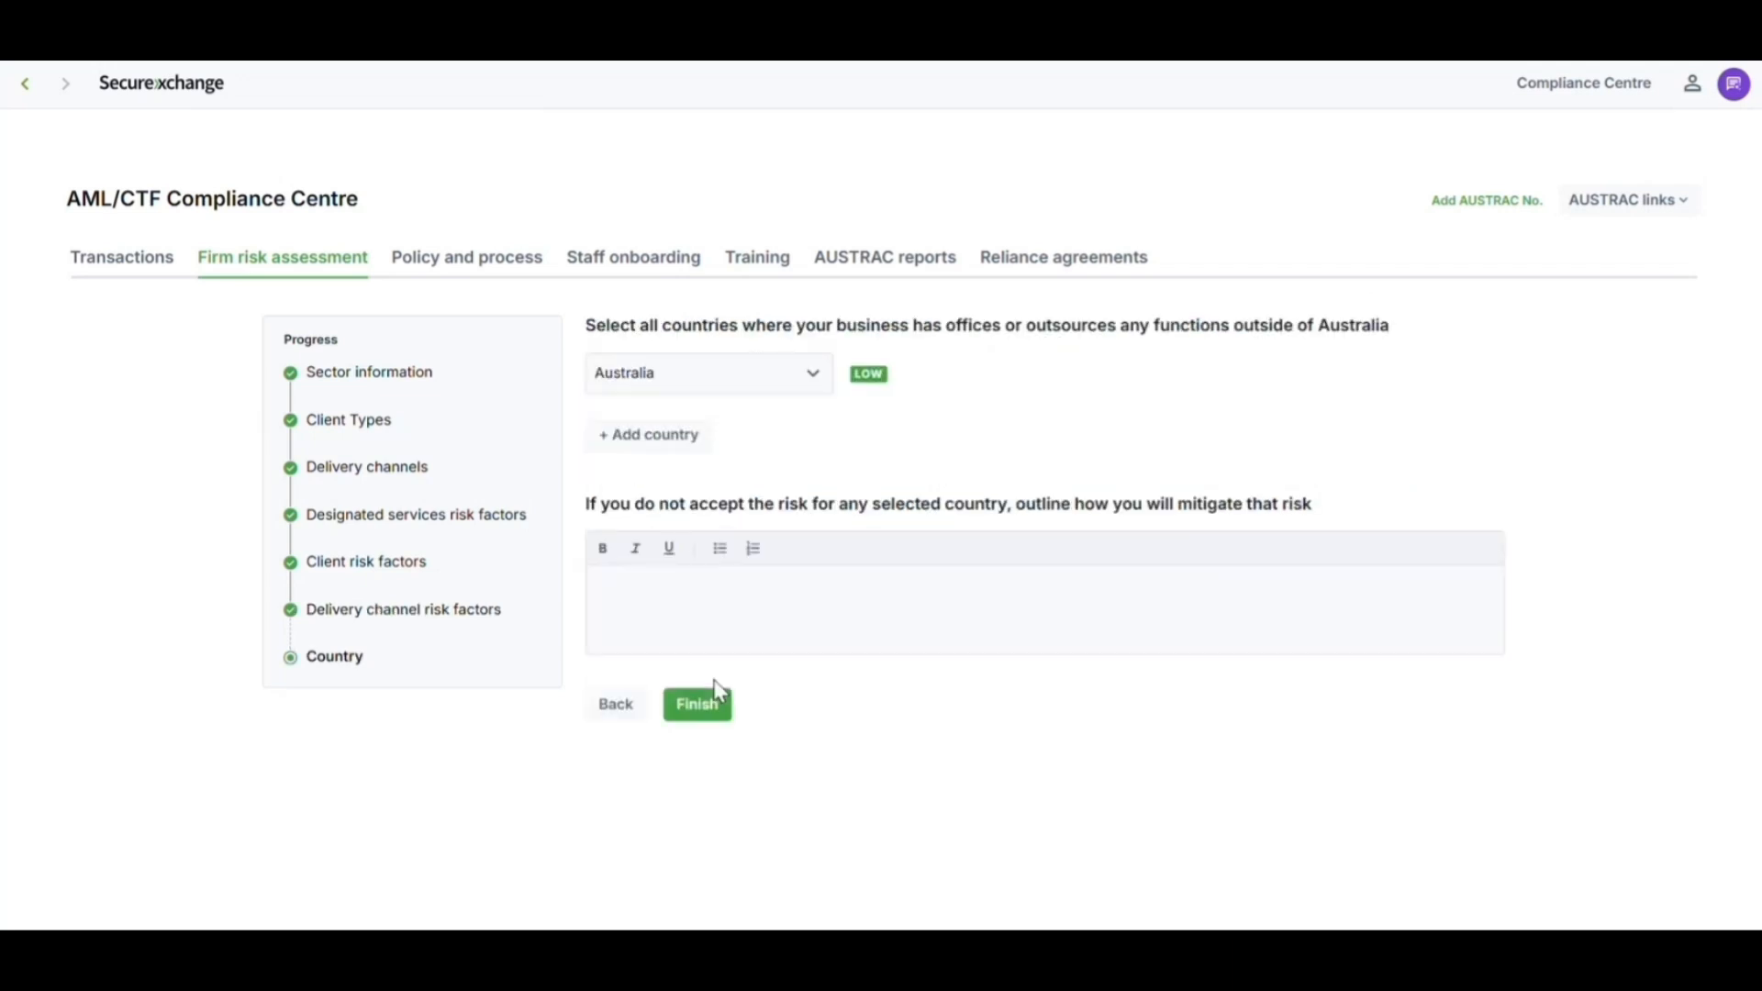
# Add India and Russia as business countries to check their risk ratings, and remove both again, leaving only Australia.
pyautogui.click(670, 439)
pyautogui.click(676, 519)
pyautogui.click(715, 443)
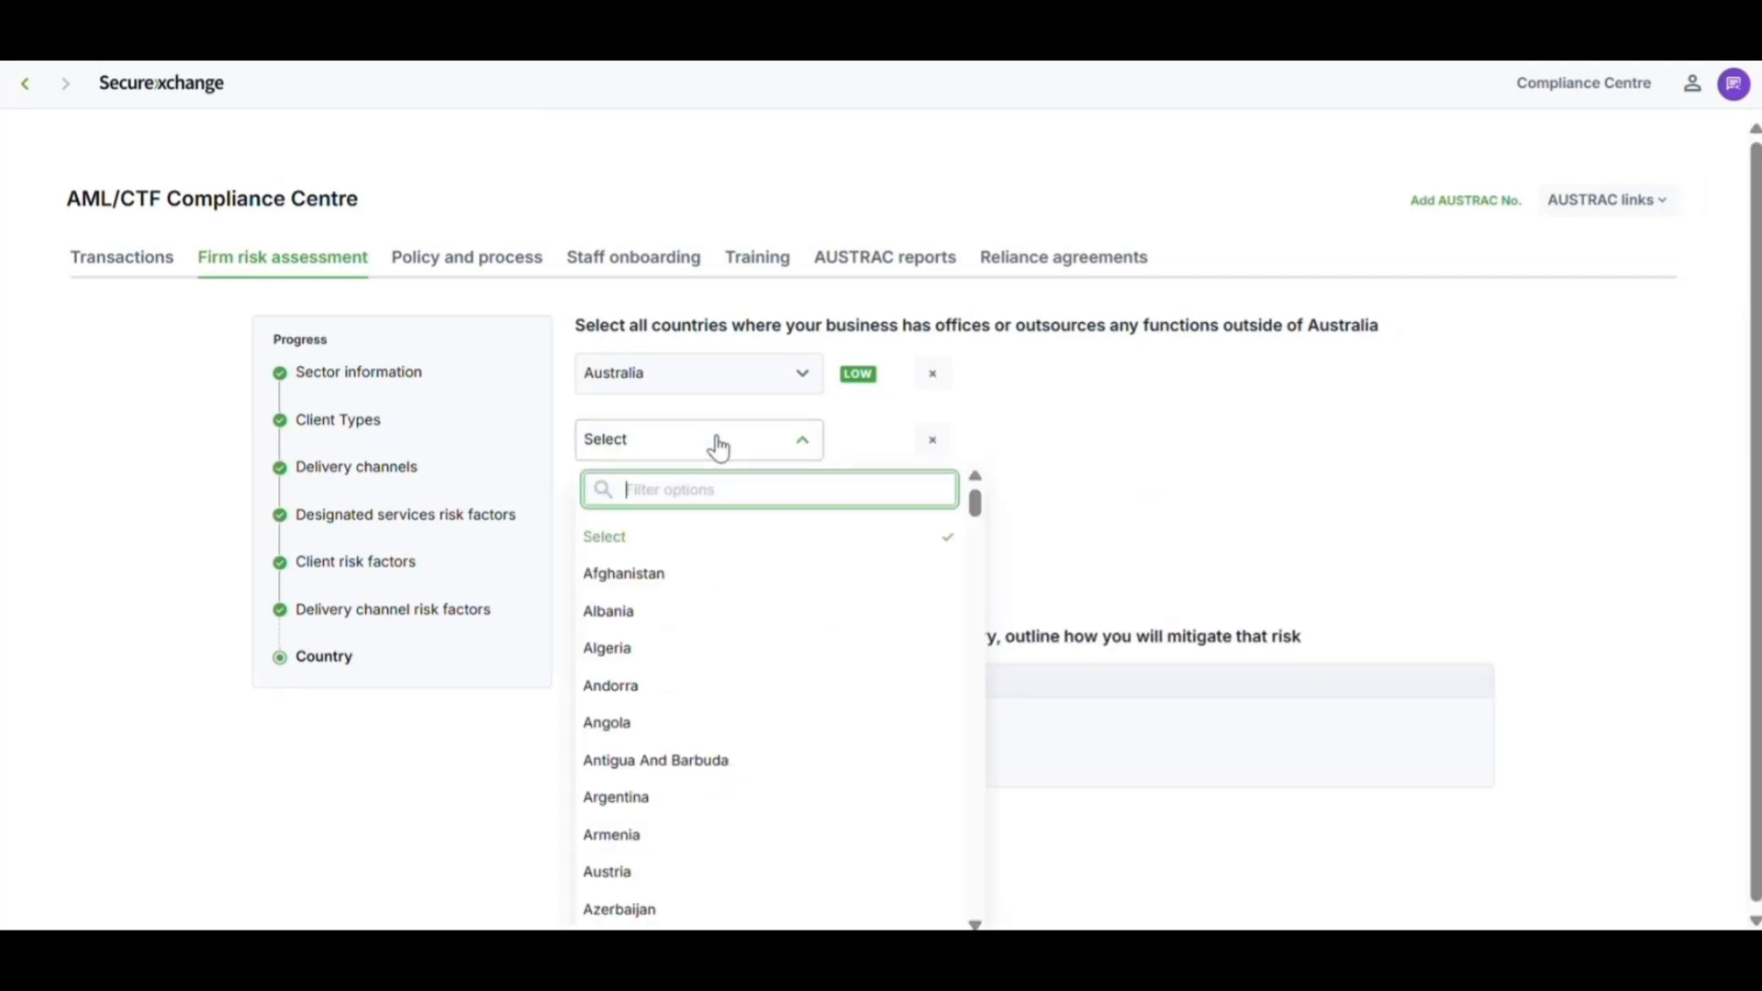
pyautogui.write('india')
pyautogui.click(661, 549)
pyautogui.click(692, 510)
pyautogui.write('russia')
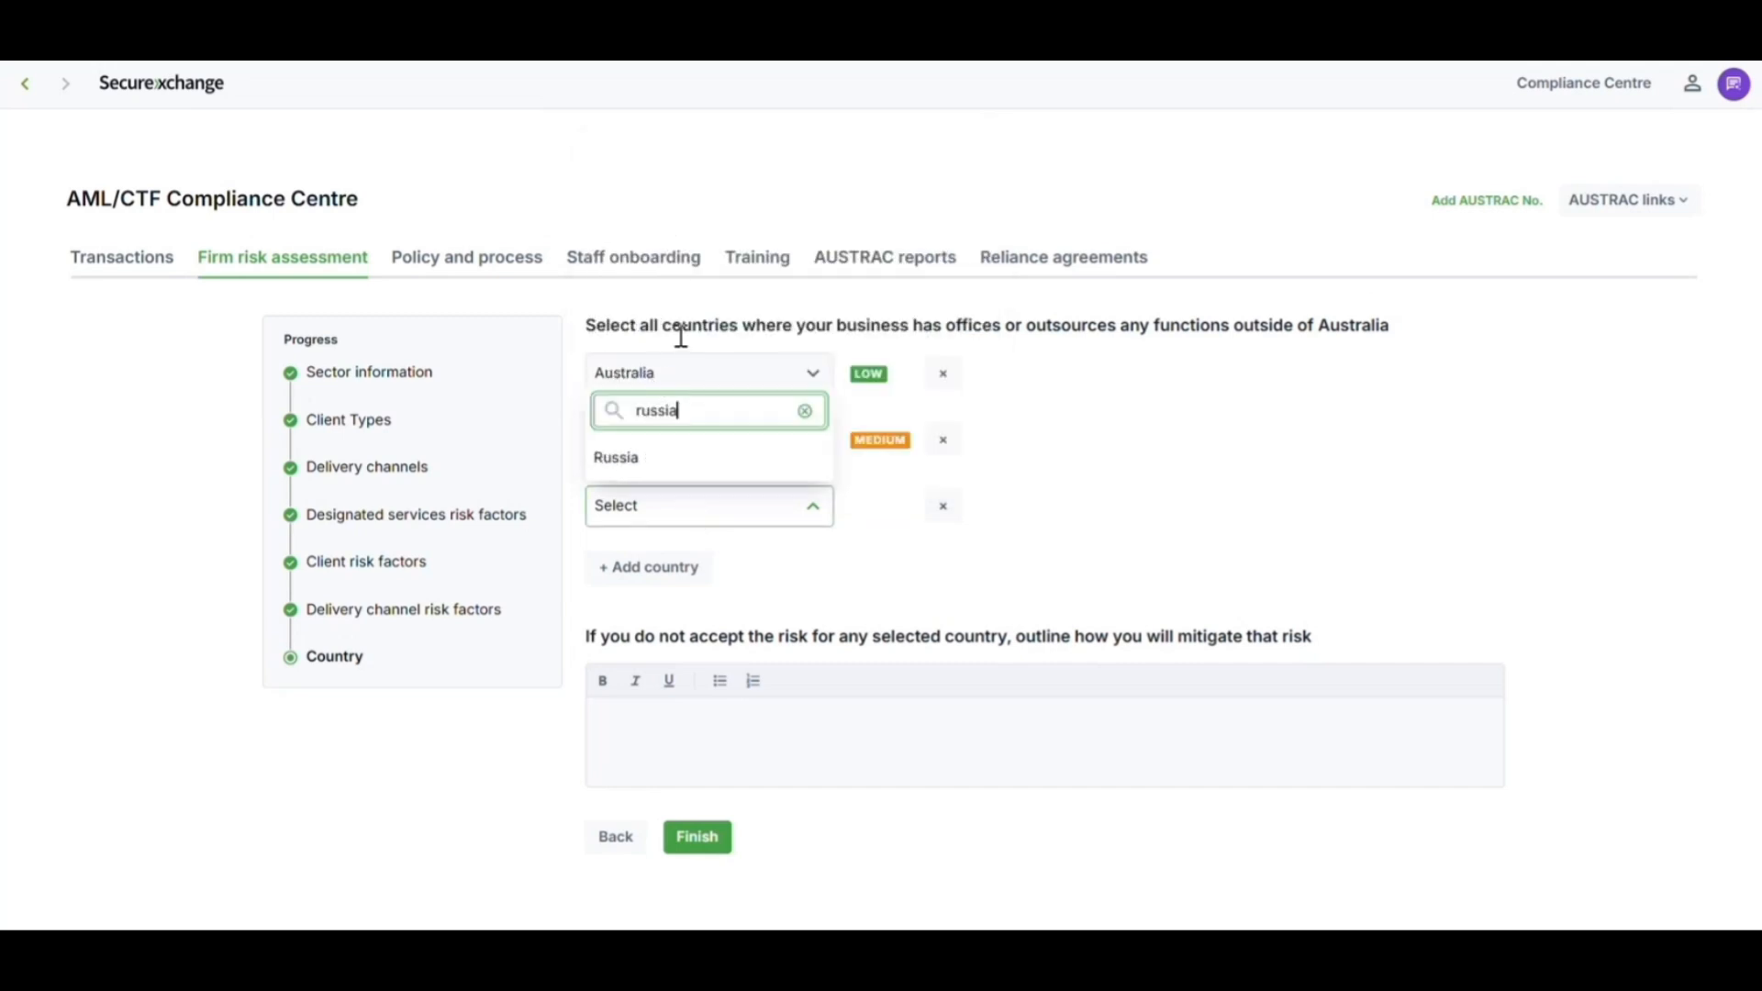
pyautogui.click(666, 463)
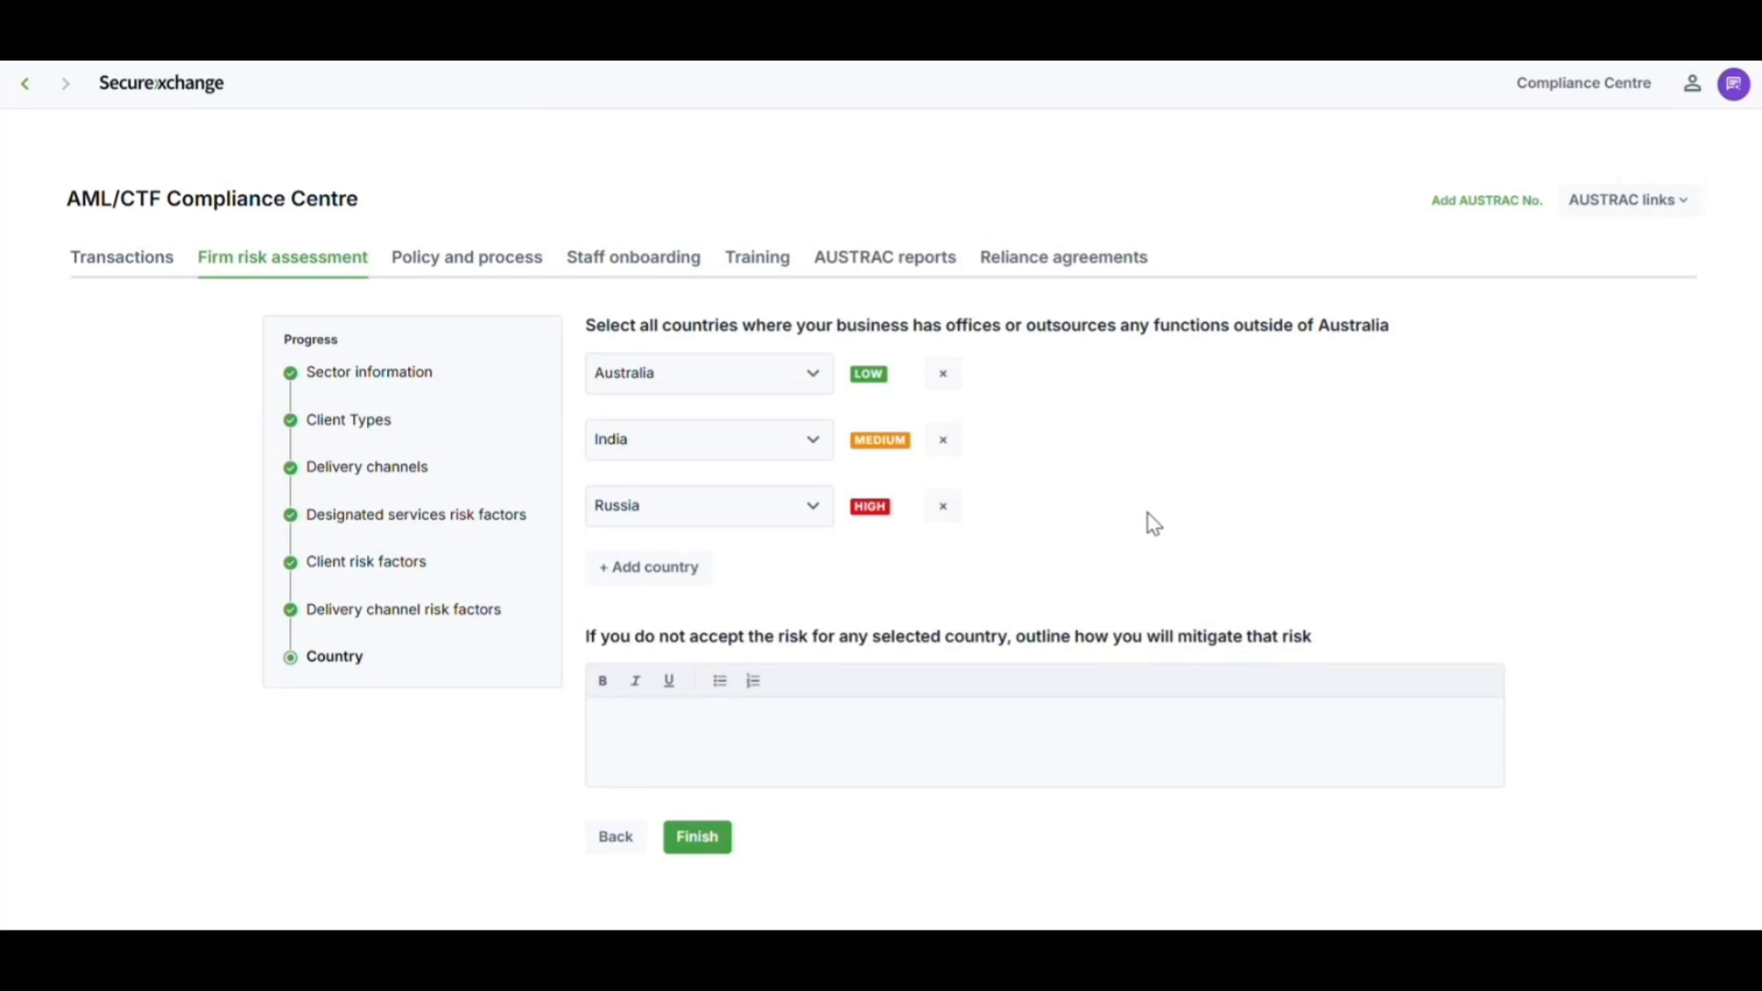
pyautogui.click(944, 442)
pyautogui.click(944, 442)
# Enter "We only operate in Australia" as the country risk mitigation and finish the firm risk assessment.
pyautogui.click(952, 613)
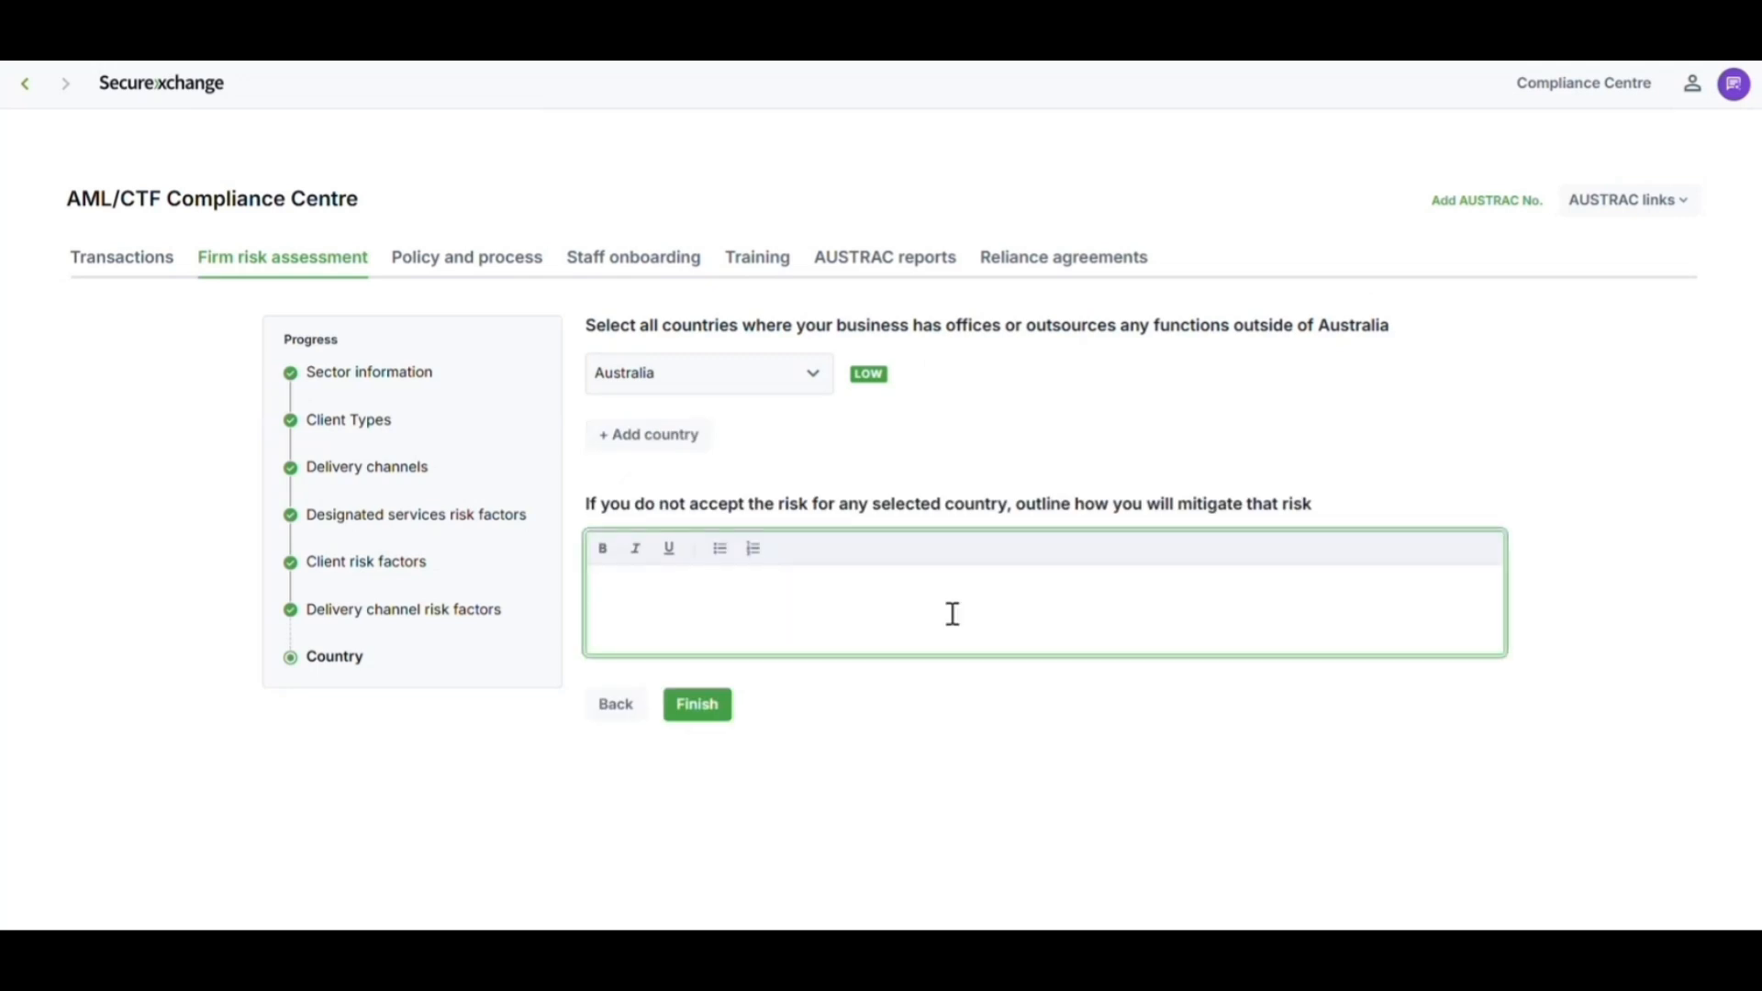
pyautogui.write('We only operate in Australia')
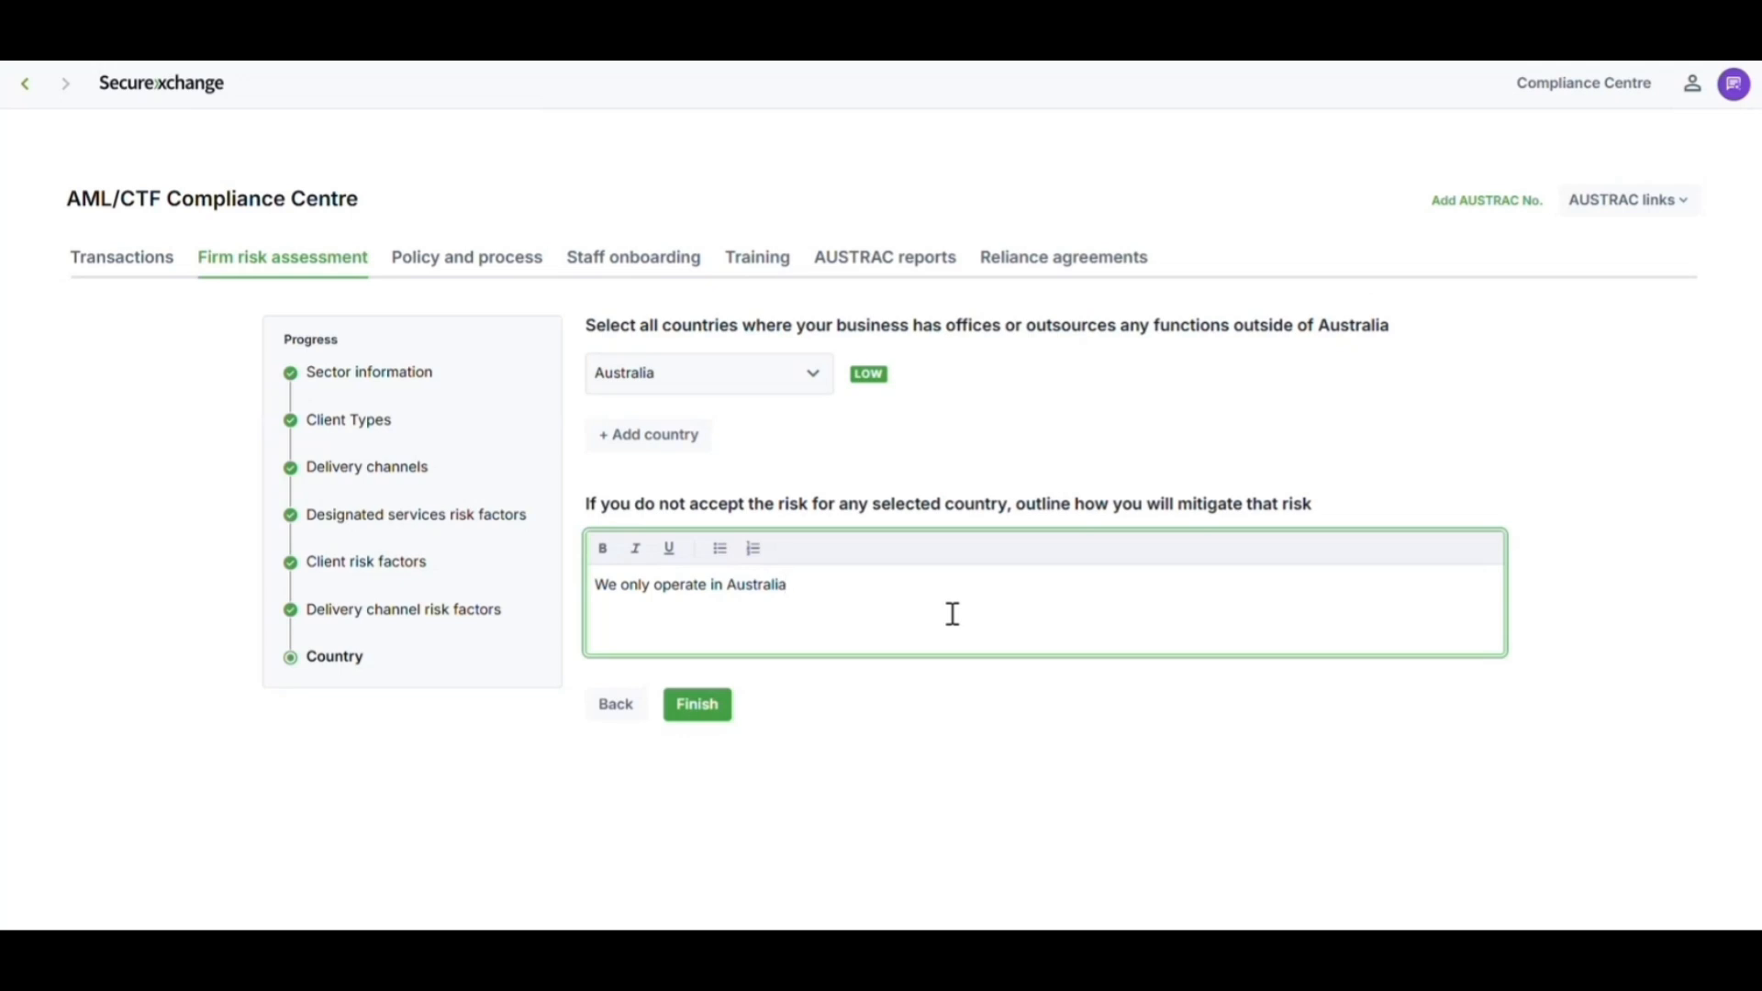
pyautogui.click(701, 716)
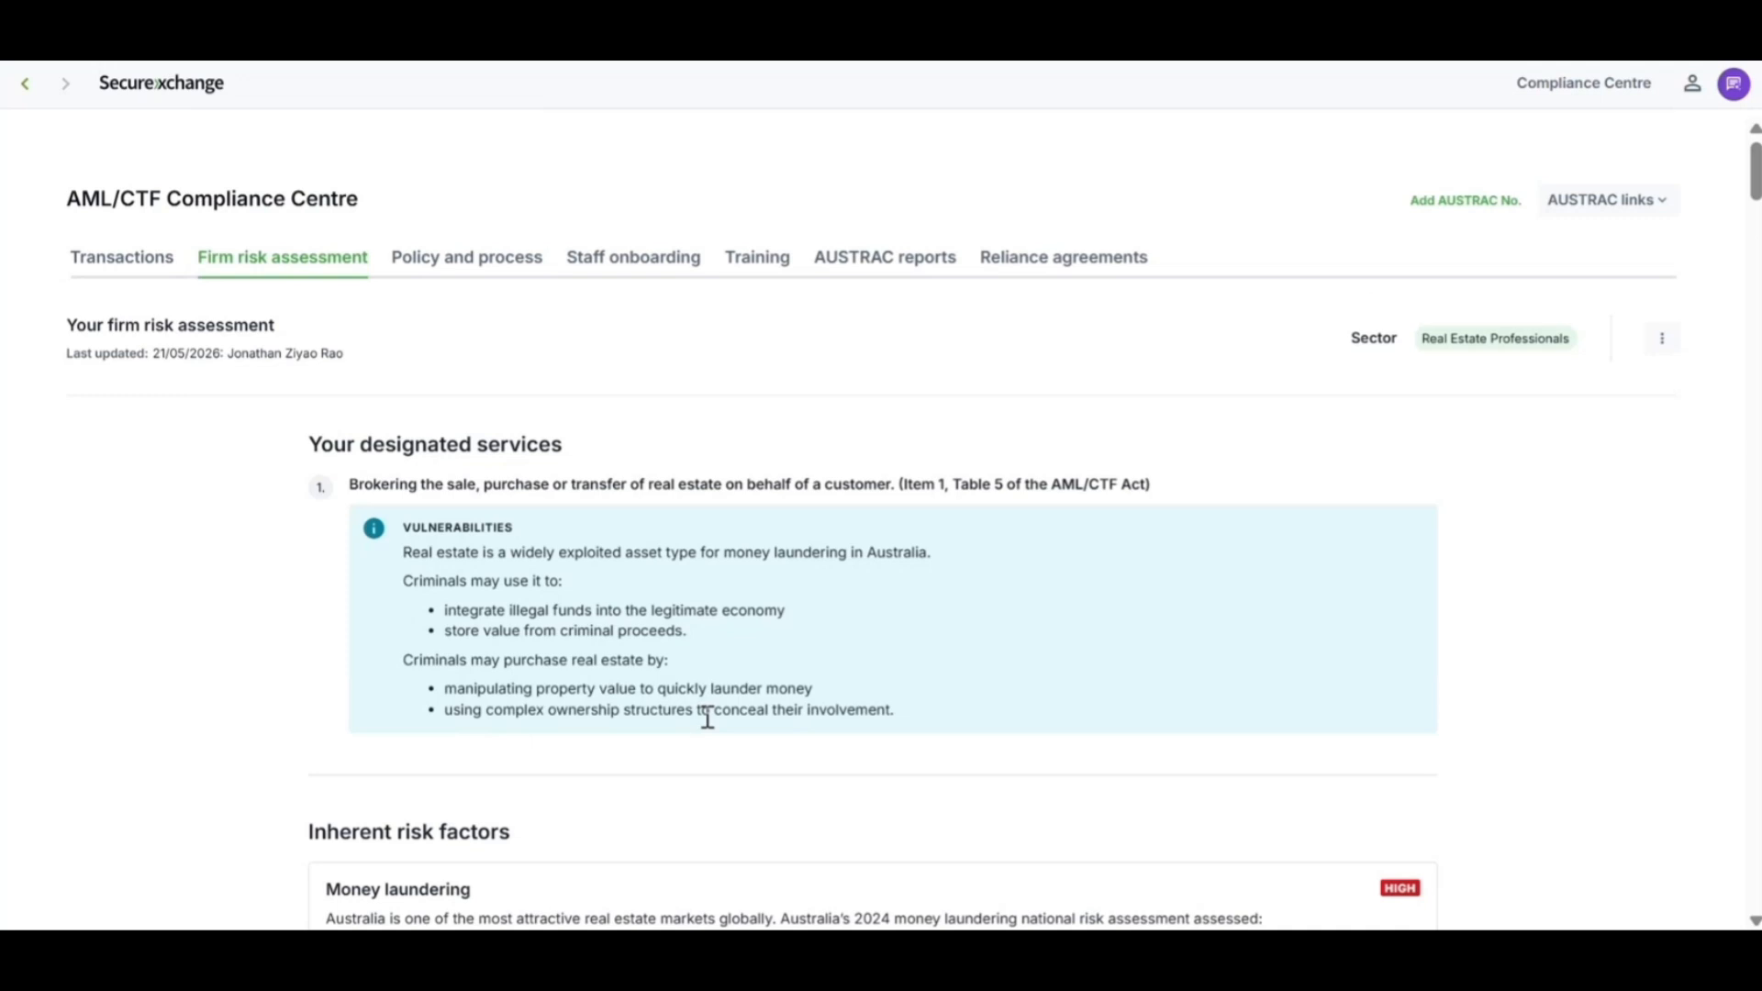
# Review the actions available for the completed firm risk assessment.
pyautogui.click(1657, 346)
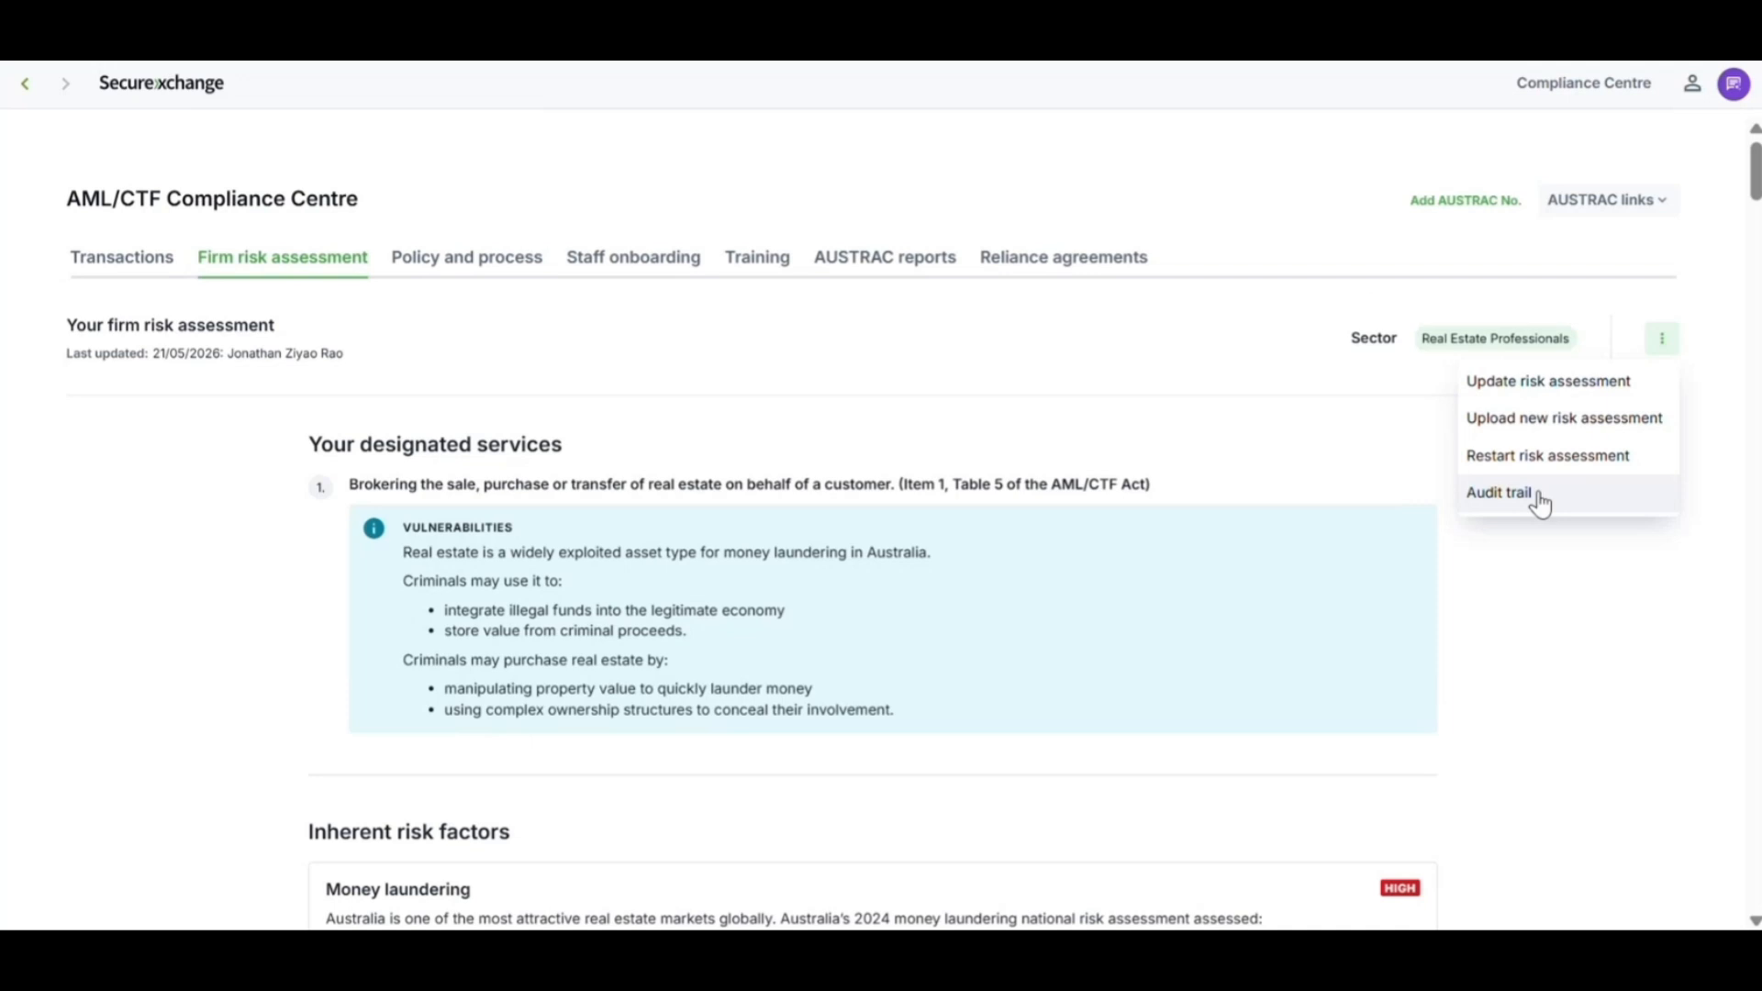
pyautogui.click(1552, 668)
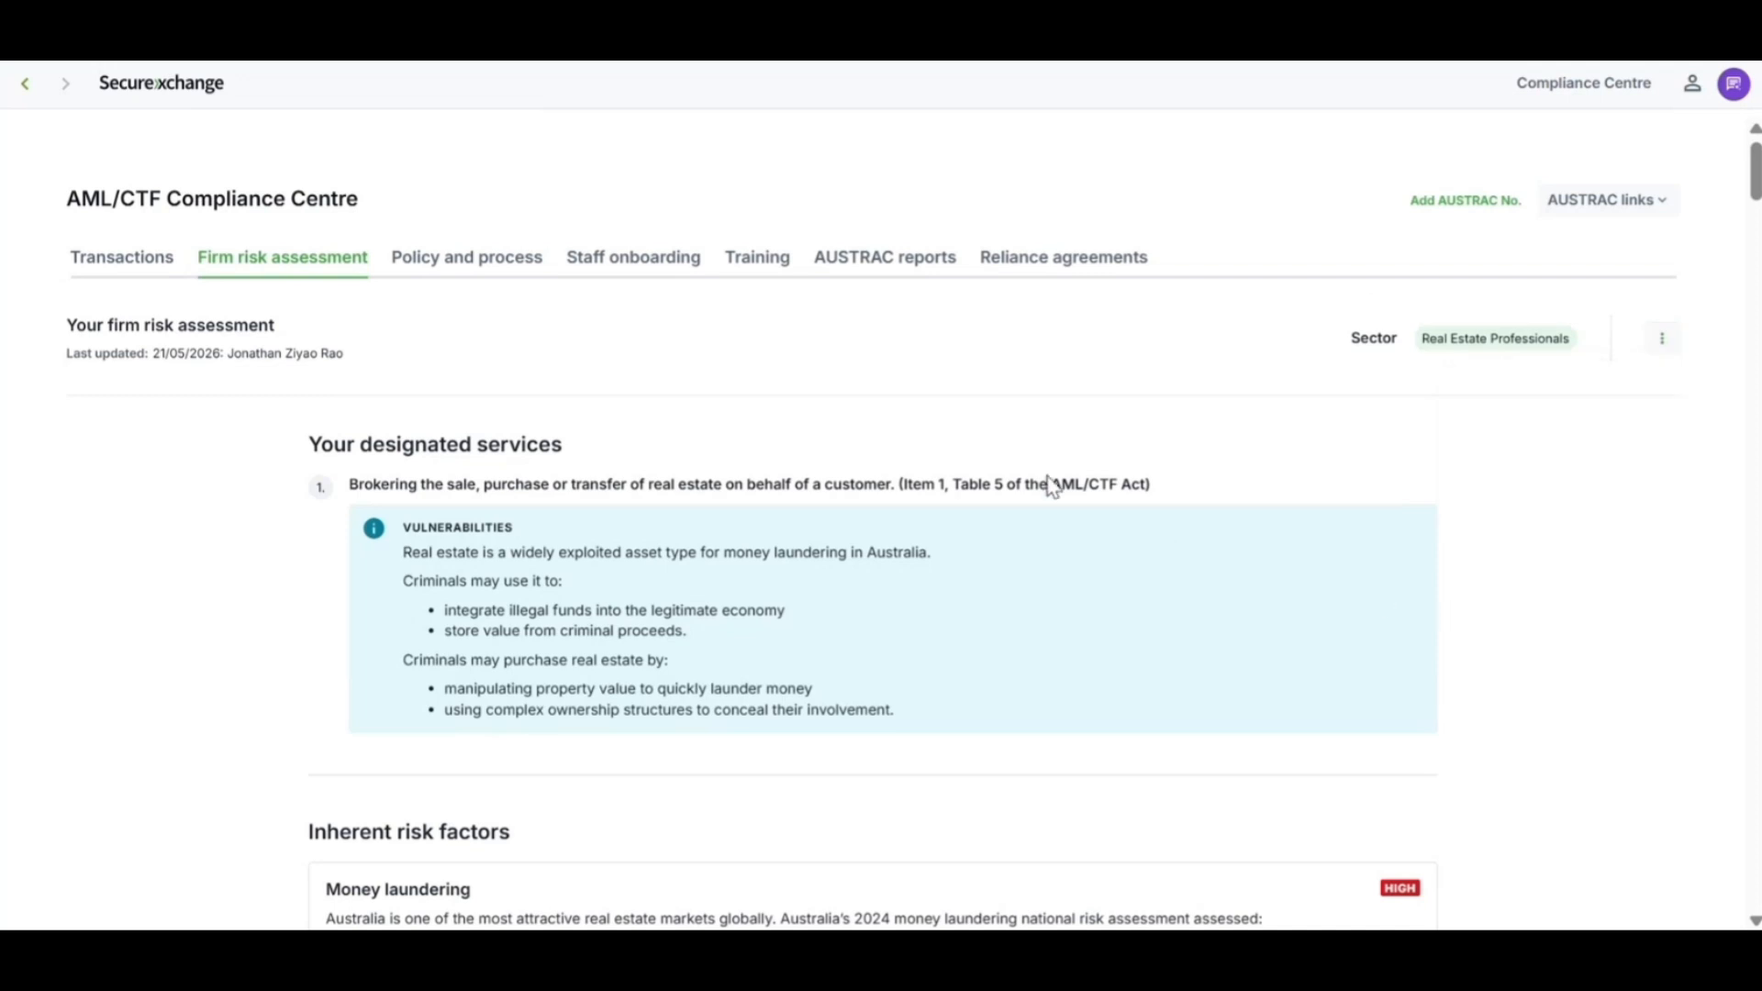
# Create the AML/CTF policy and process for a firm with 1 - 15 staff members.
pyautogui.click(477, 276)
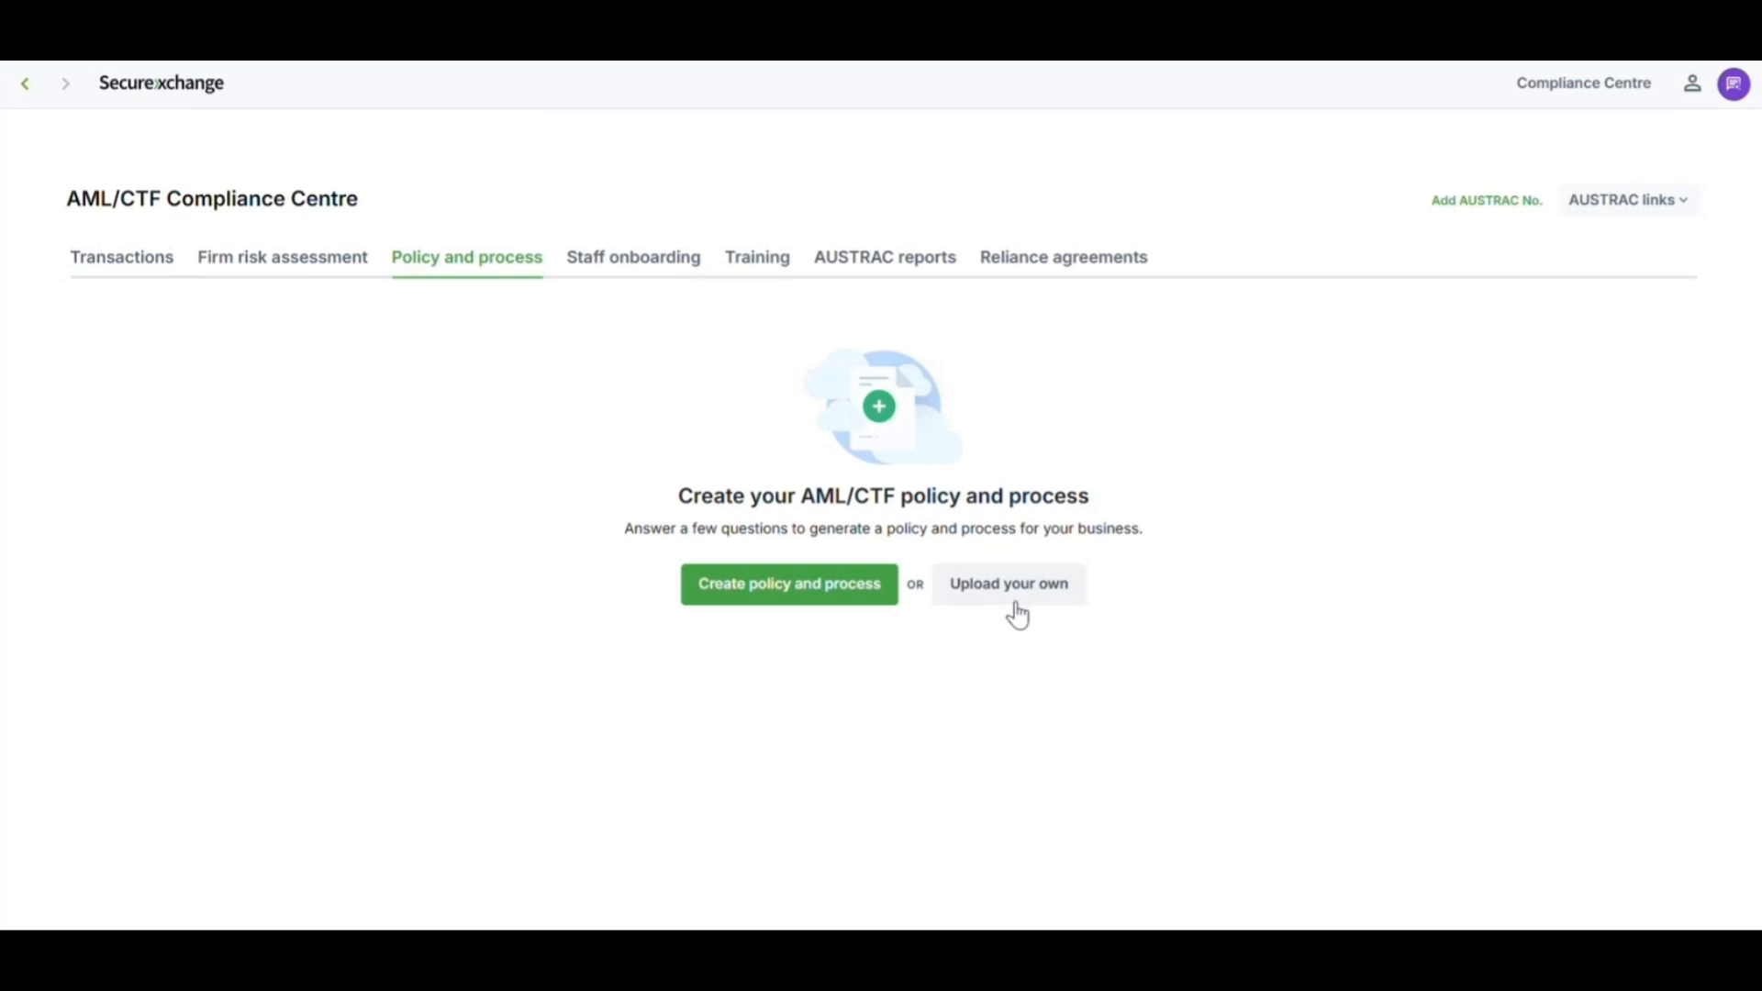
pyautogui.click(806, 602)
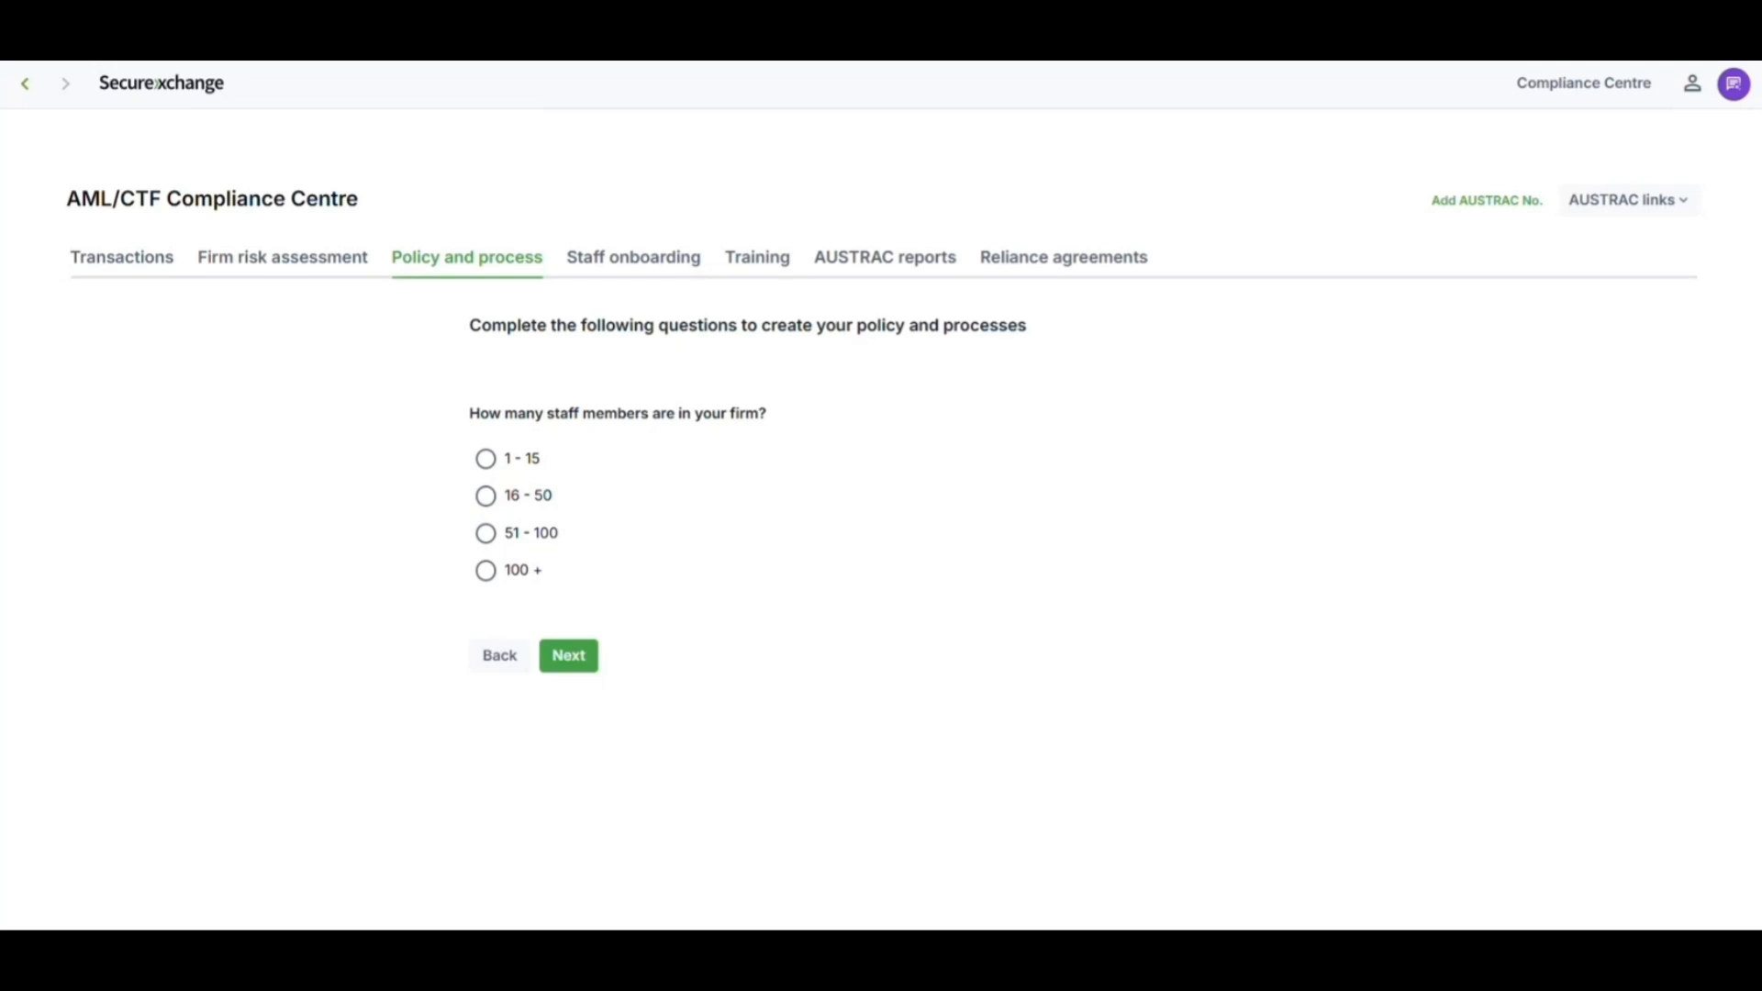
pyautogui.click(510, 500)
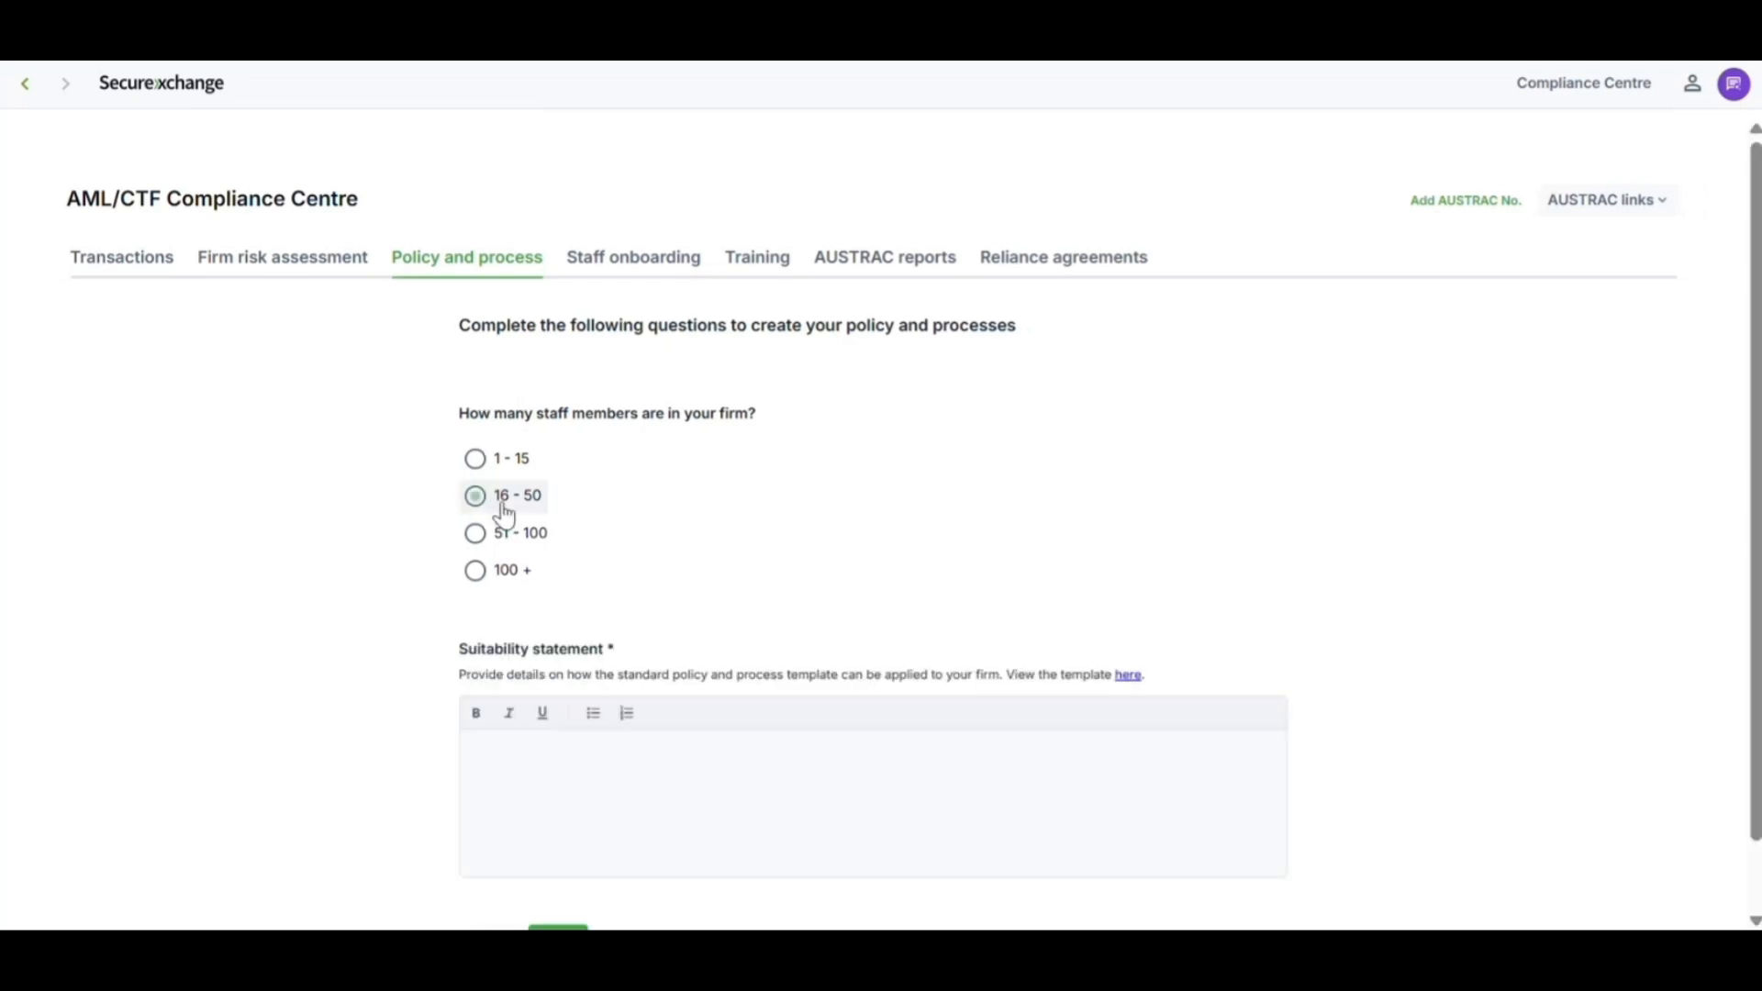
pyautogui.scroll(-1, 831, 657)
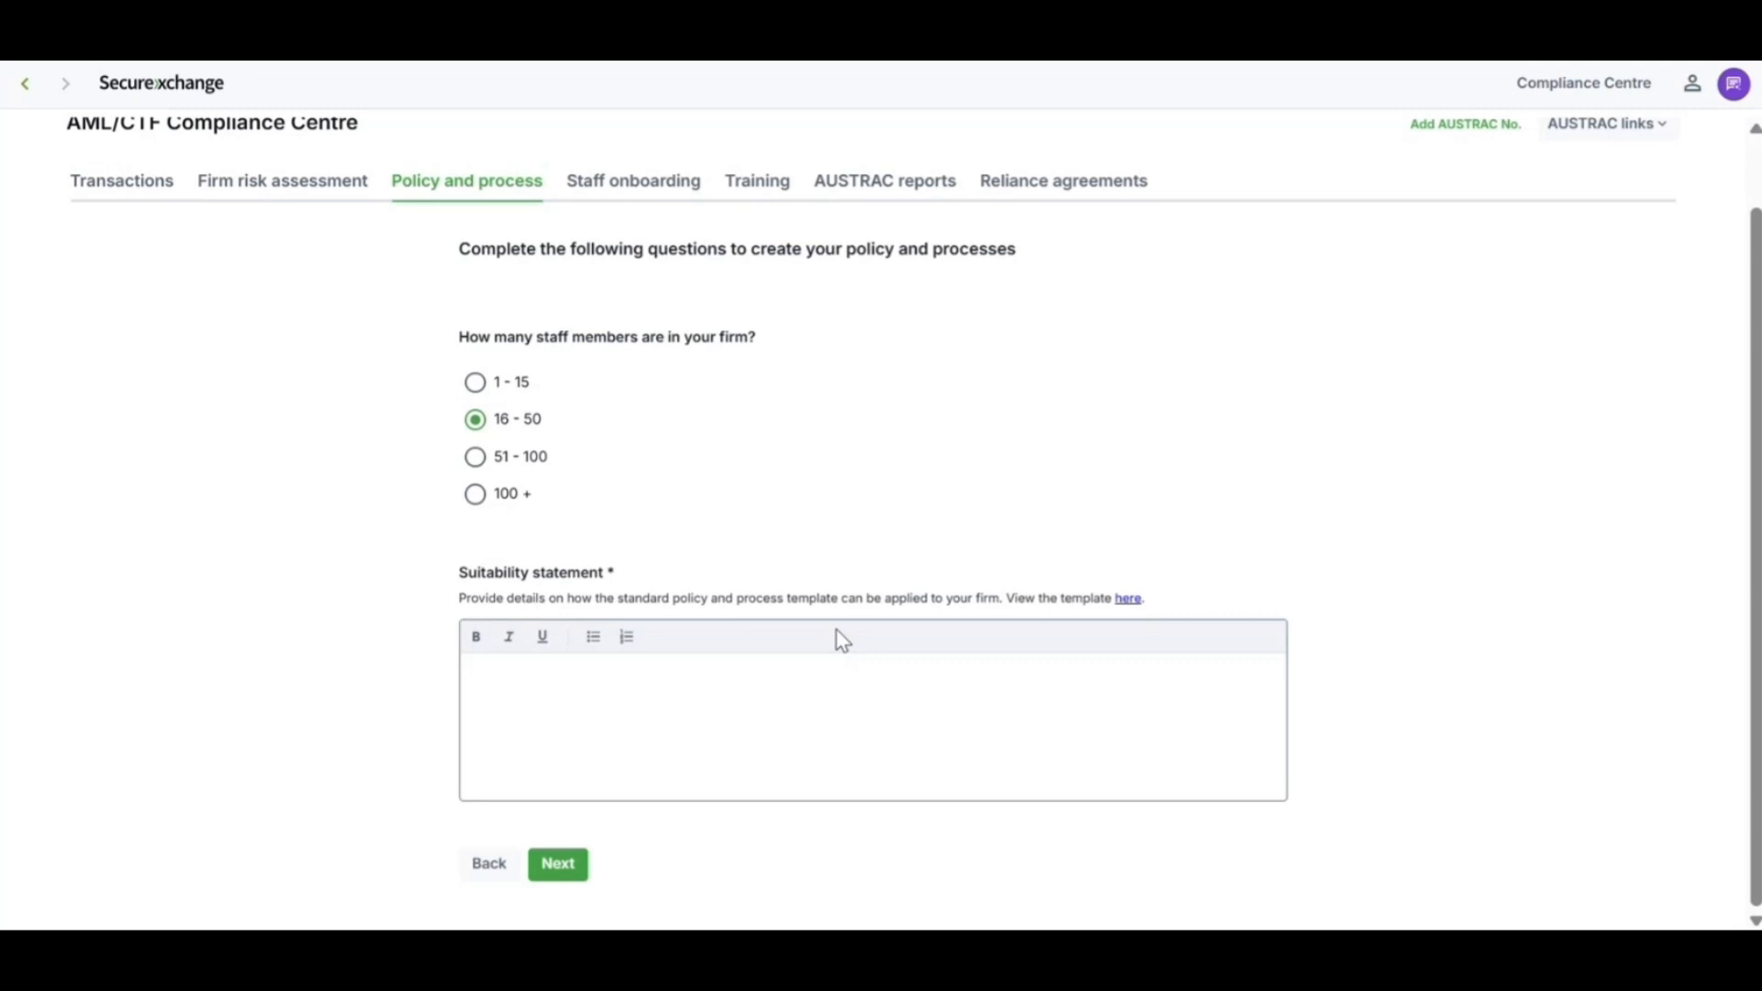
pyautogui.click(510, 384)
pyautogui.click(573, 657)
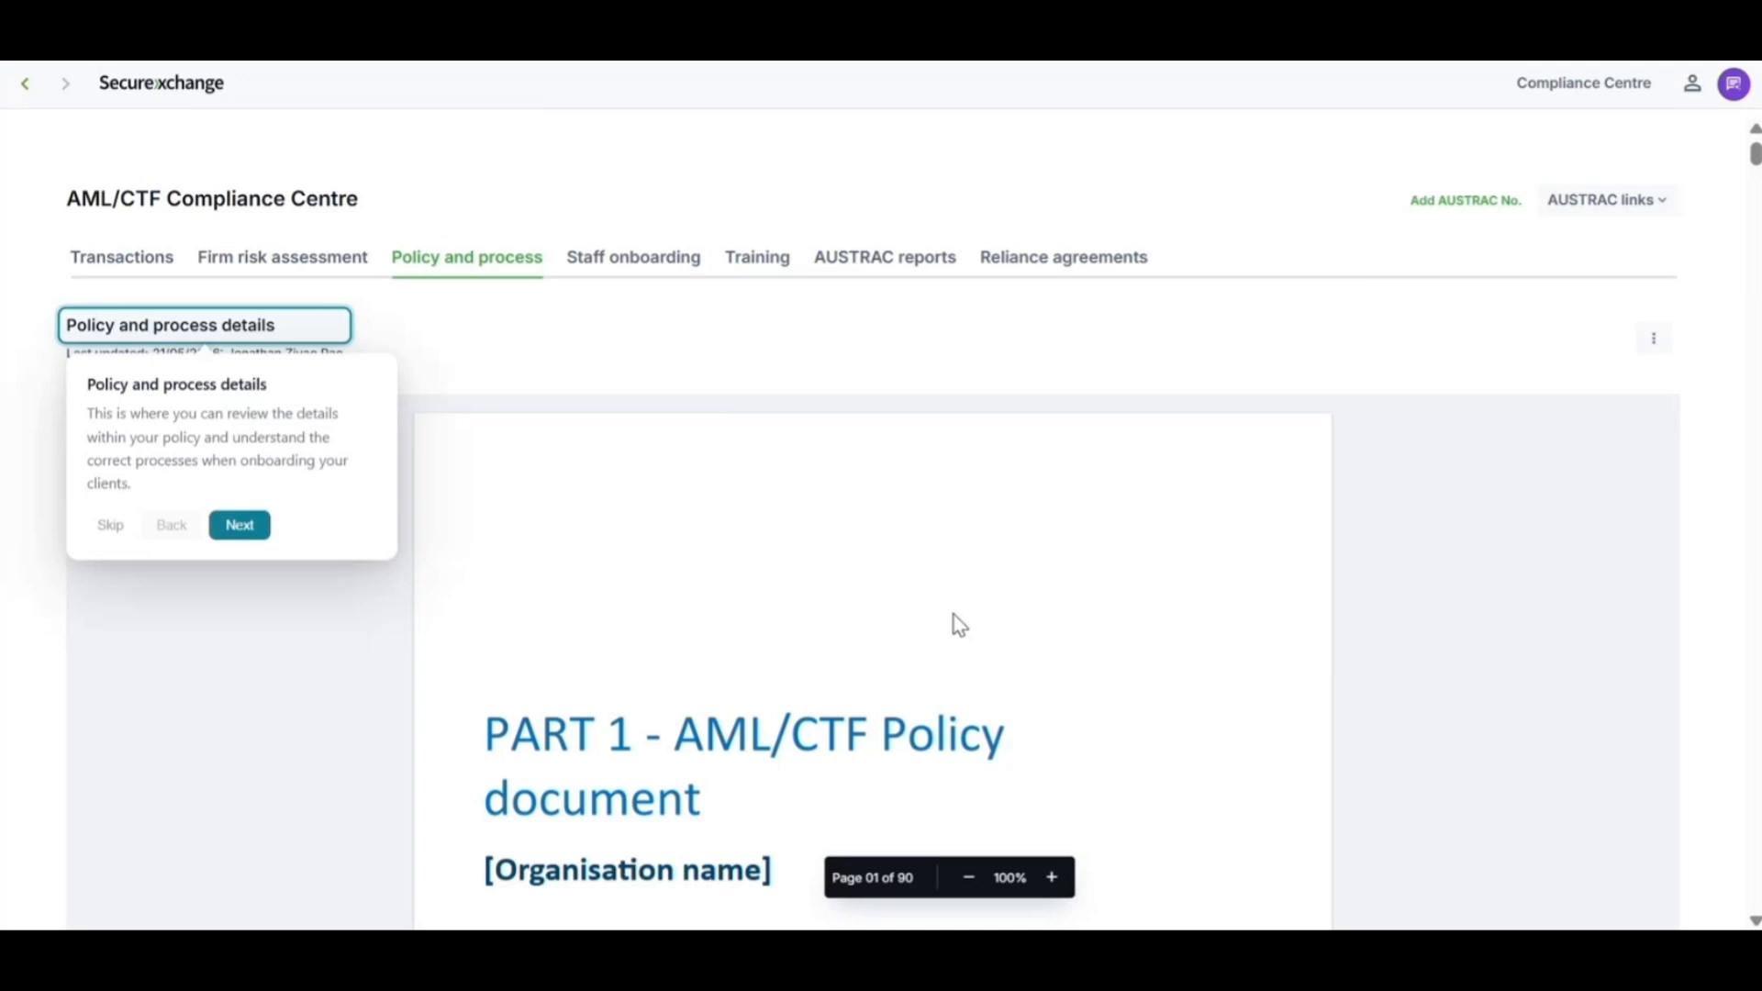
# Skip the policy guide and review the document's organisation name placeholder and the actions available for the policy.
pyautogui.click(105, 527)
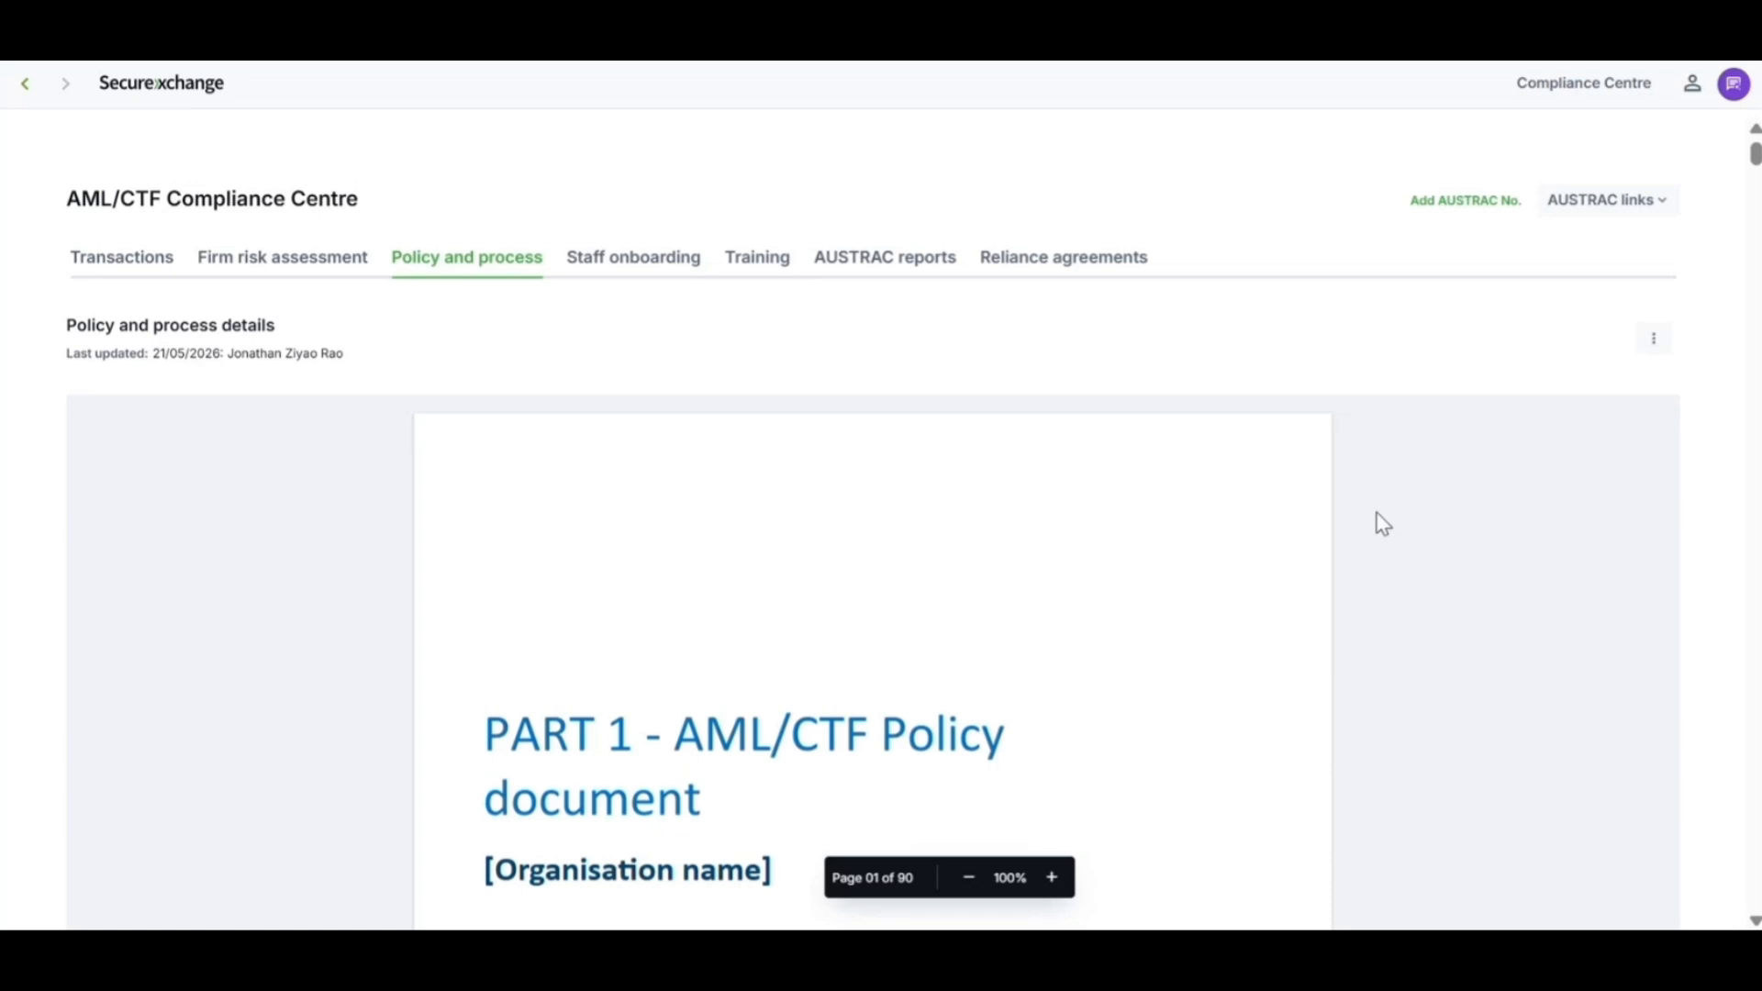
pyautogui.scroll(-3, 1125, 437)
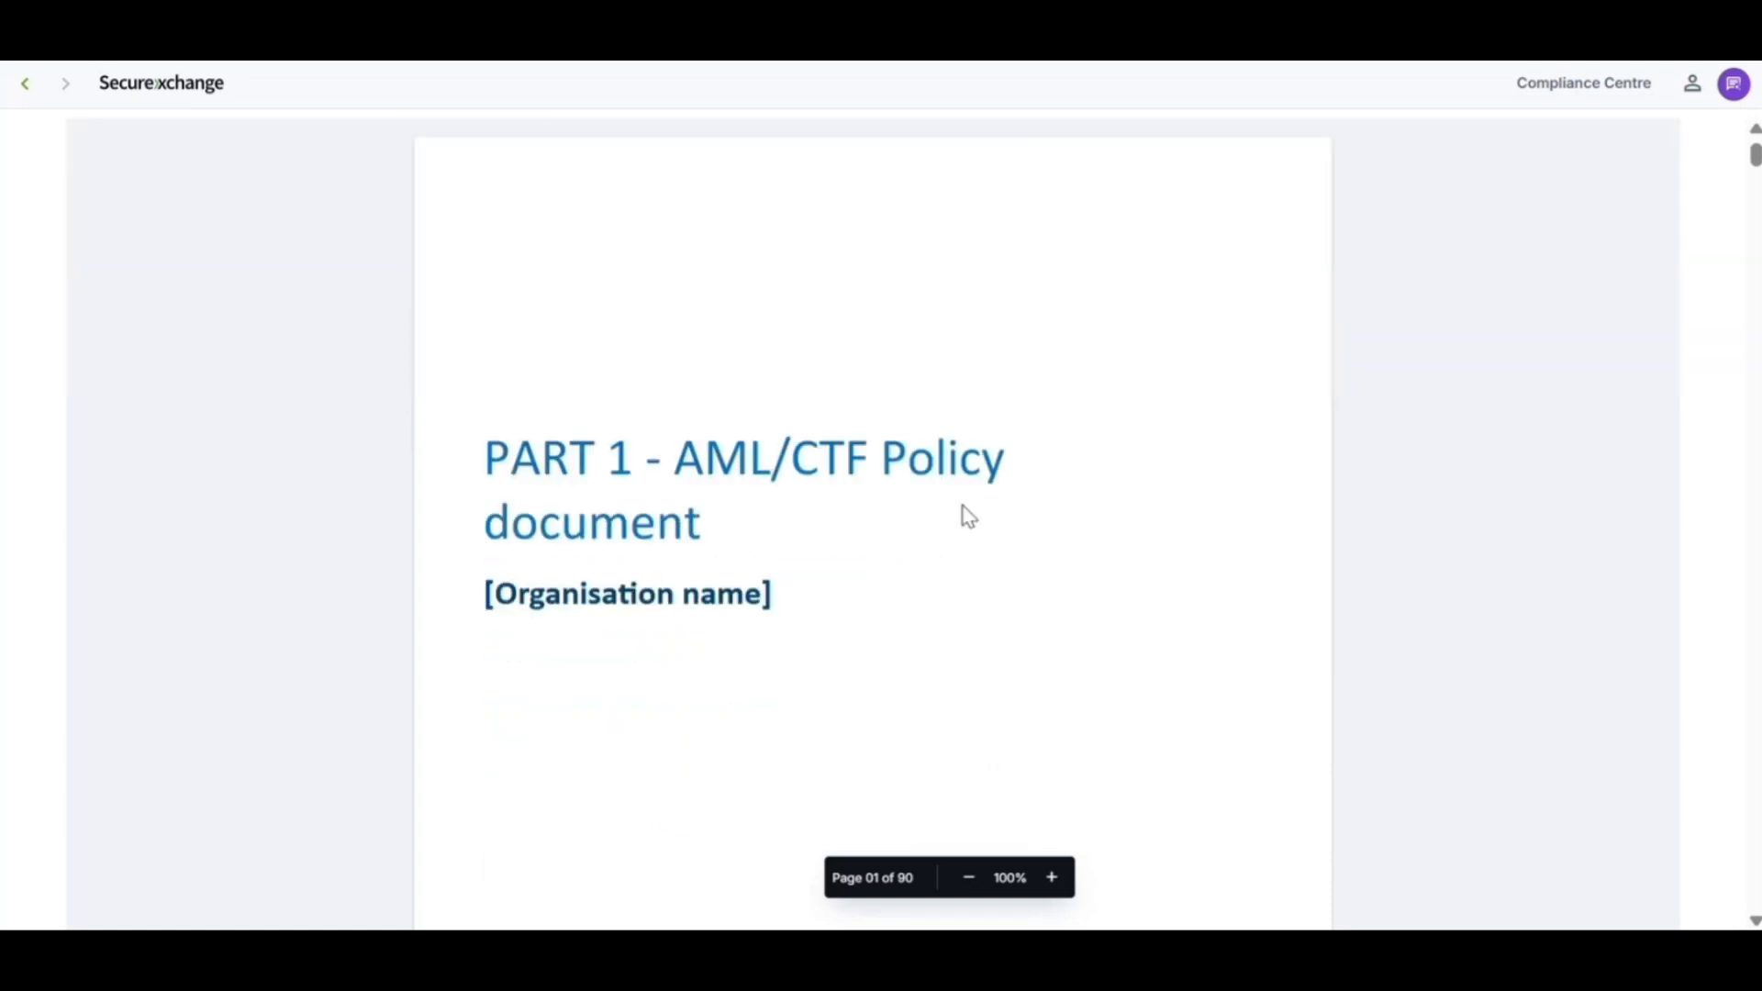
pyautogui.moveTo(490, 592); pyautogui.dragTo(768, 592)
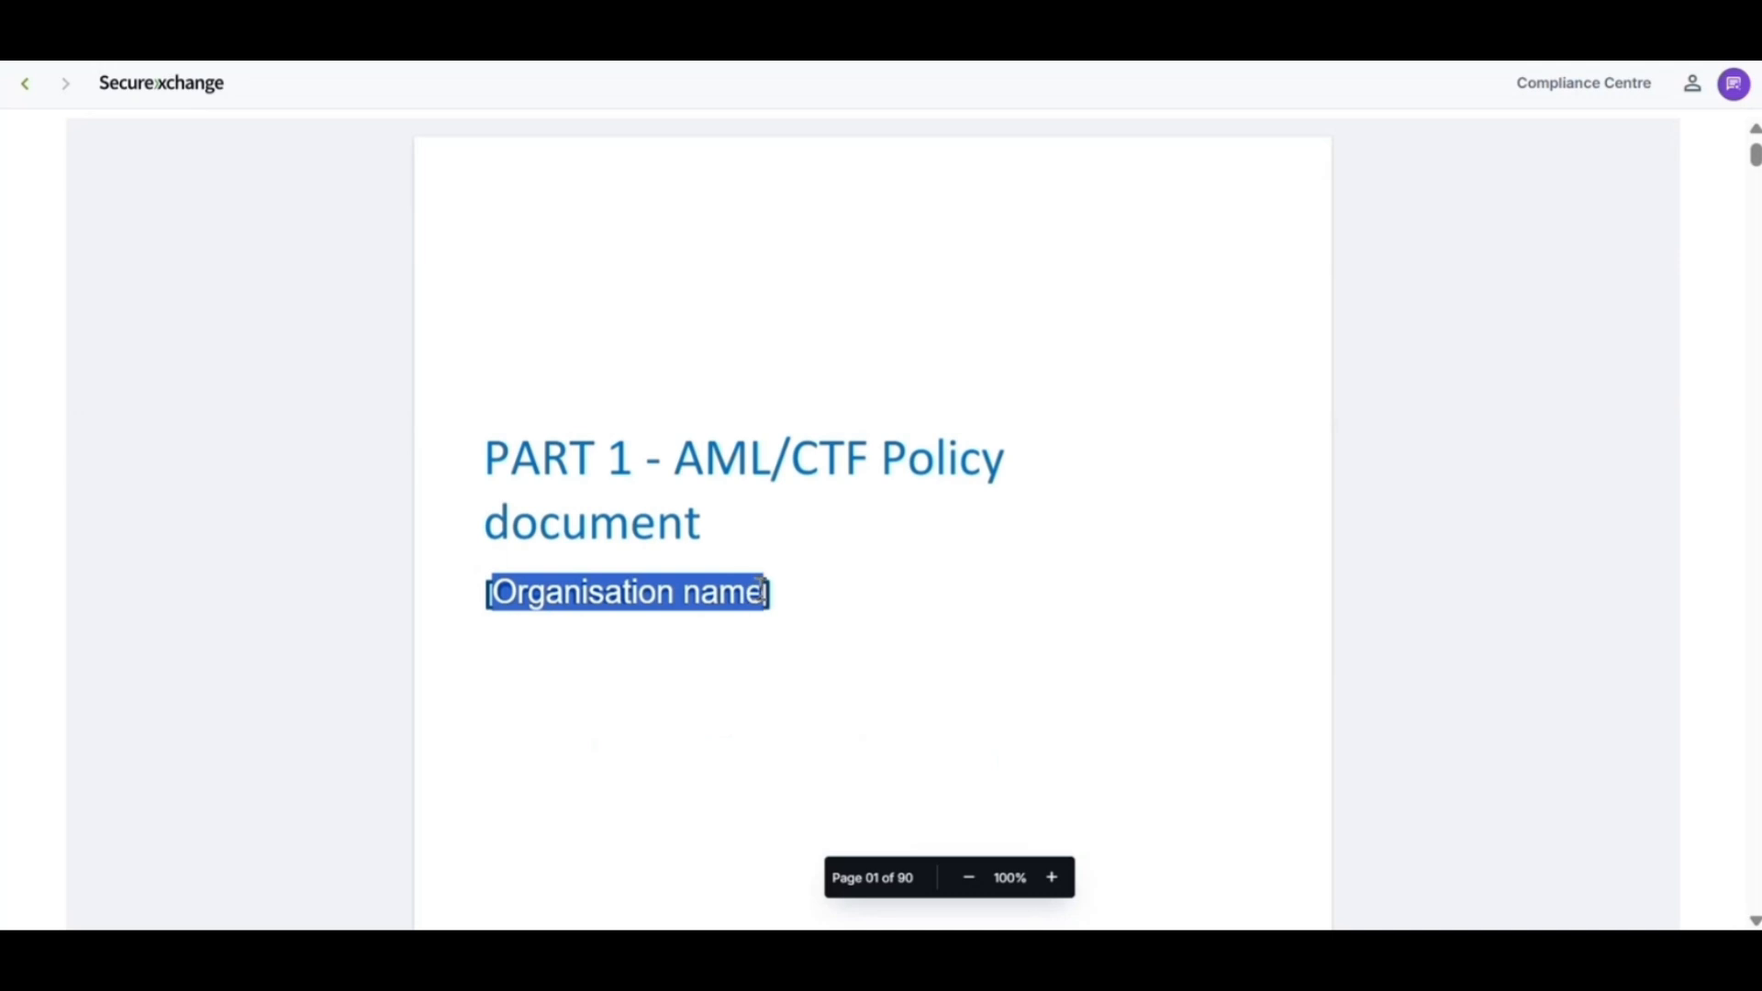
pyautogui.scroll(2, 802, 593)
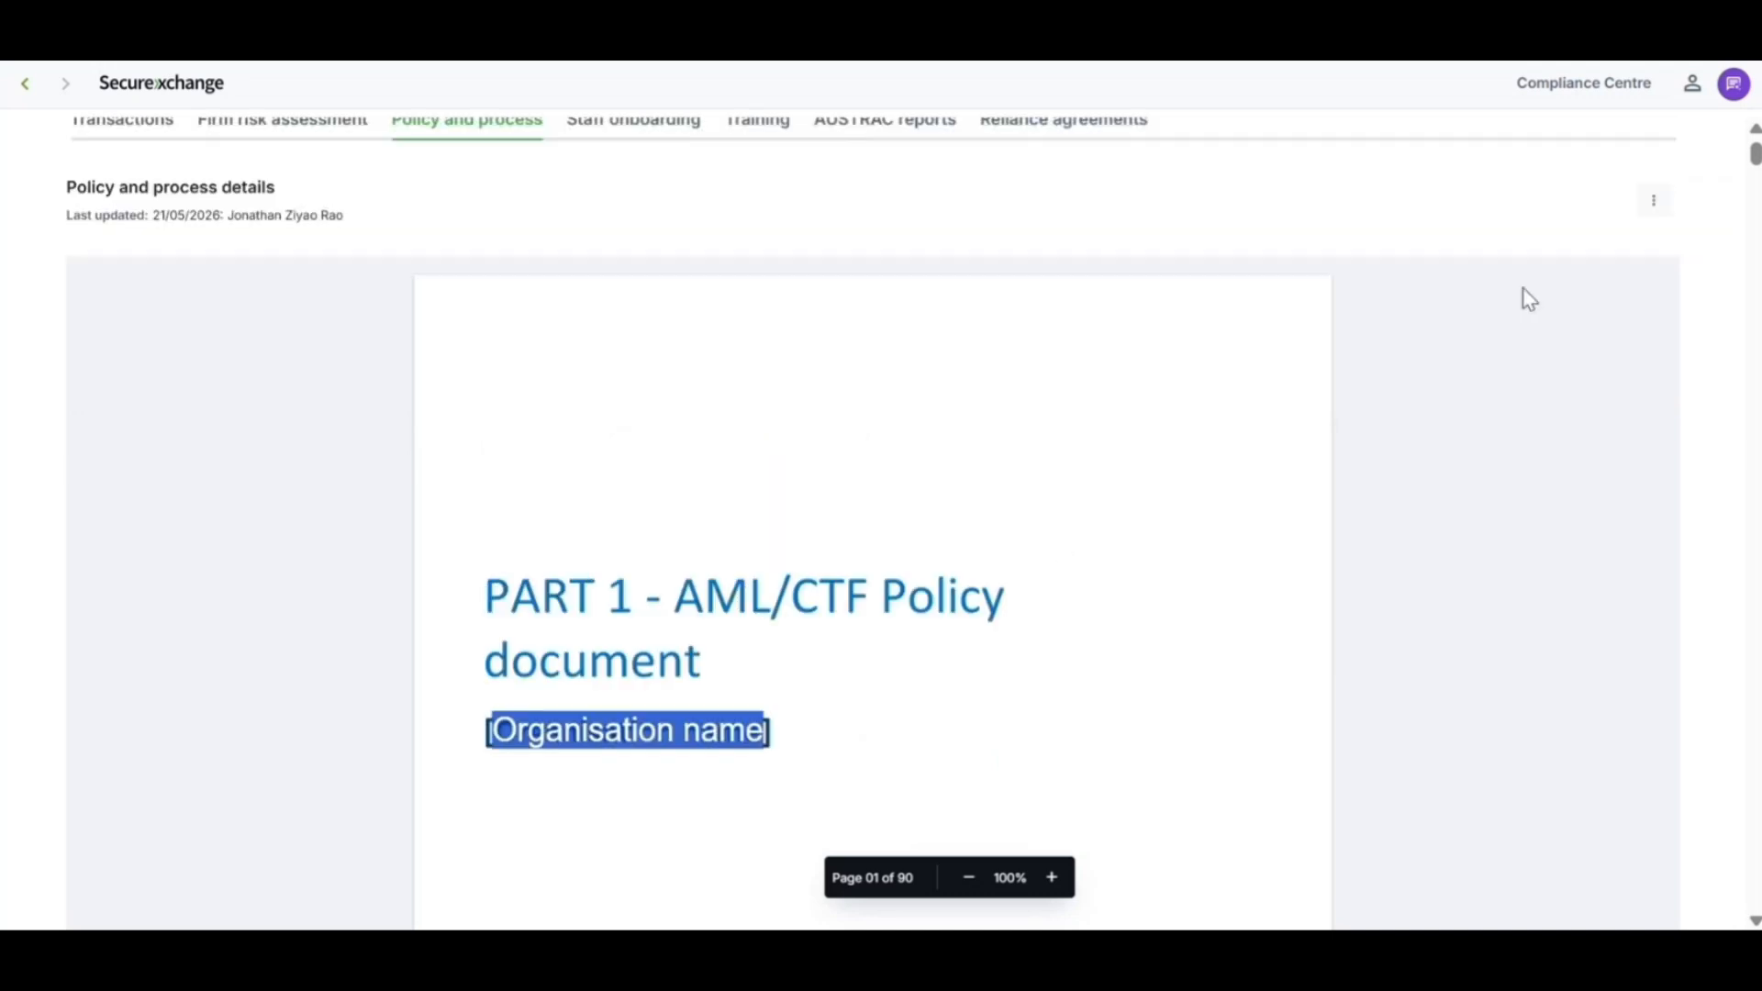
pyautogui.click(1656, 210)
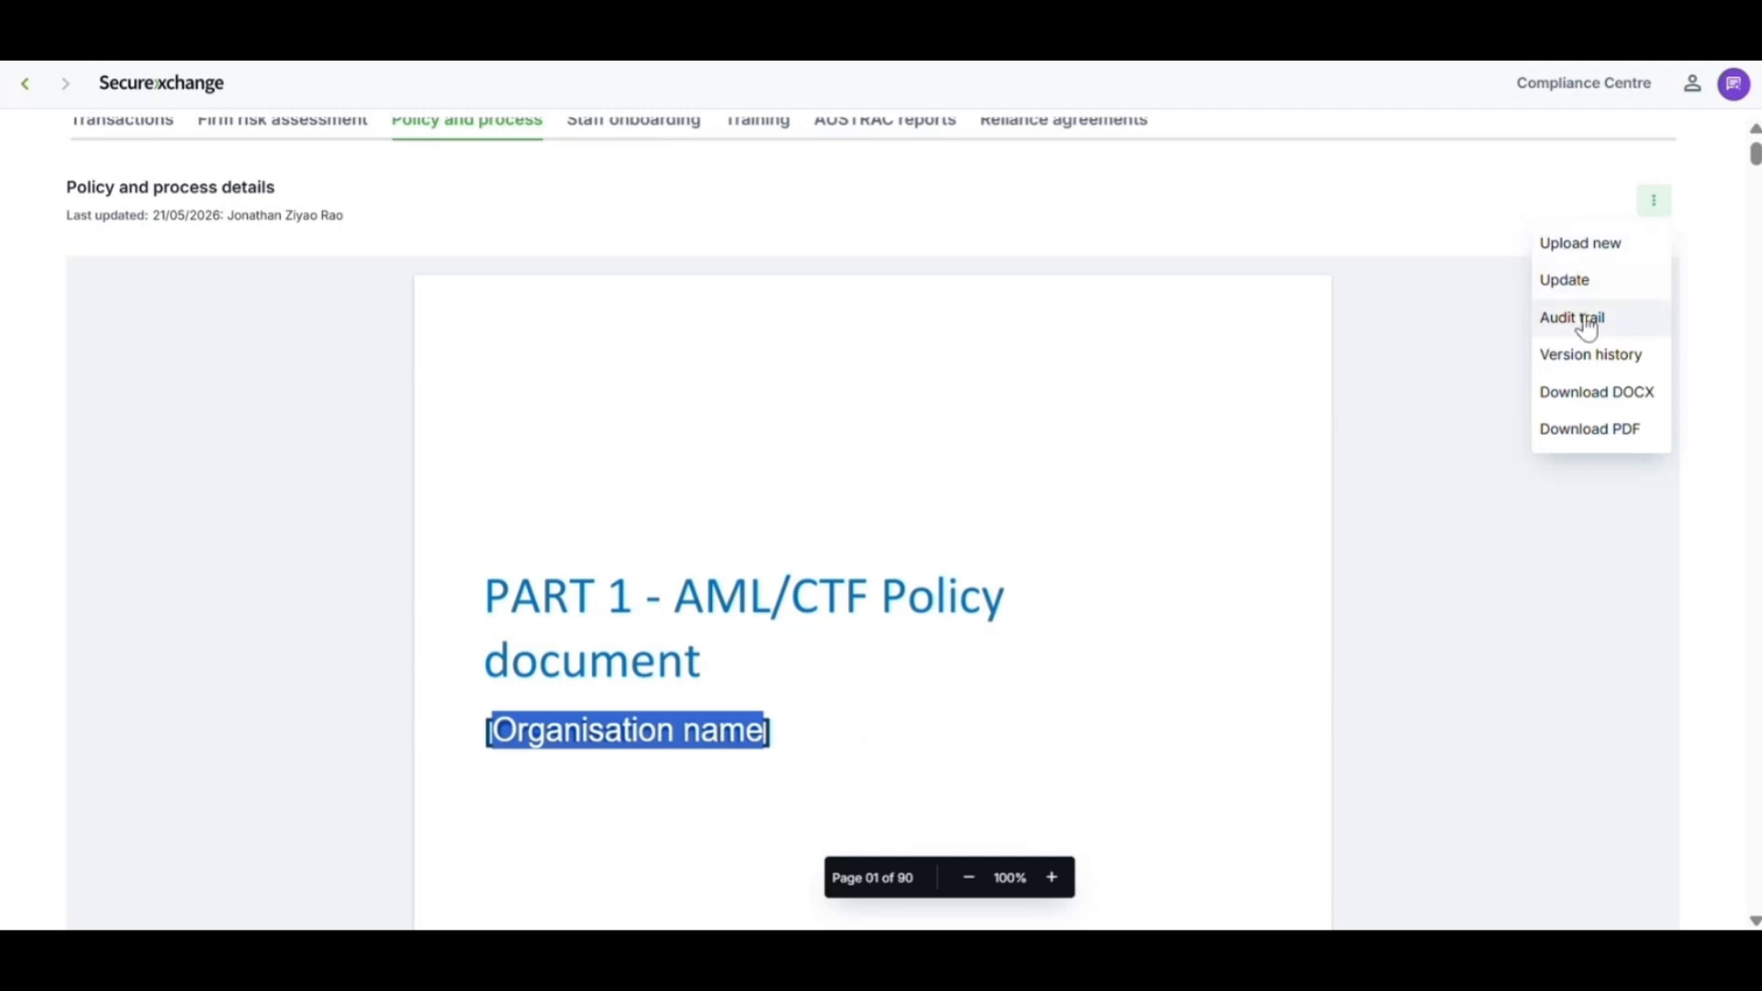
pyautogui.click(1402, 318)
pyautogui.scroll(2, 1404, 319)
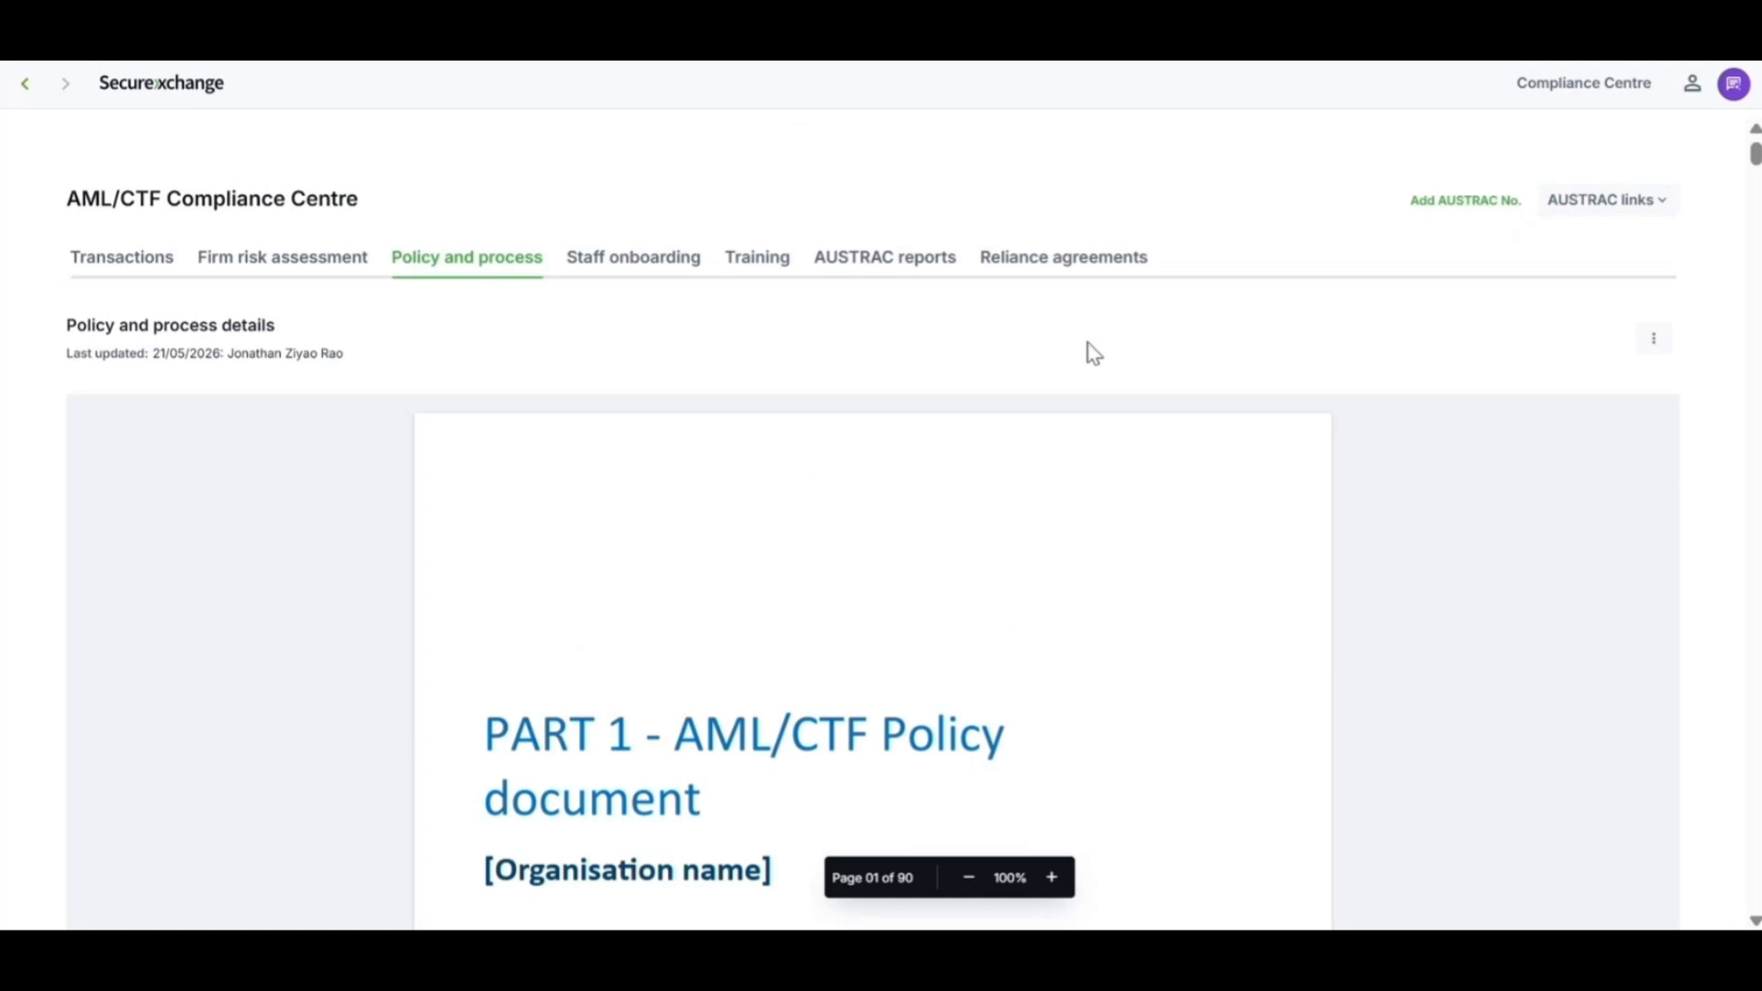
# Go to staff onboarding, skip its guide, and open the onboarding record of the first listed staff member.
pyautogui.click(632, 266)
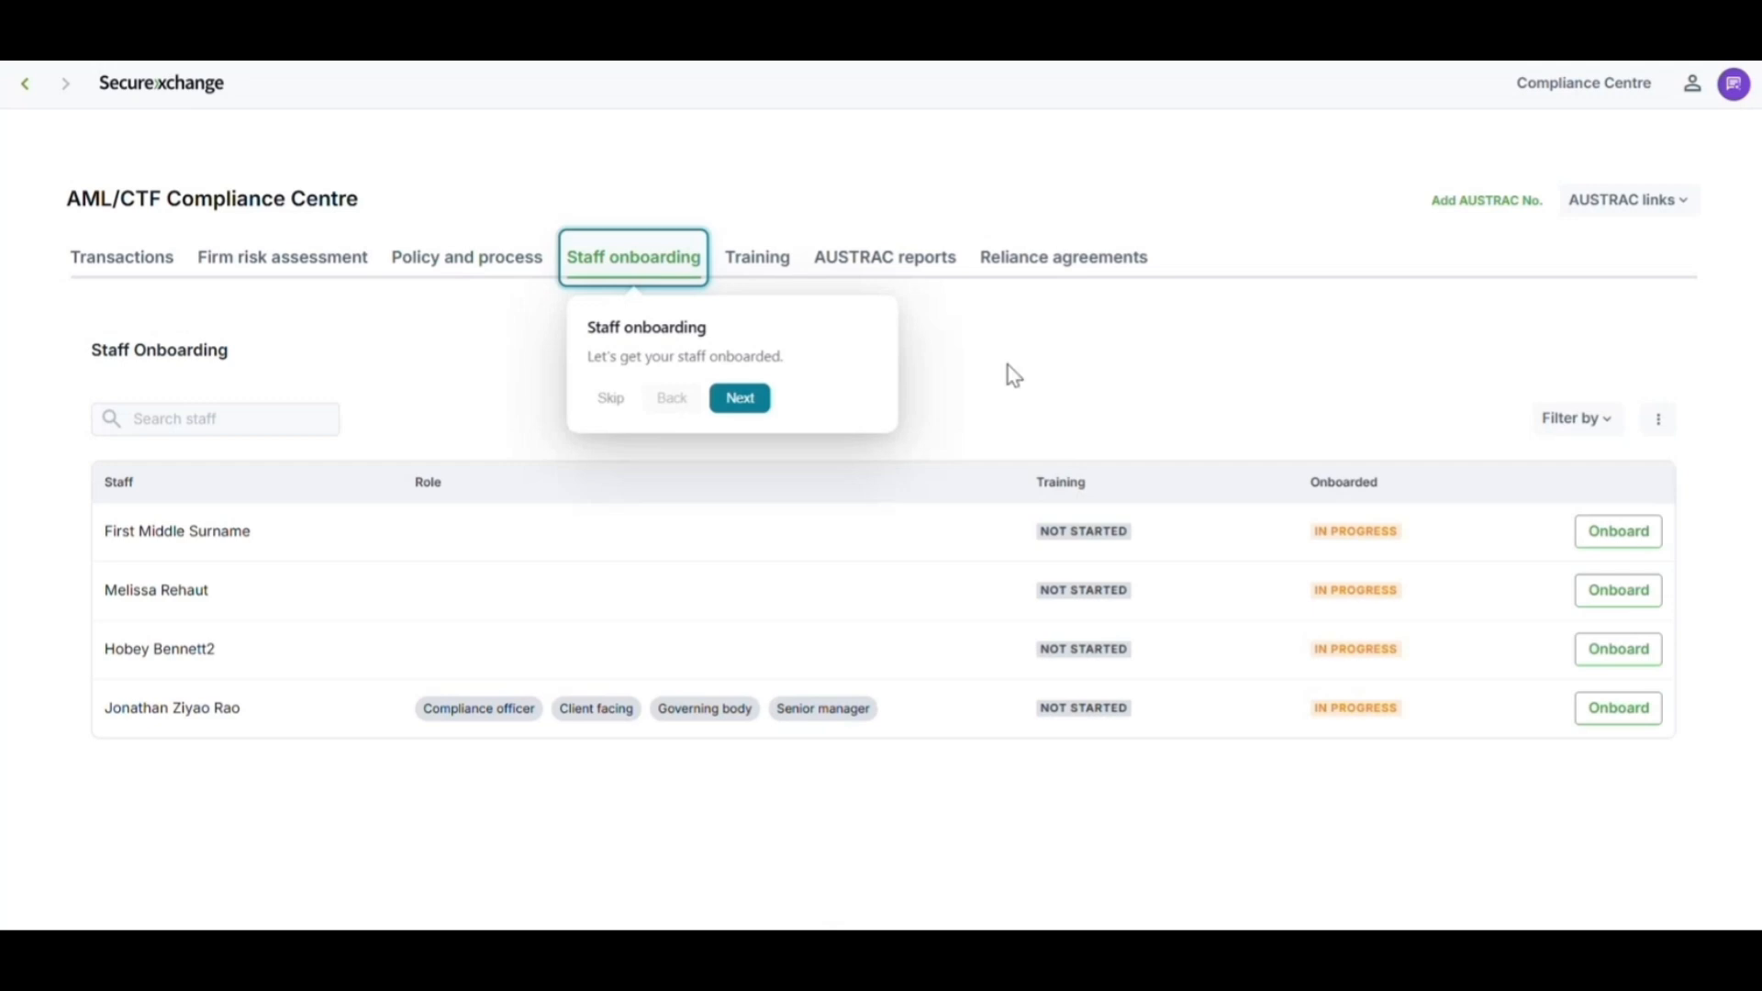
pyautogui.click(612, 400)
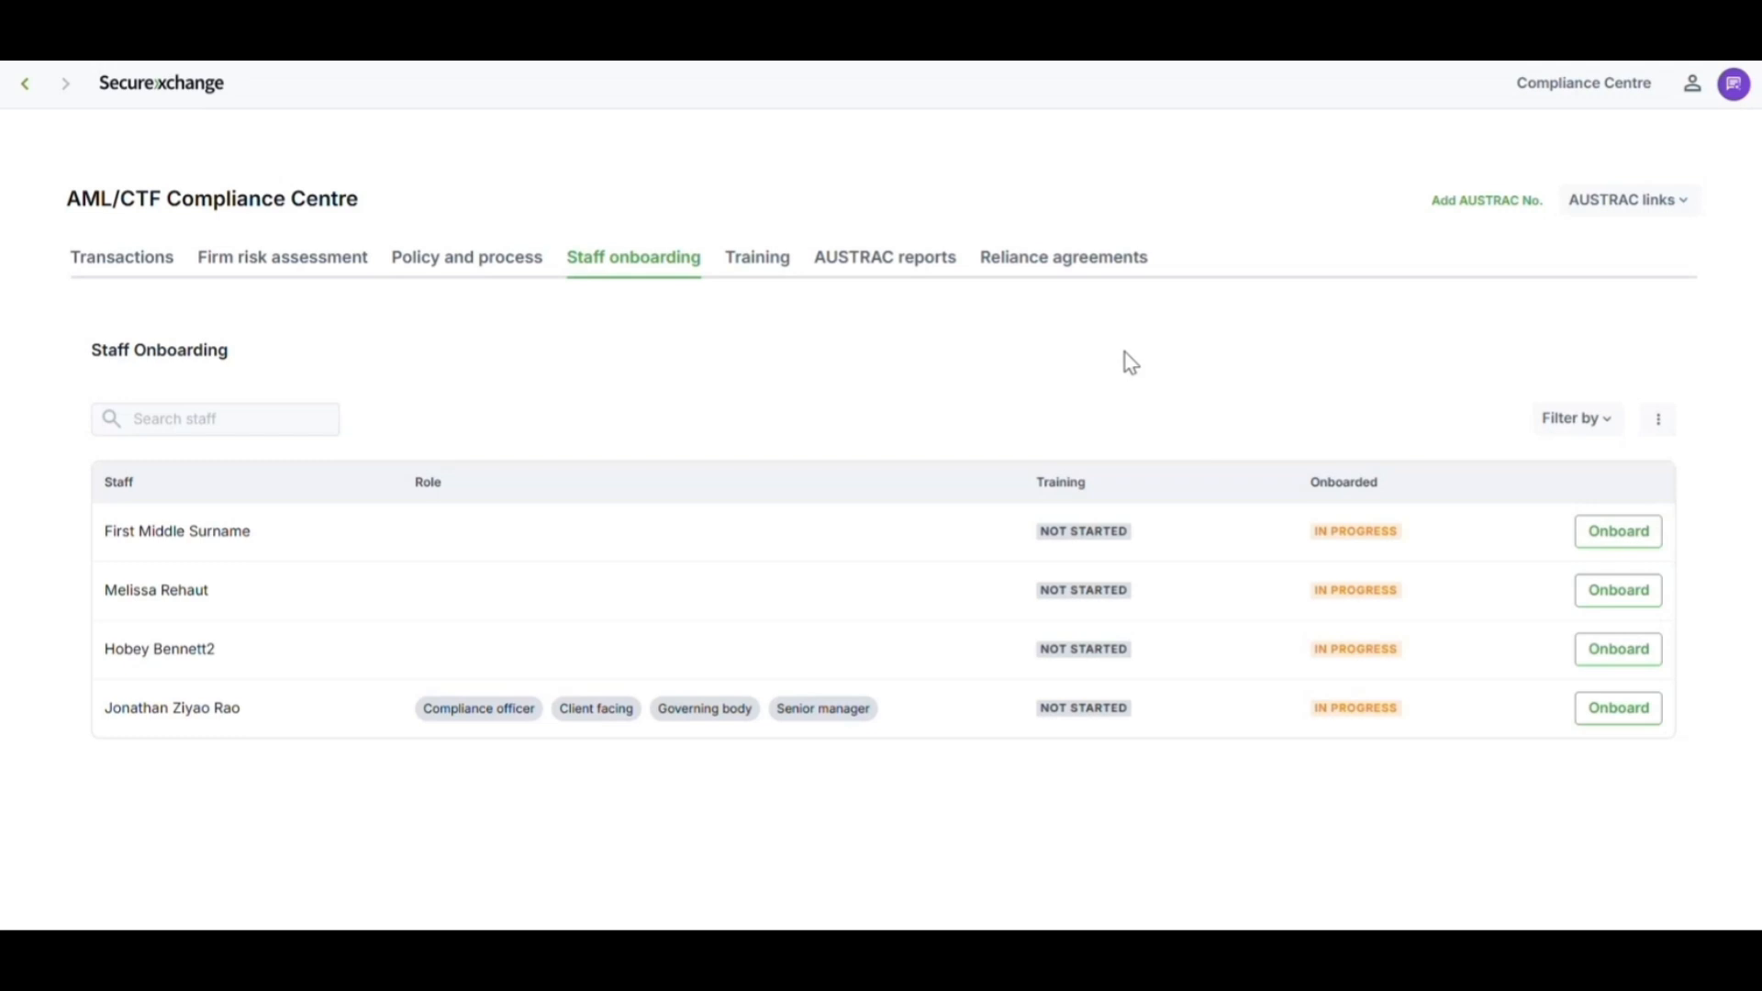
pyautogui.click(1617, 543)
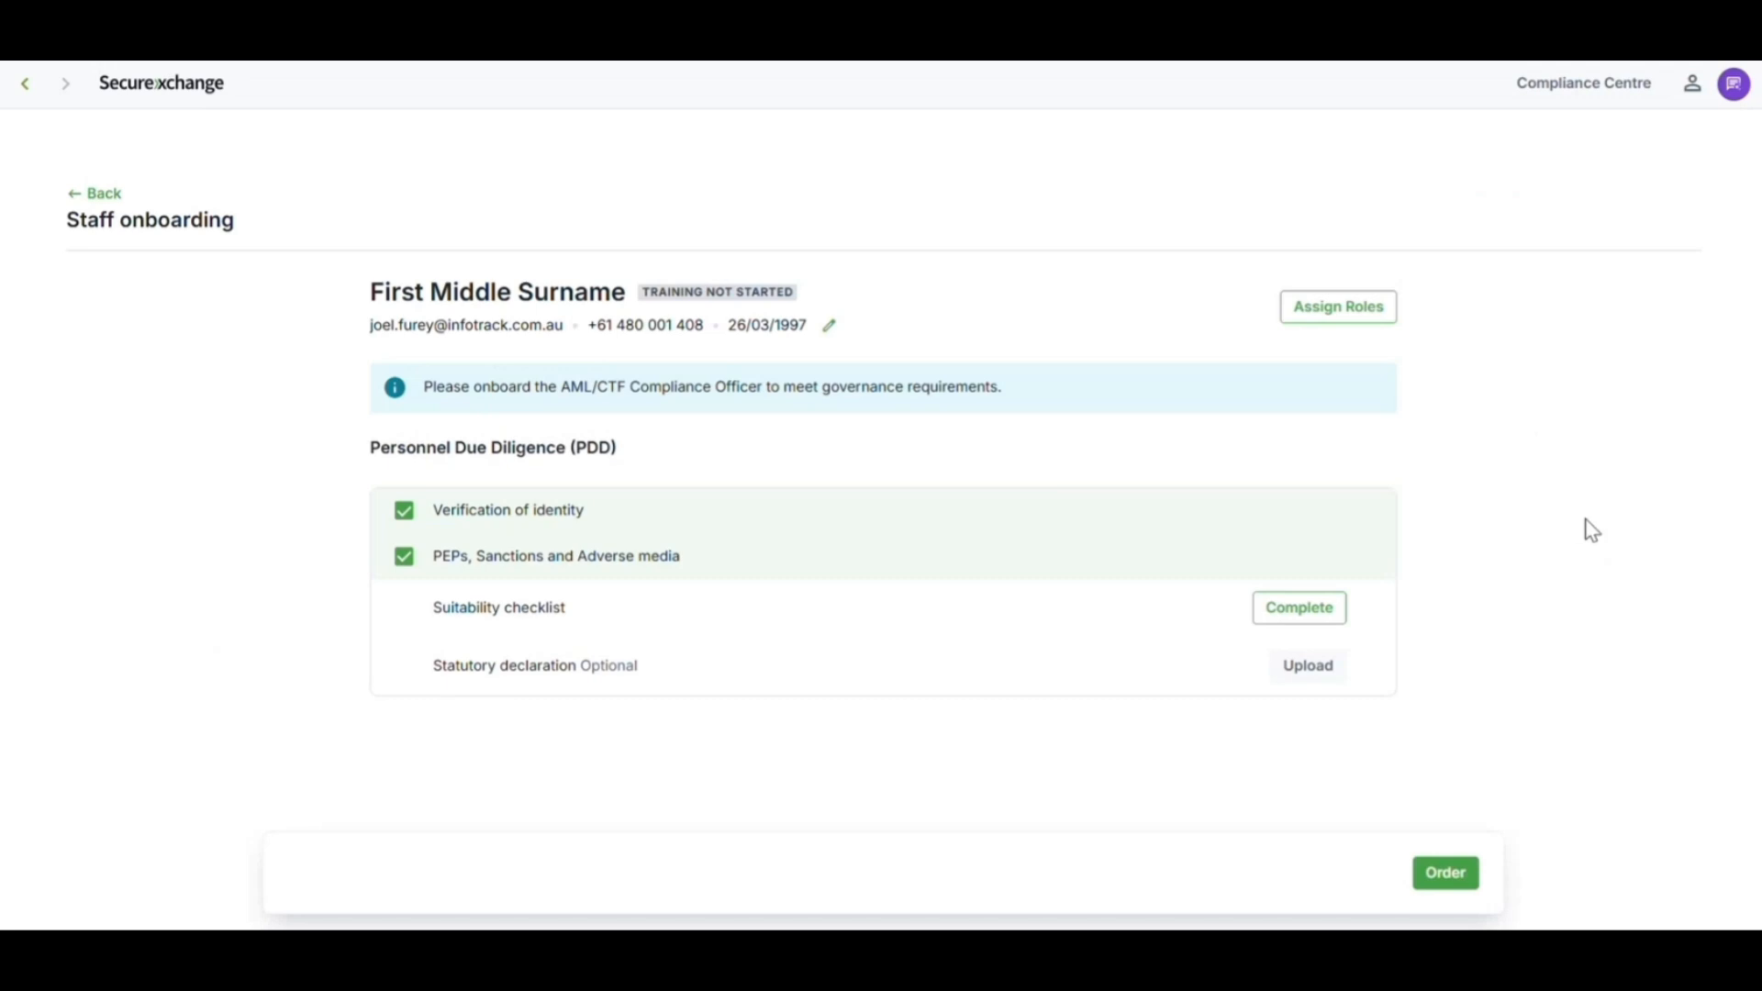
# Try the Governing body, Senior manager and Compliance officer roles for the staff member, but assign only Client-facing personnel.
pyautogui.click(1347, 323)
pyautogui.click(800, 350)
pyautogui.click(775, 459)
pyautogui.click(769, 585)
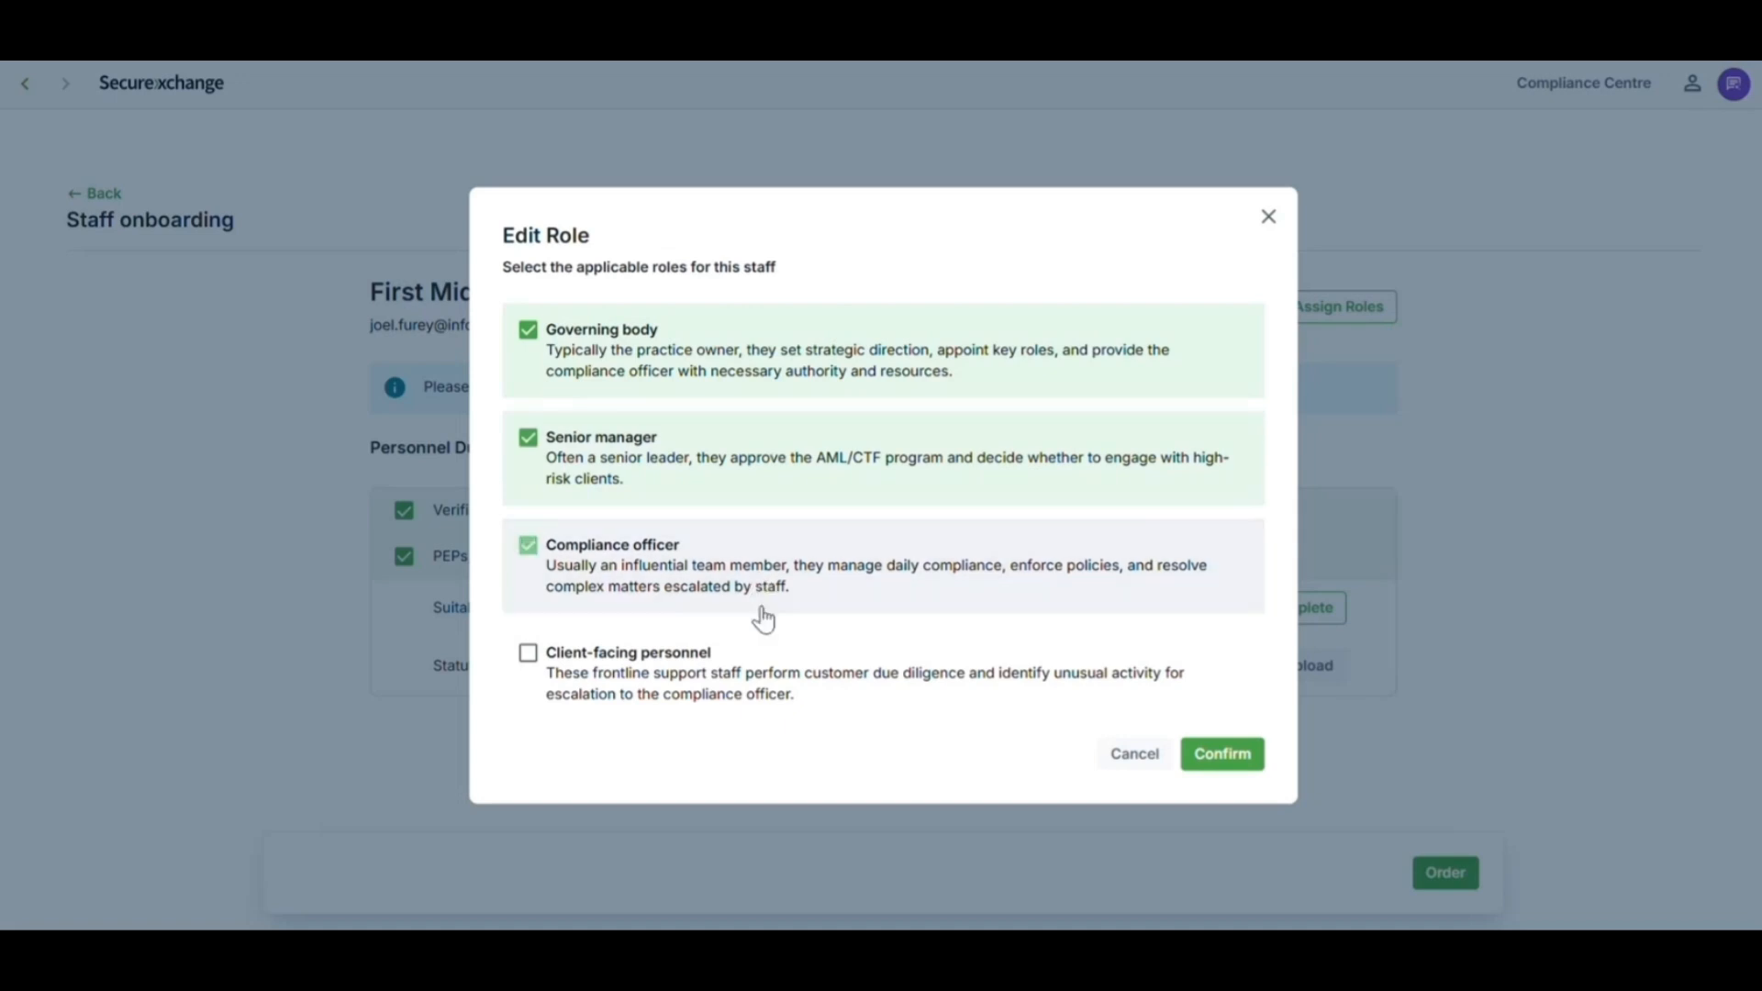
pyautogui.click(738, 598)
pyautogui.click(712, 460)
pyautogui.click(714, 359)
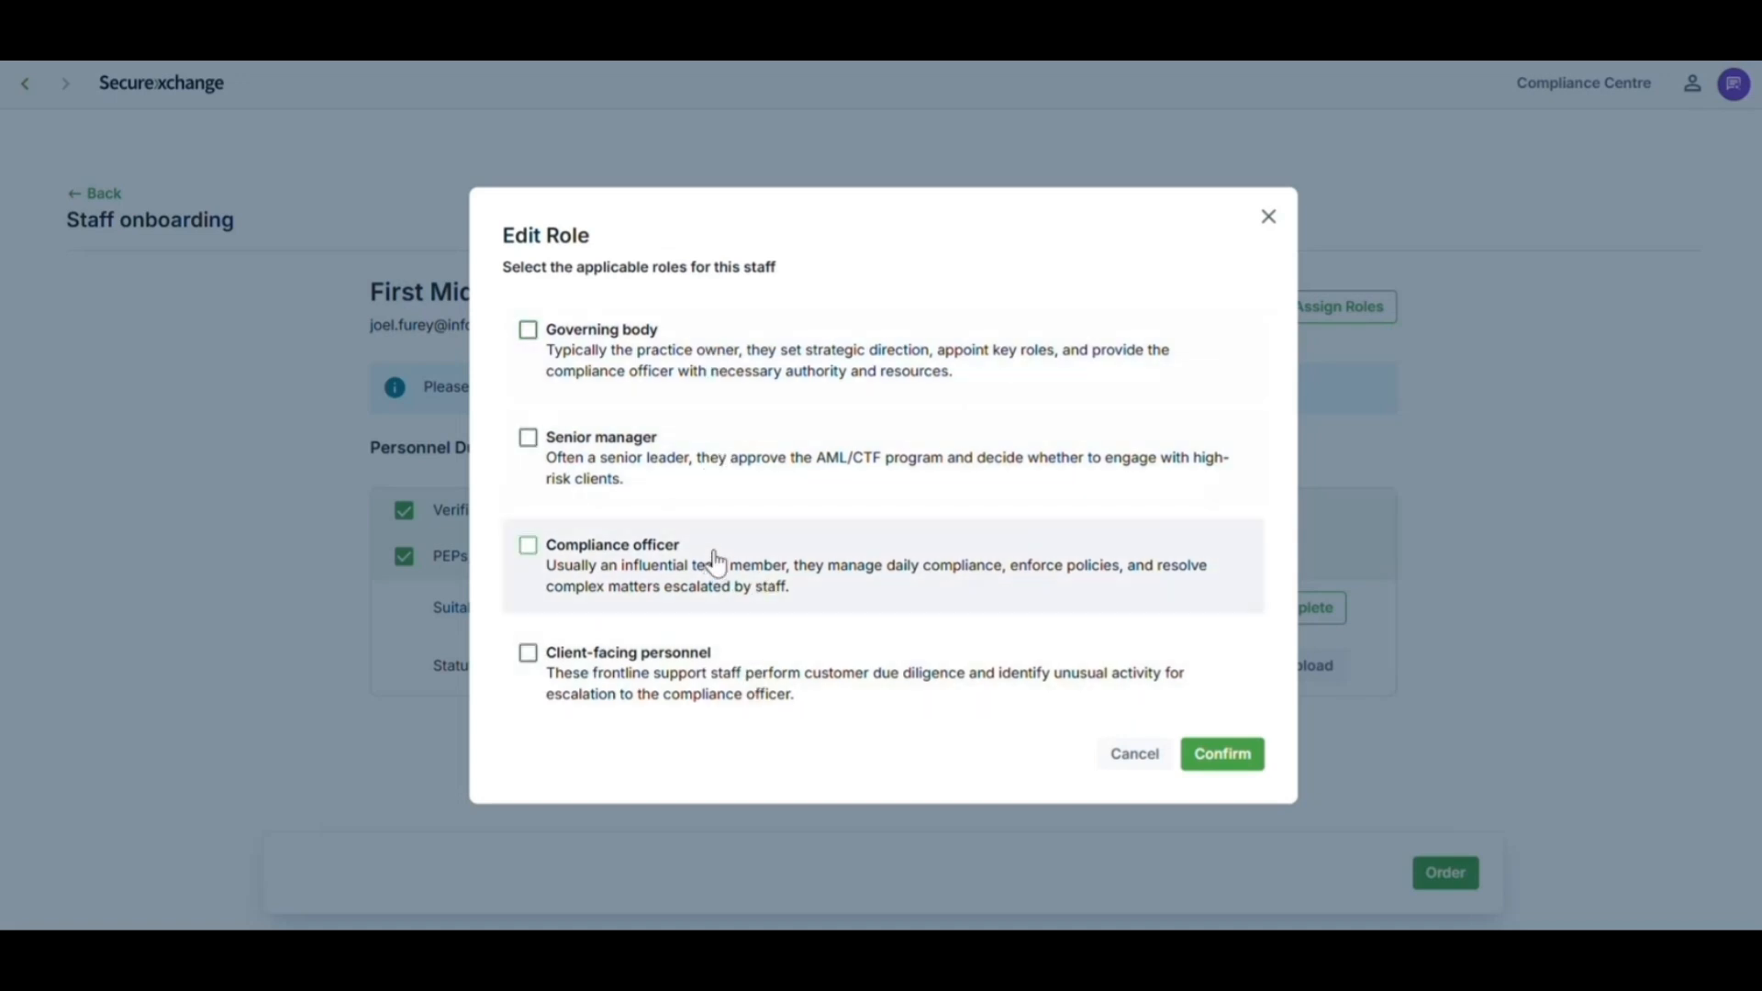
pyautogui.click(720, 672)
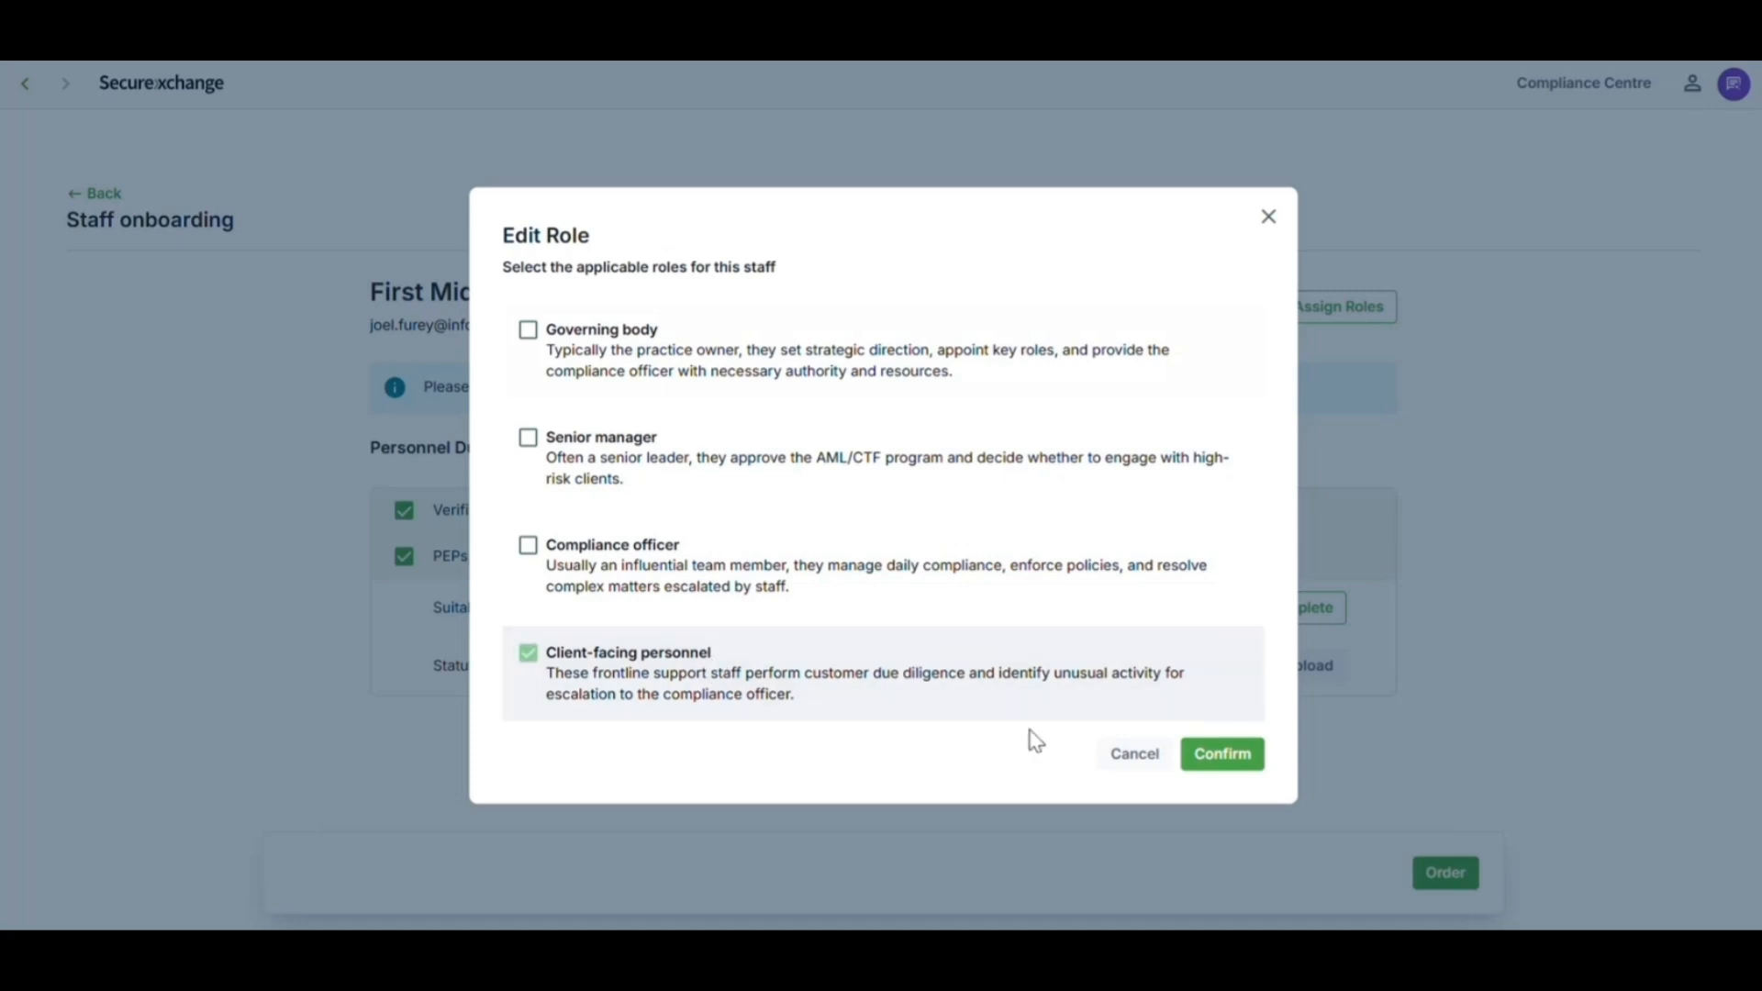
pyautogui.click(1216, 761)
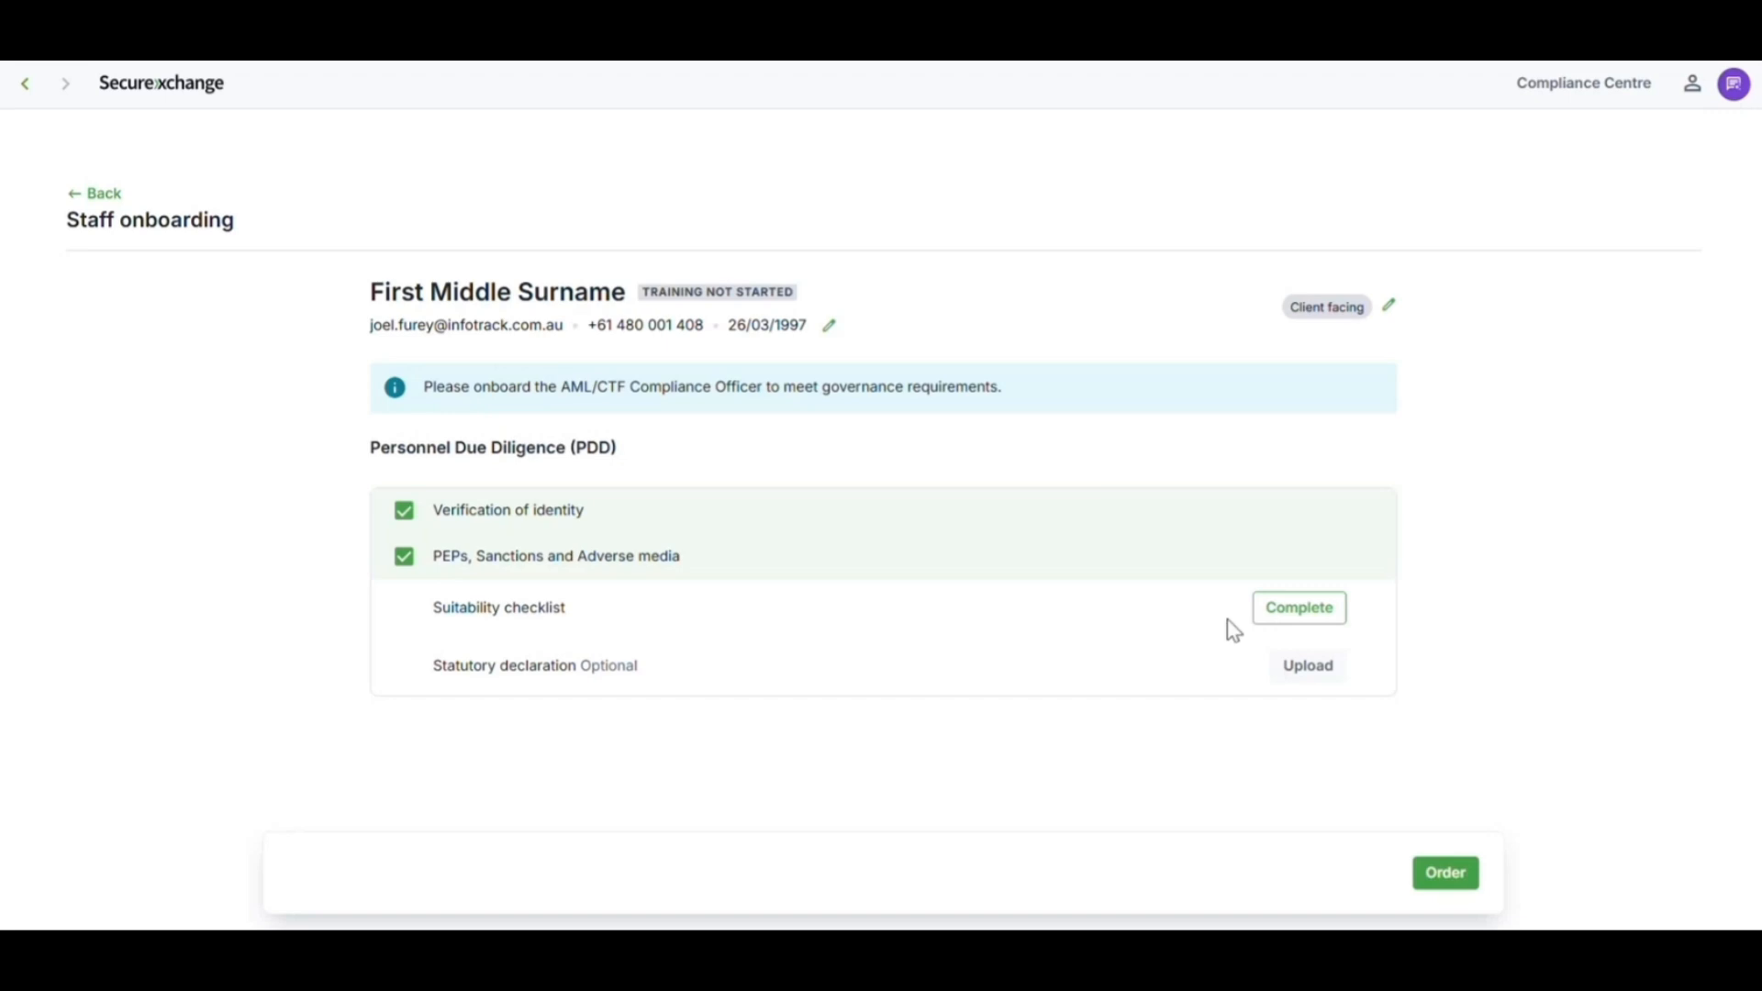
# View the suitability checklist without filling it in, and change the staff member's role from Client-facing personnel to Compliance officer.
pyautogui.click(1287, 628)
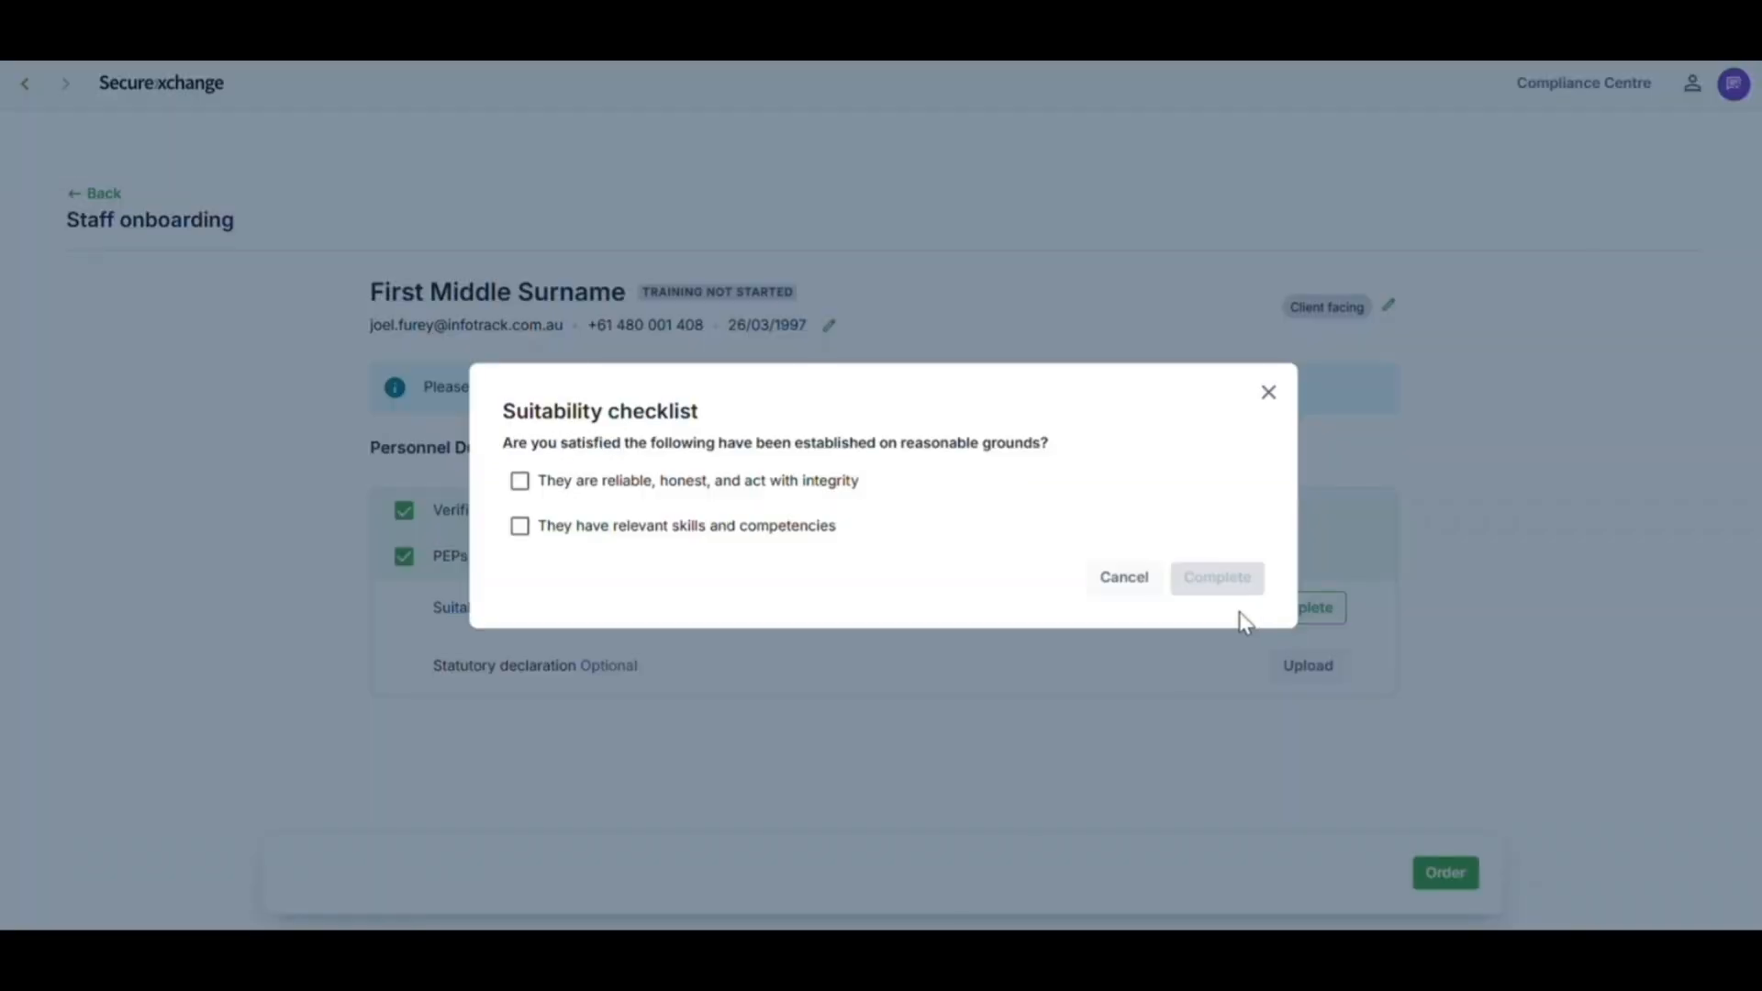
pyautogui.click(1267, 394)
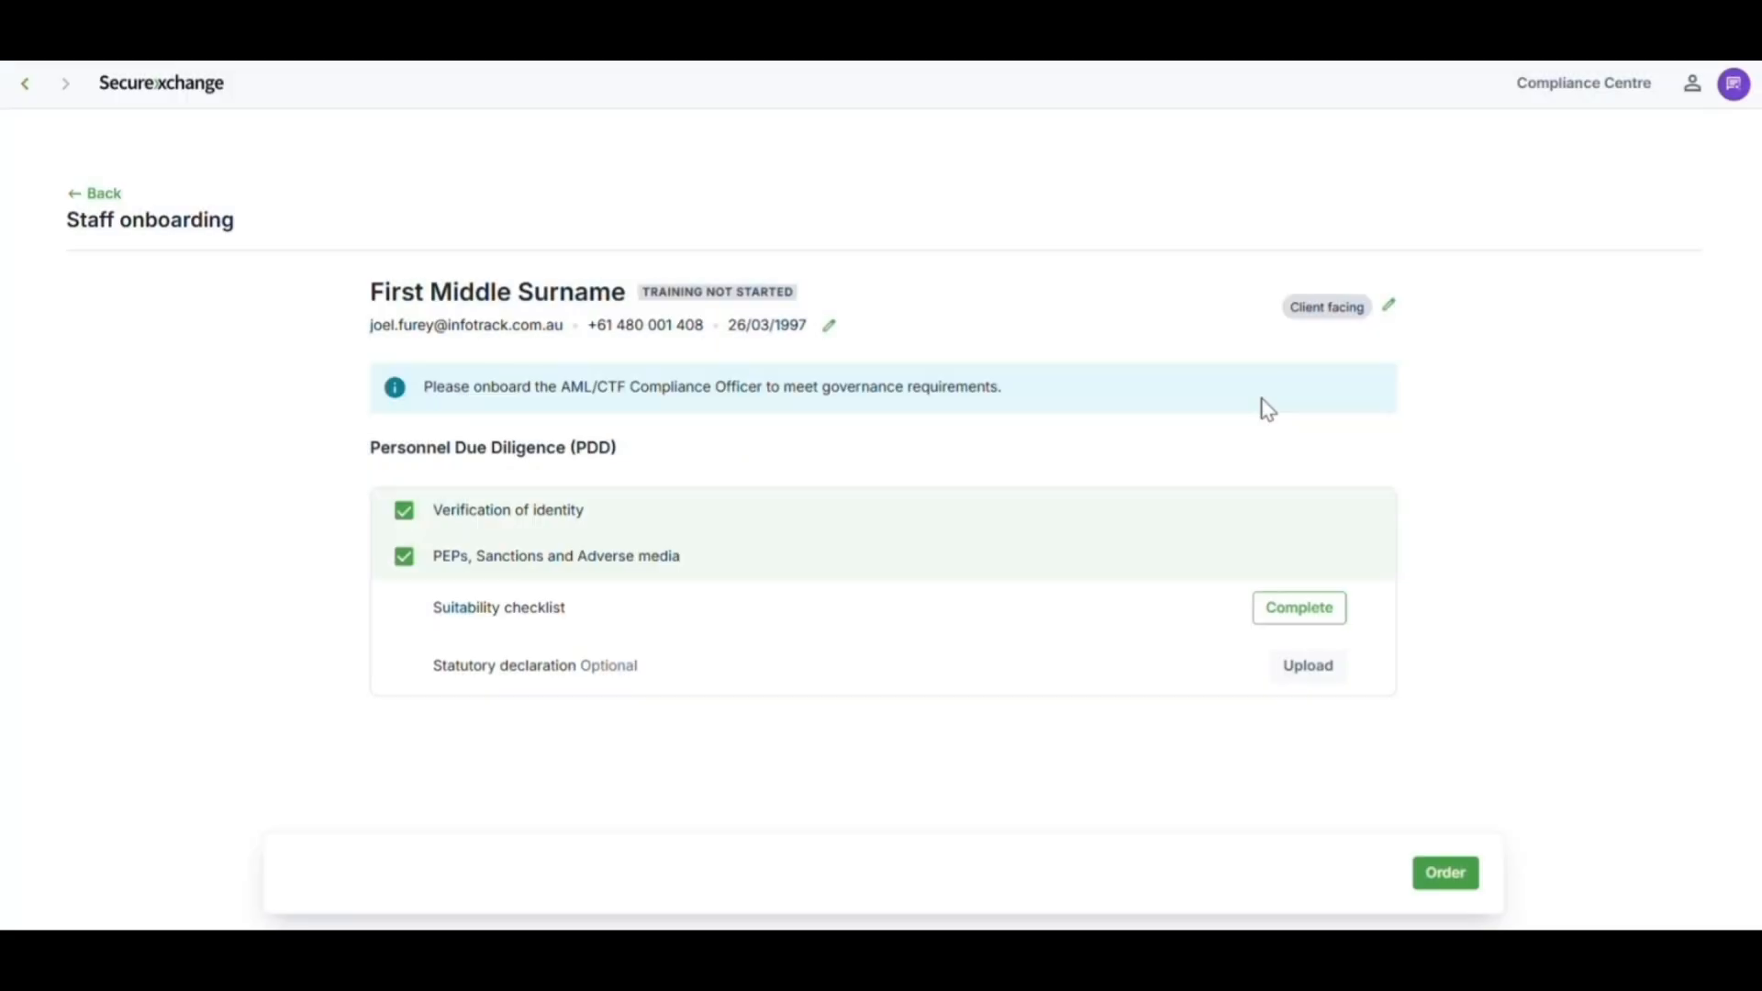
pyautogui.click(1387, 307)
pyautogui.click(721, 686)
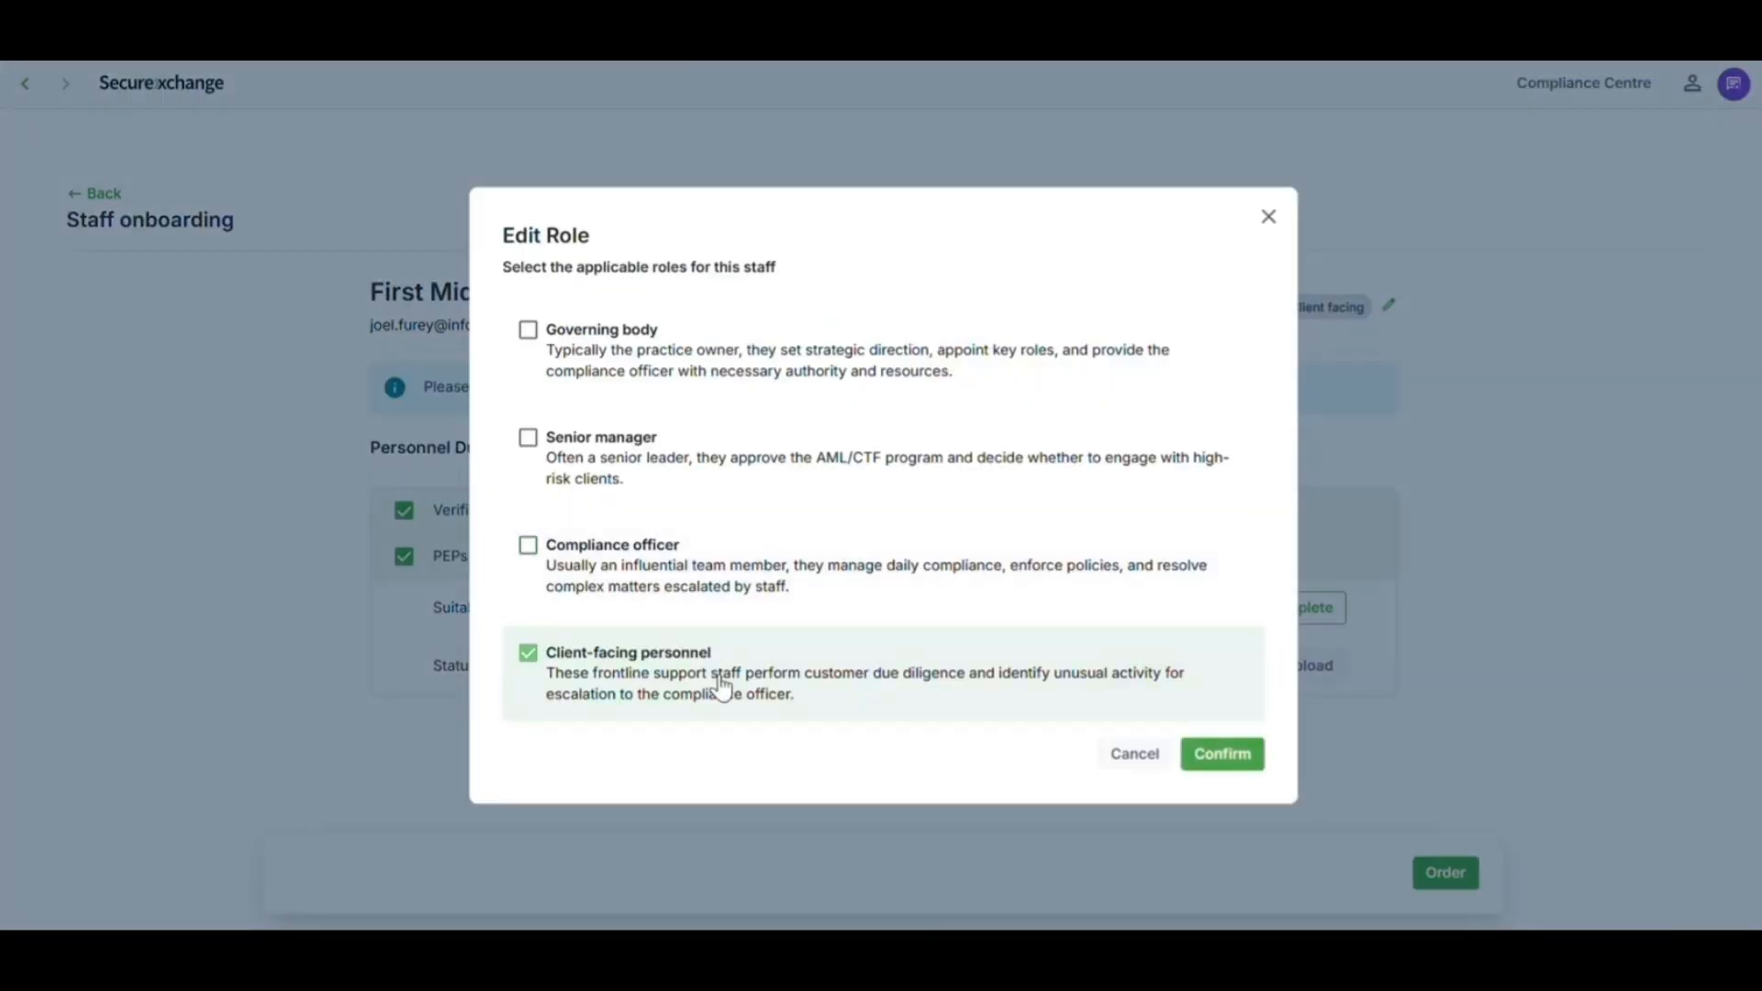
pyautogui.click(668, 578)
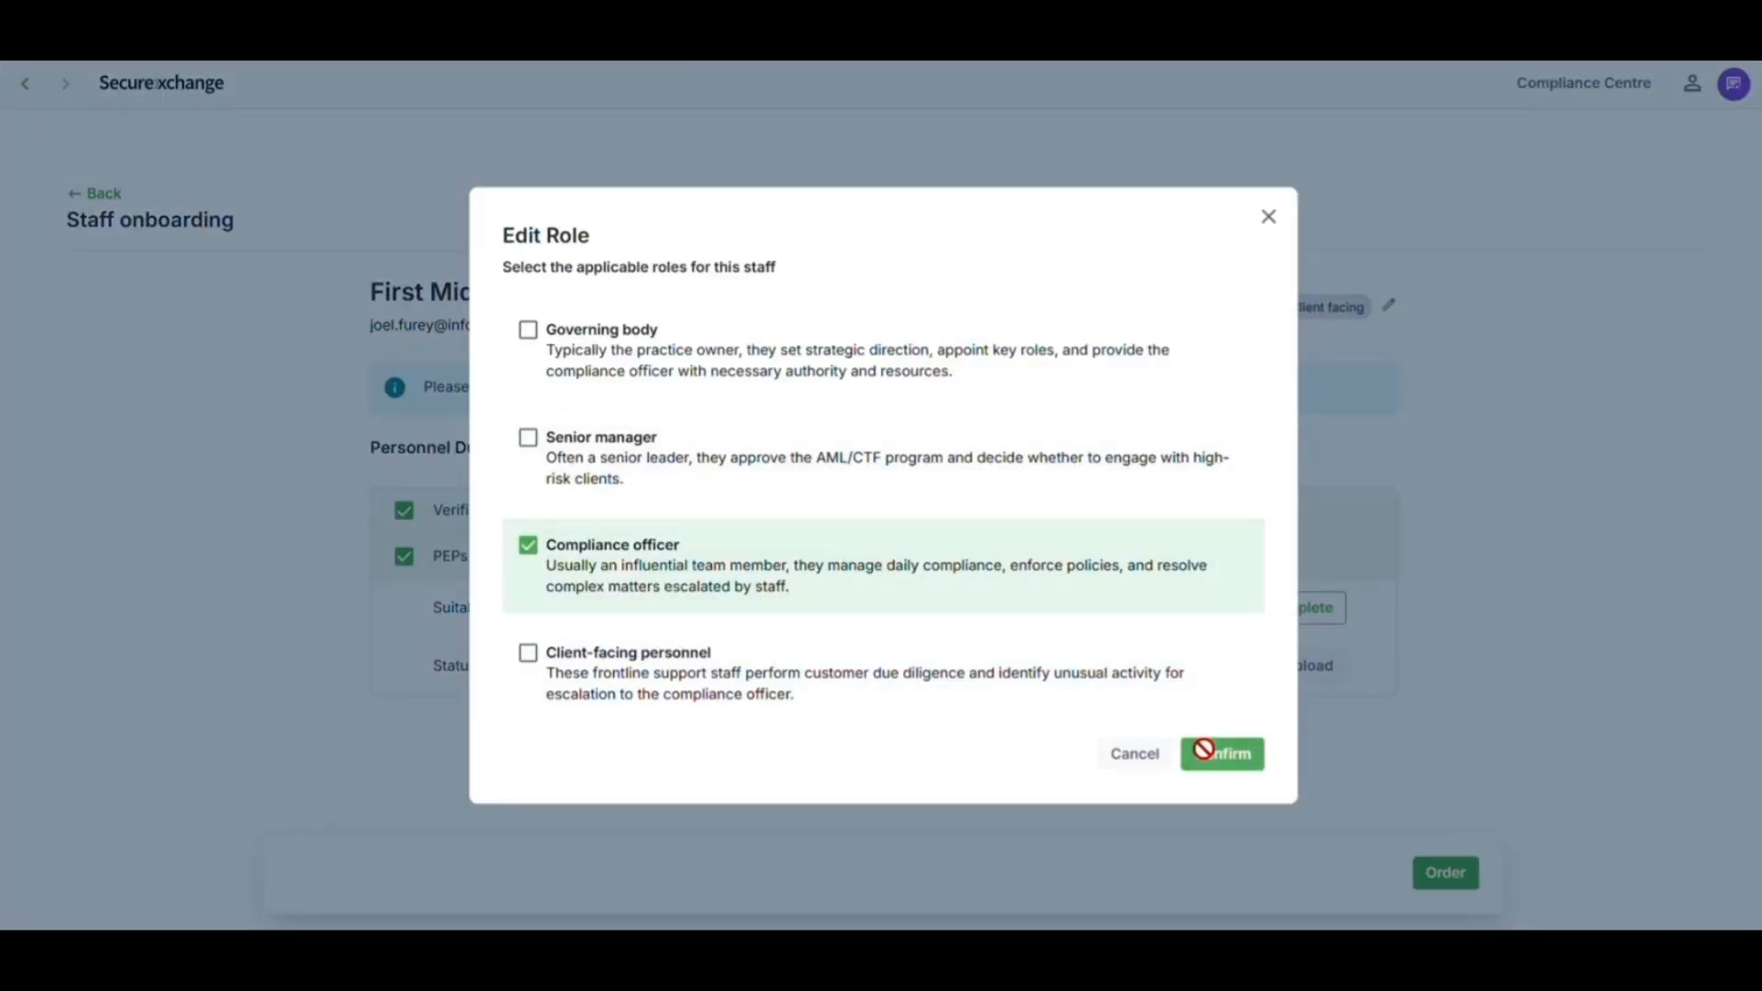
pyautogui.click(1210, 750)
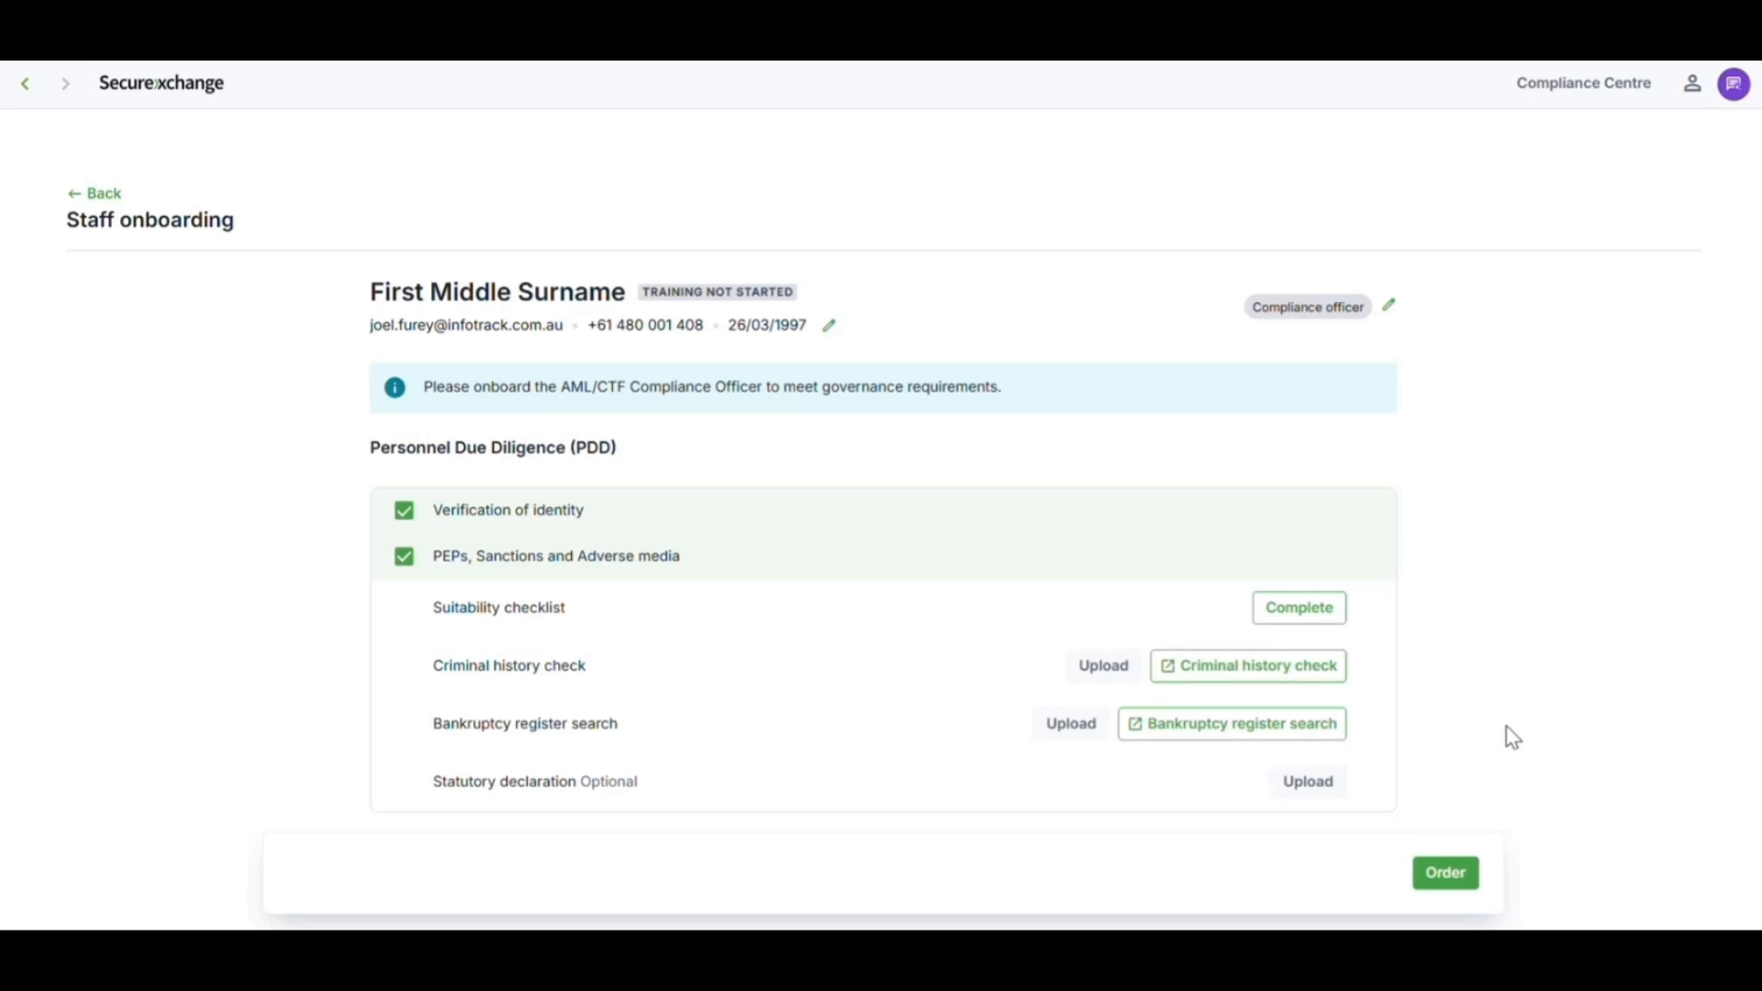
pyautogui.click(96, 195)
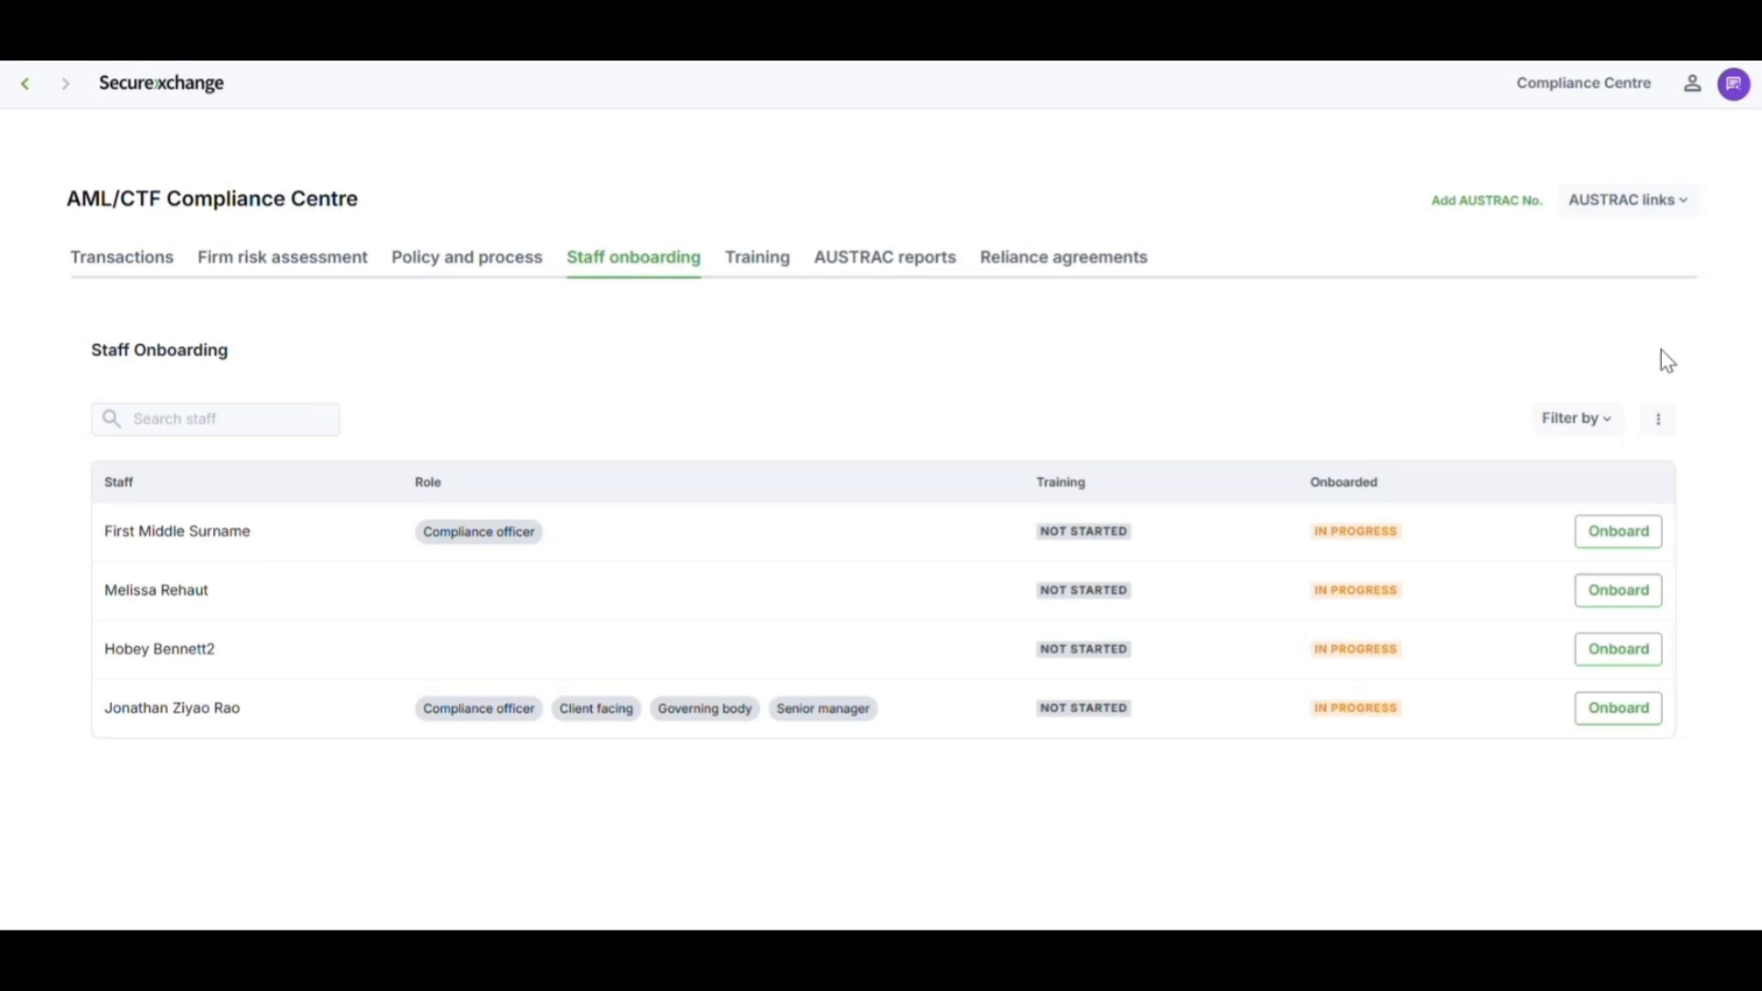
# Review the form for creating a new user in the user management settings without filling it in, and return to the Compliance Centre.
pyautogui.click(1691, 90)
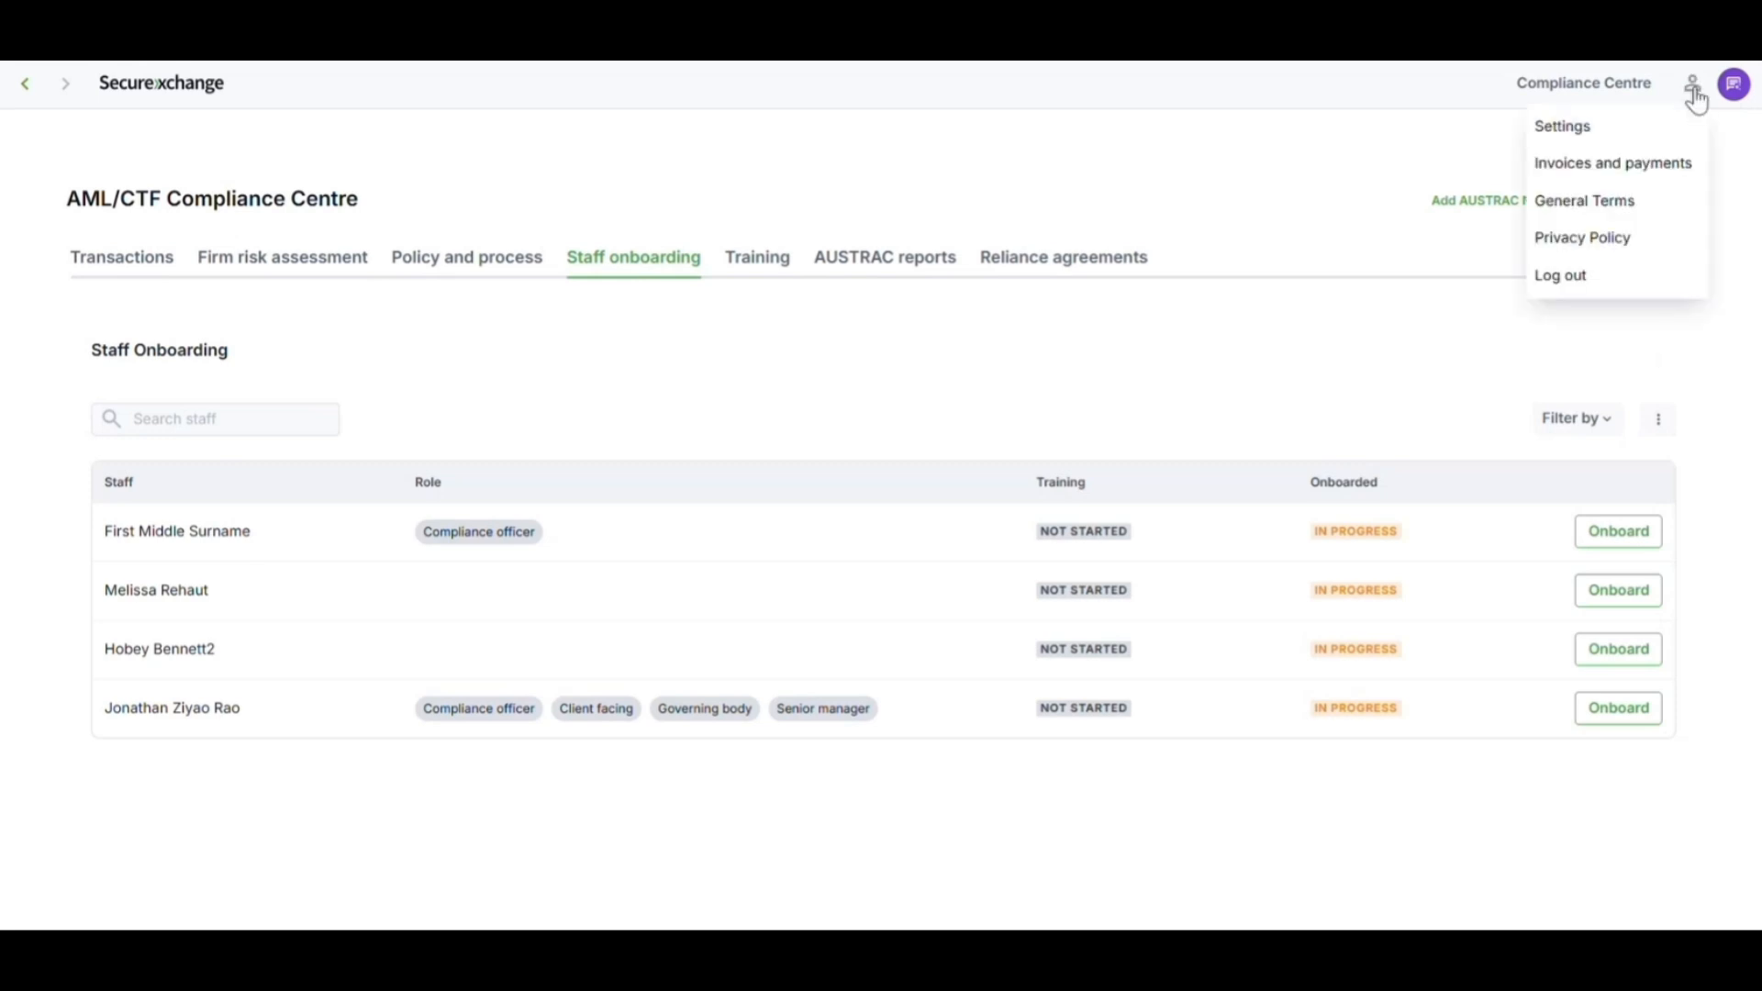
pyautogui.click(1603, 144)
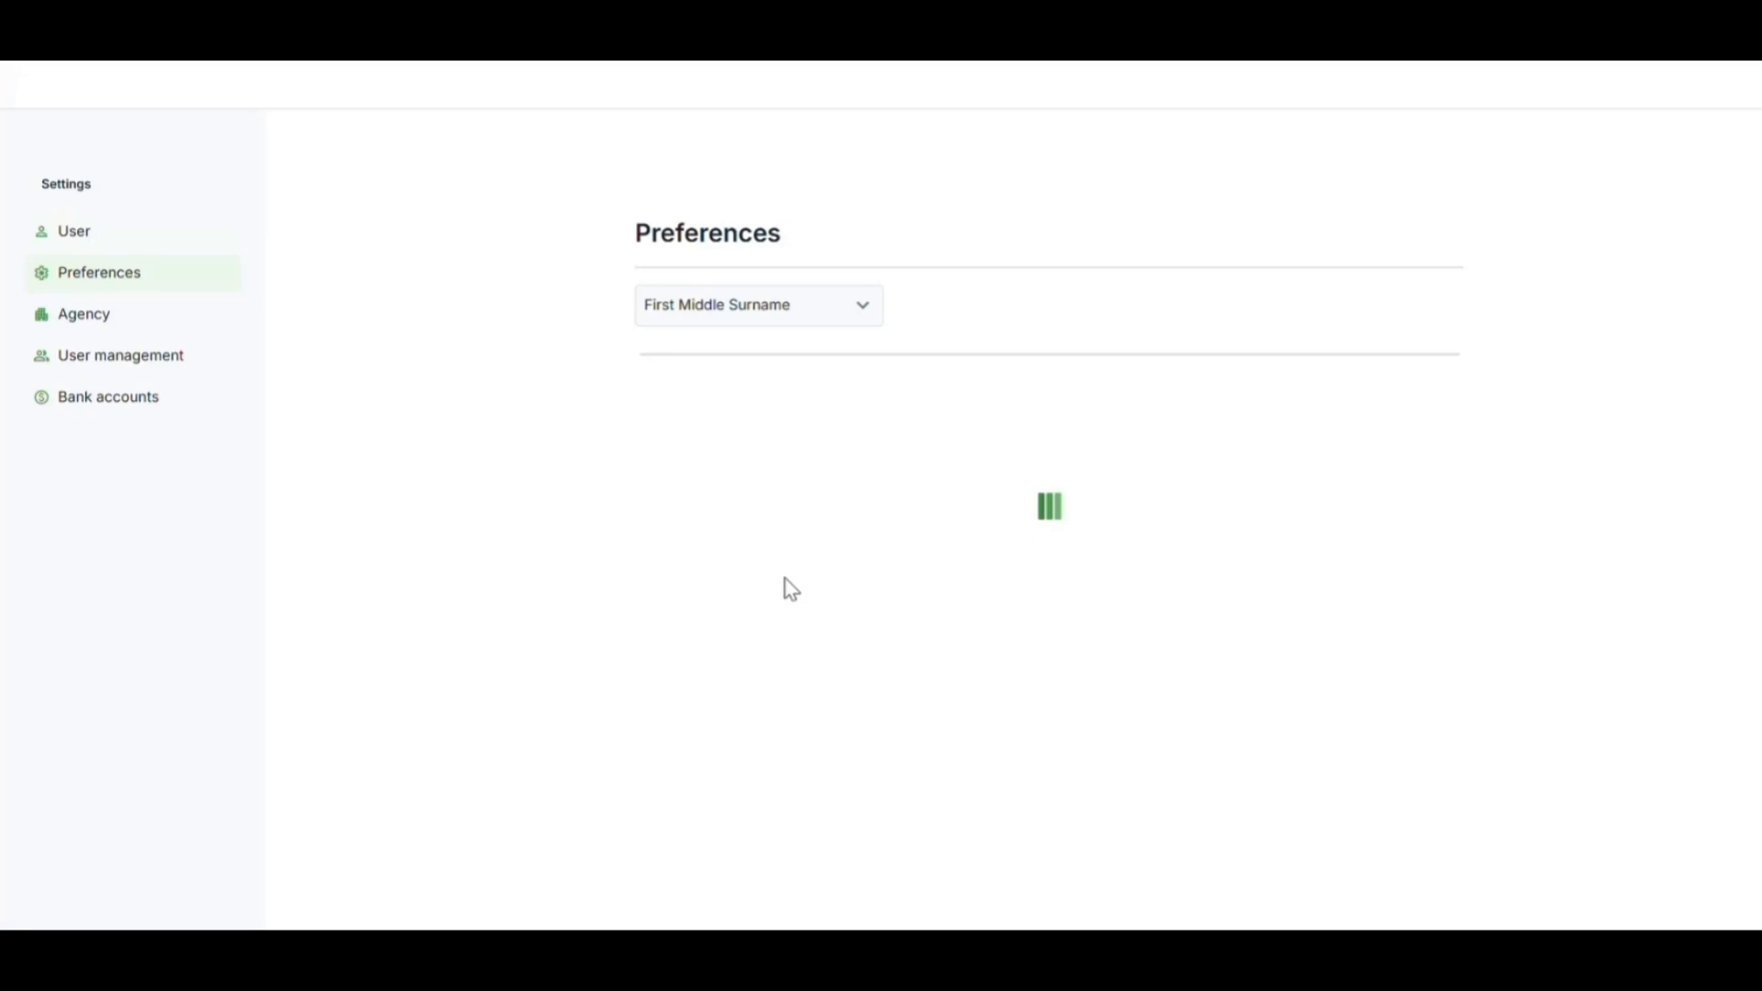
pyautogui.click(184, 371)
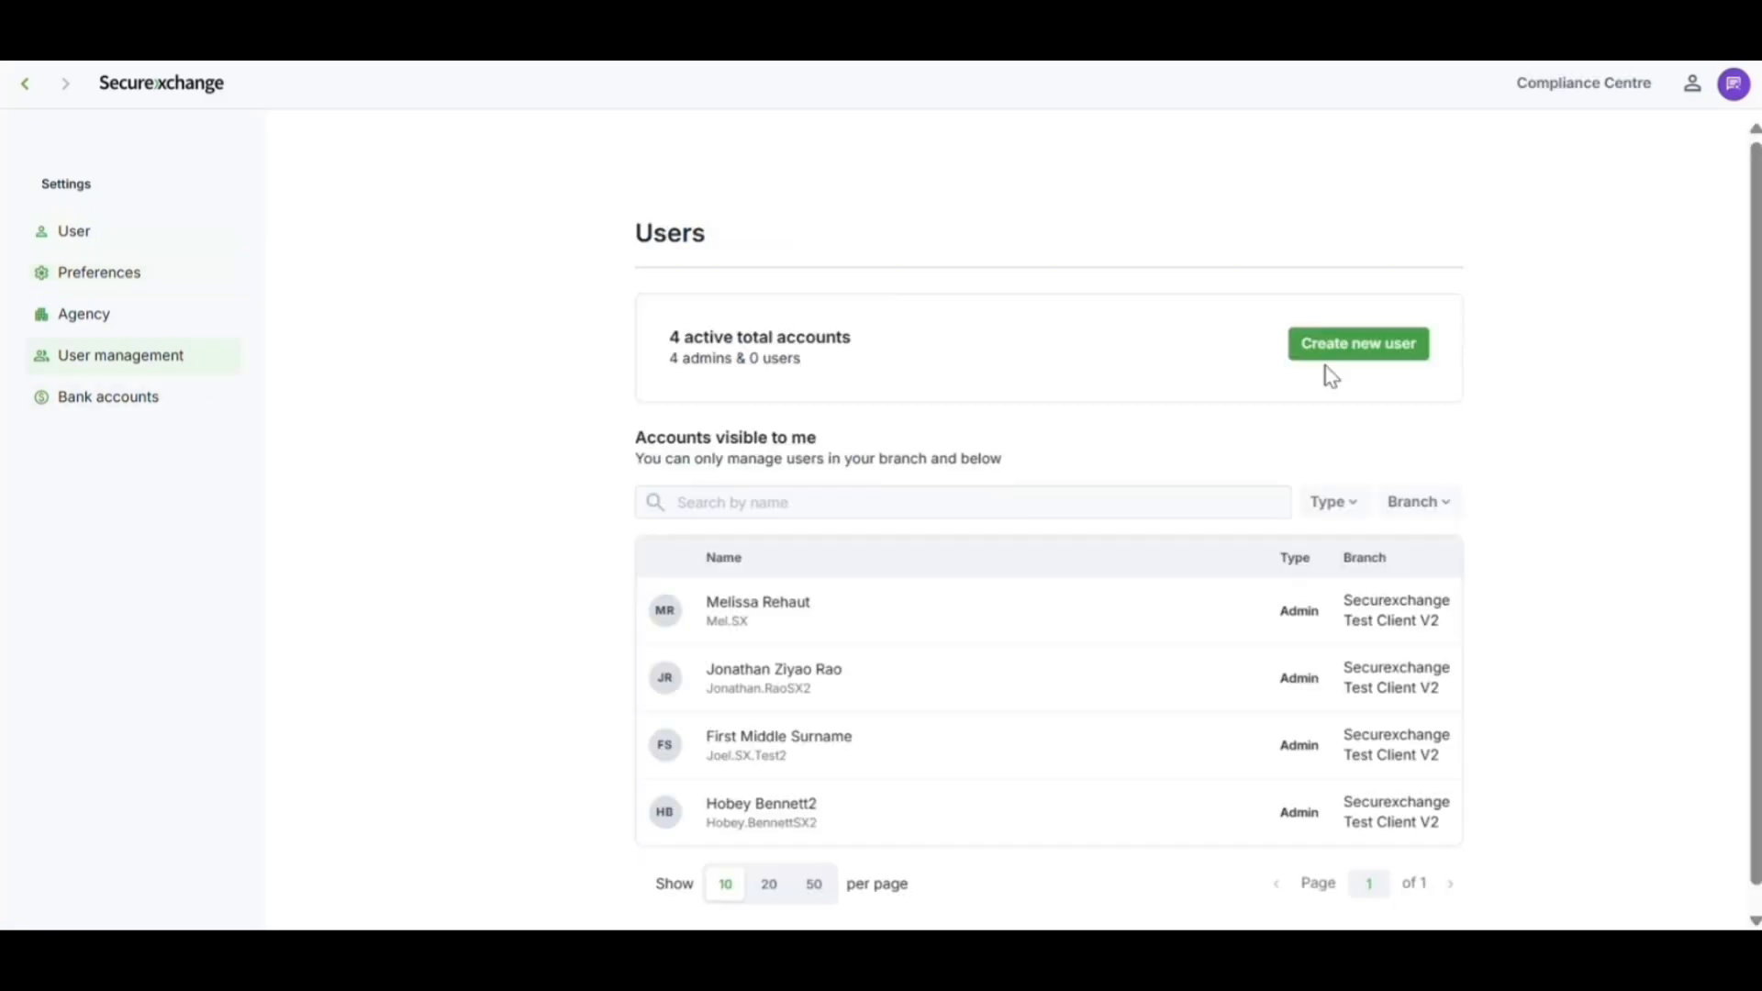
pyautogui.click(1359, 355)
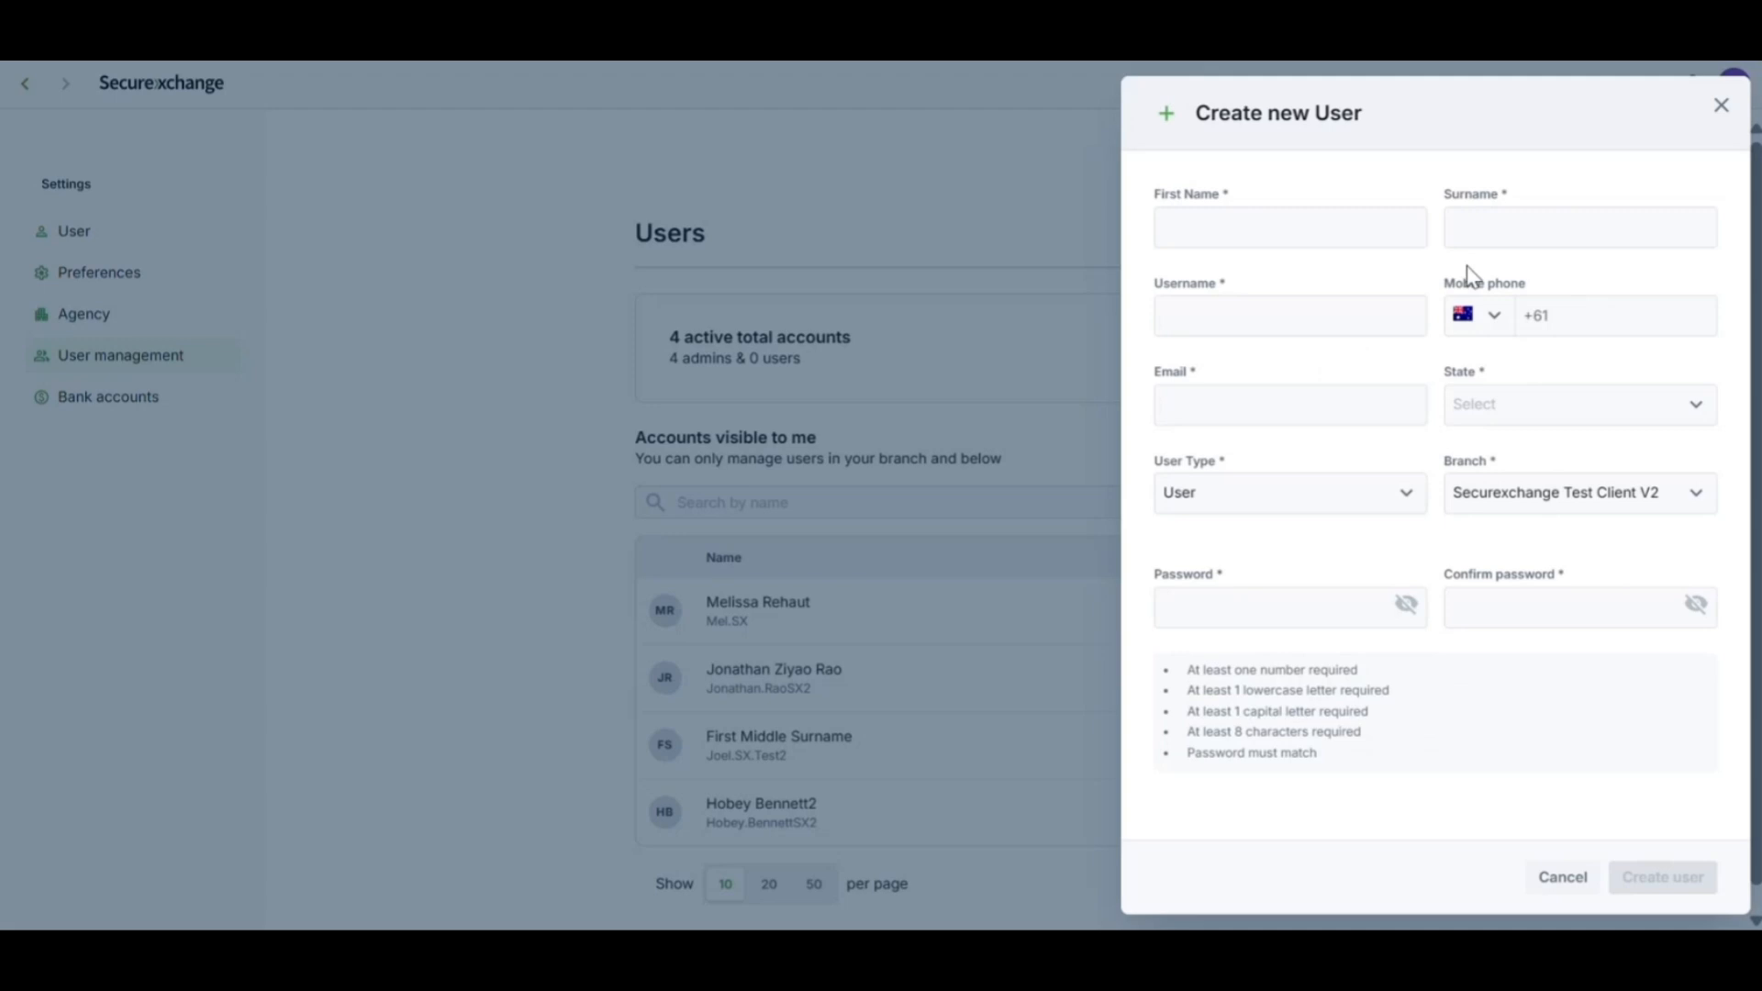
pyautogui.click(1718, 111)
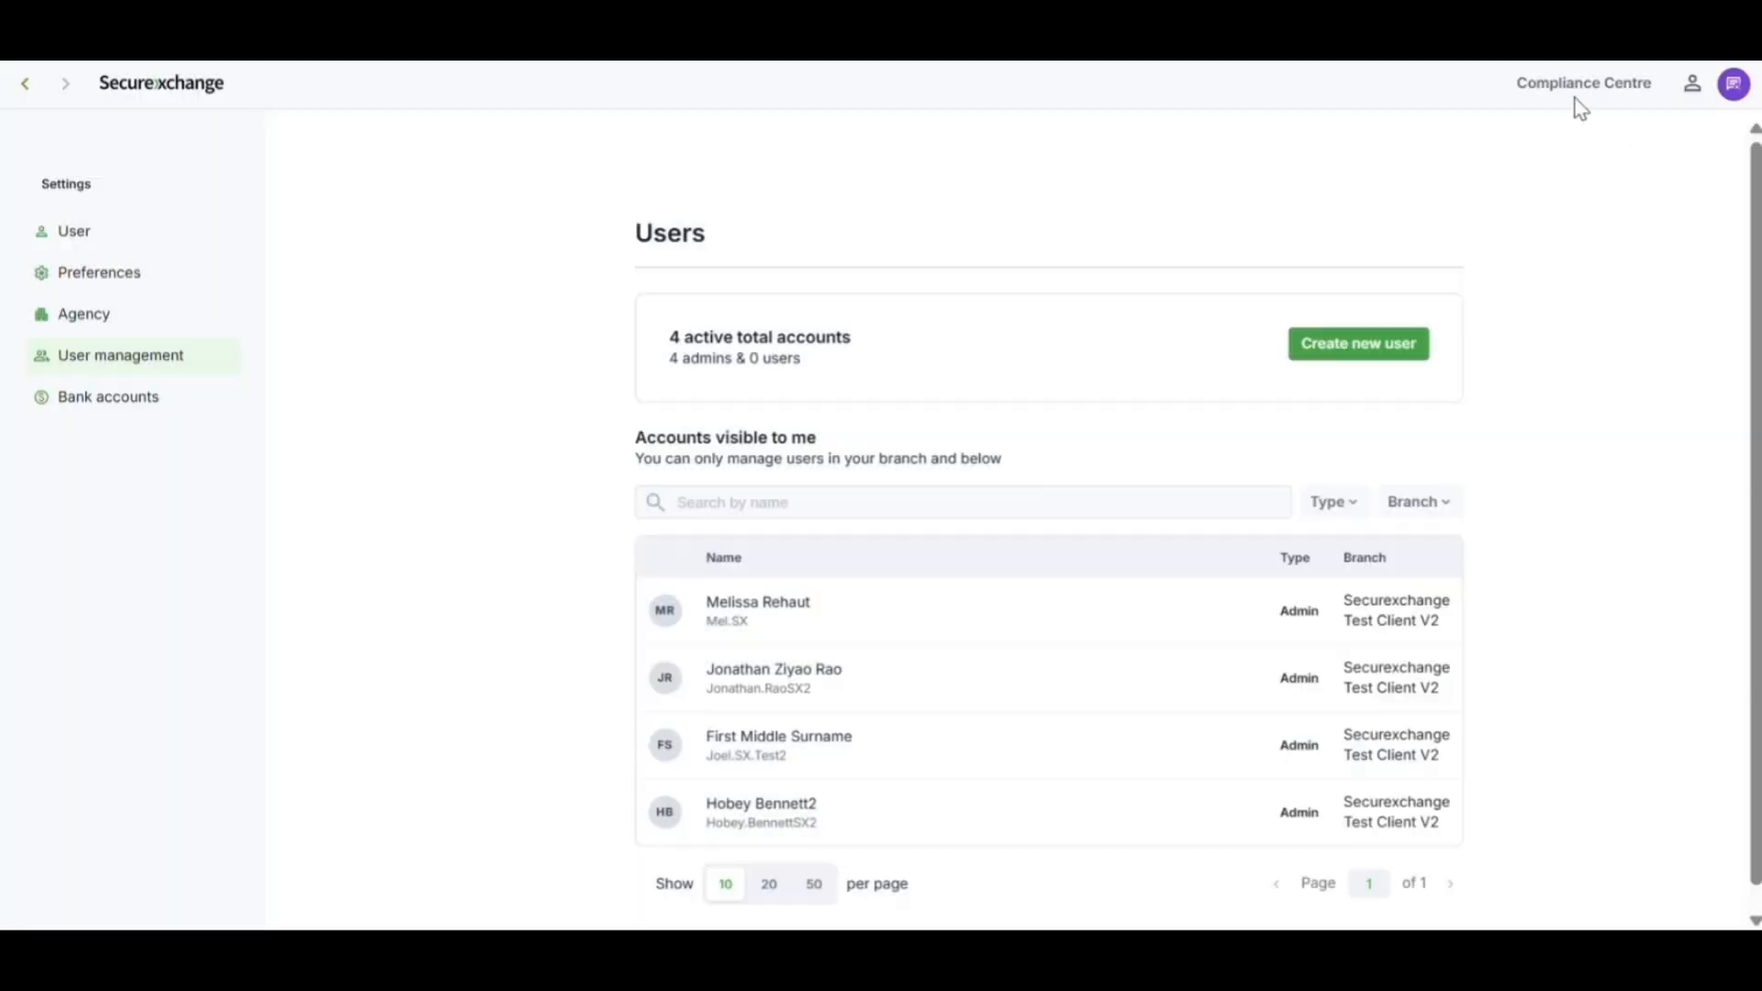
pyautogui.click(1580, 90)
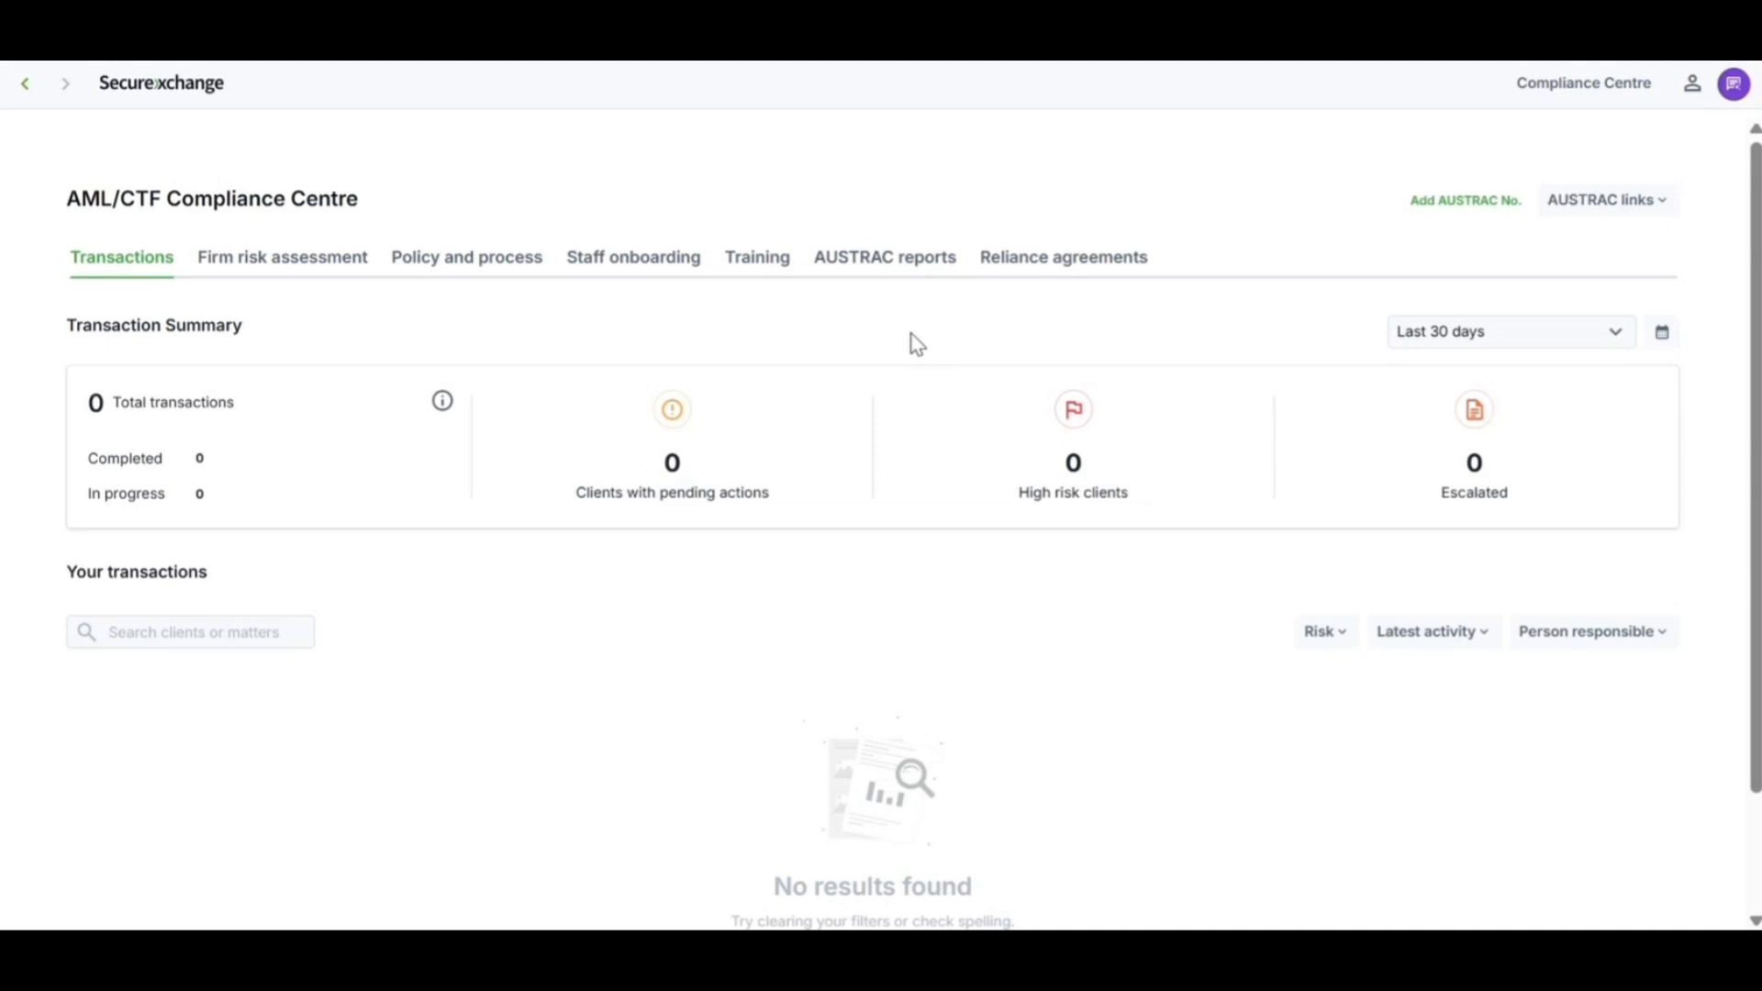
# View the staff training modules and the Module 1 - AUSTRAC starter kits page, and return to the transactions overview.
pyautogui.click(769, 269)
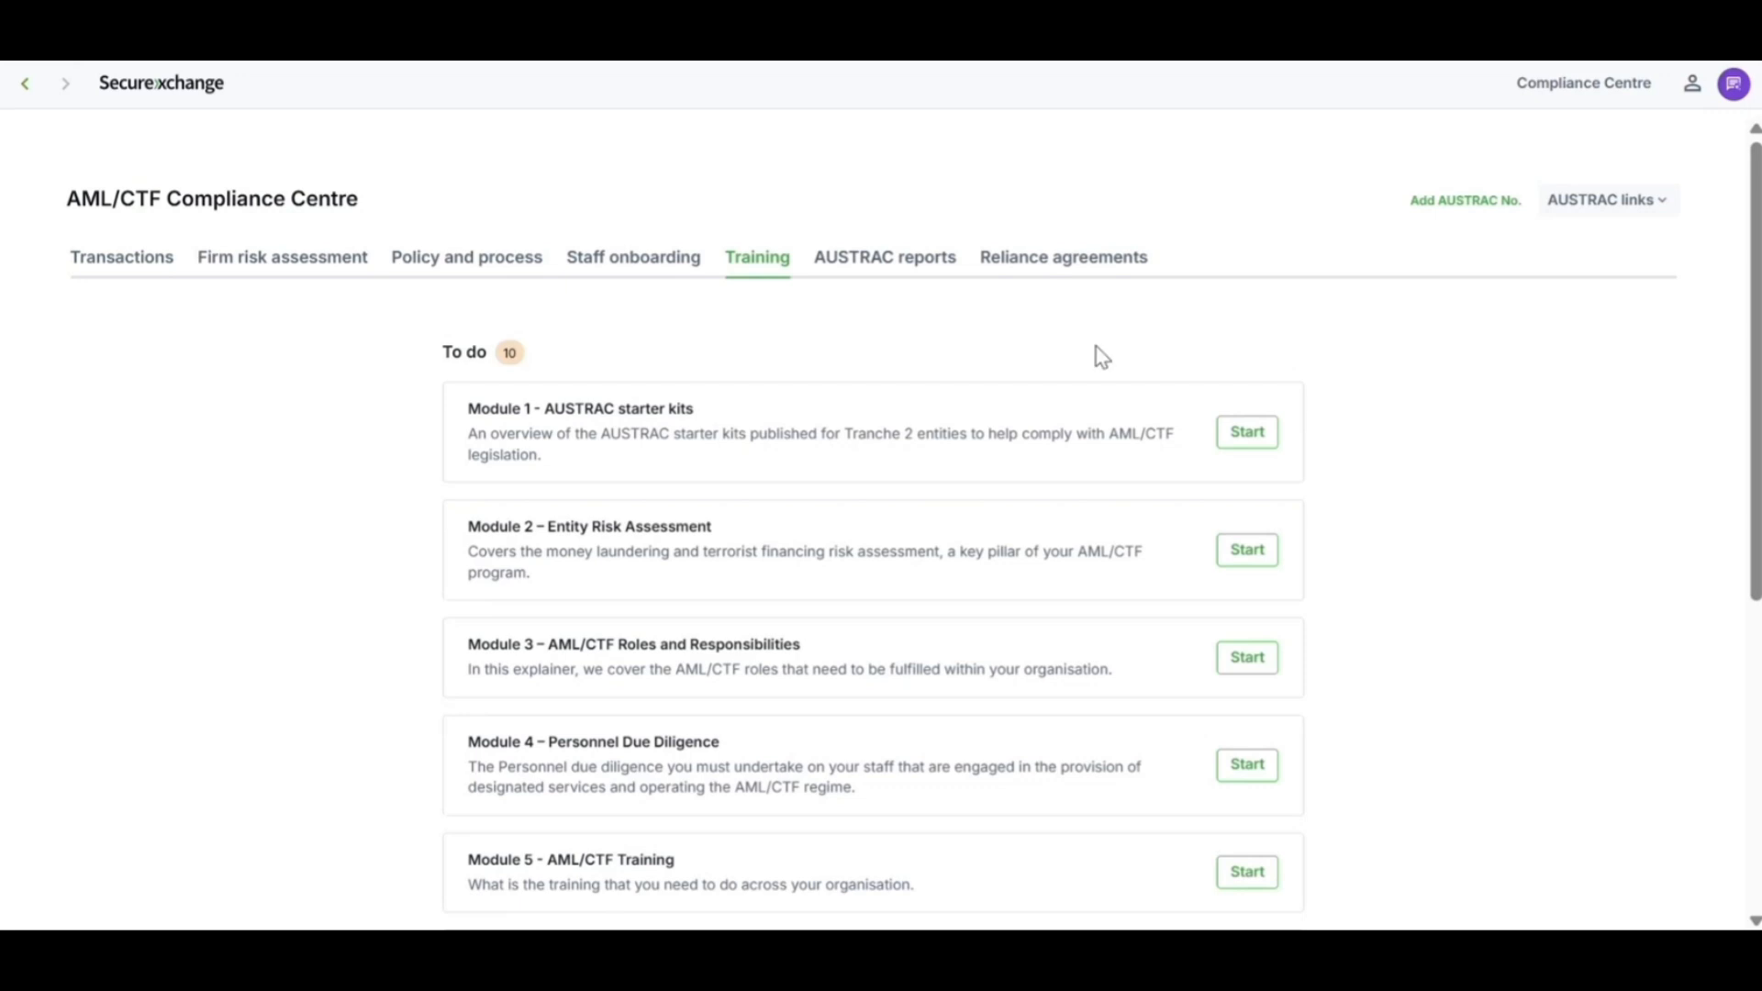
pyautogui.click(1247, 431)
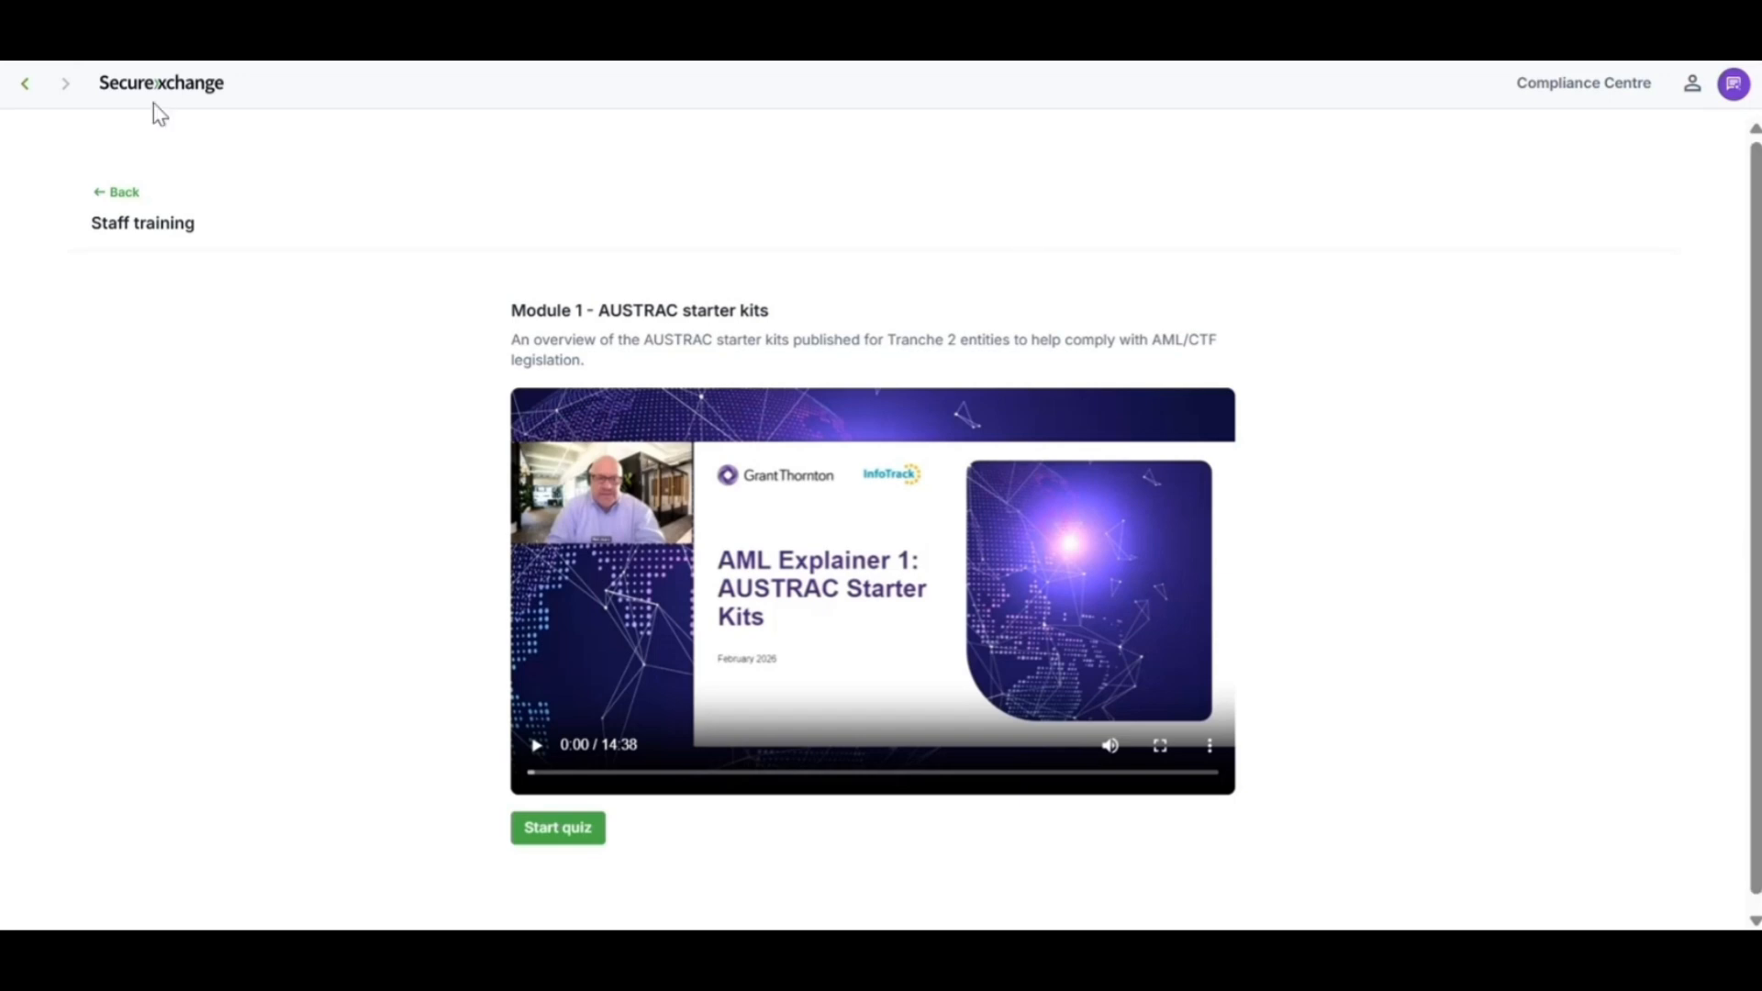
pyautogui.click(104, 186)
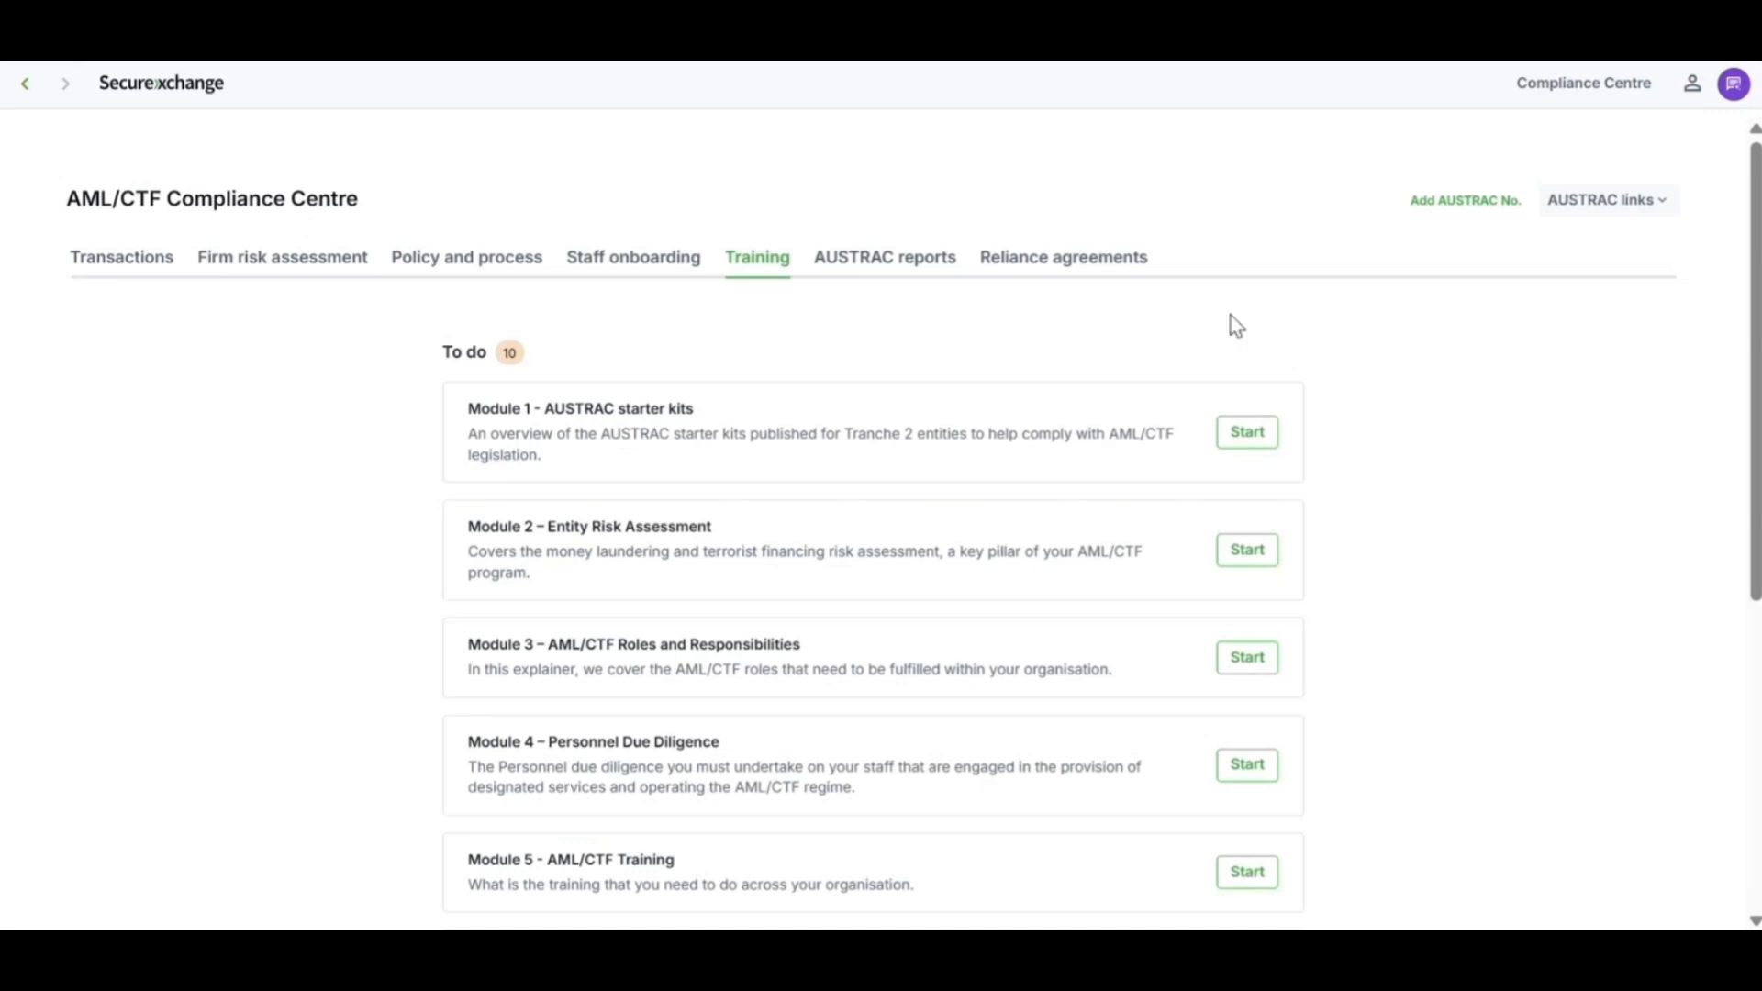
pyautogui.click(106, 269)
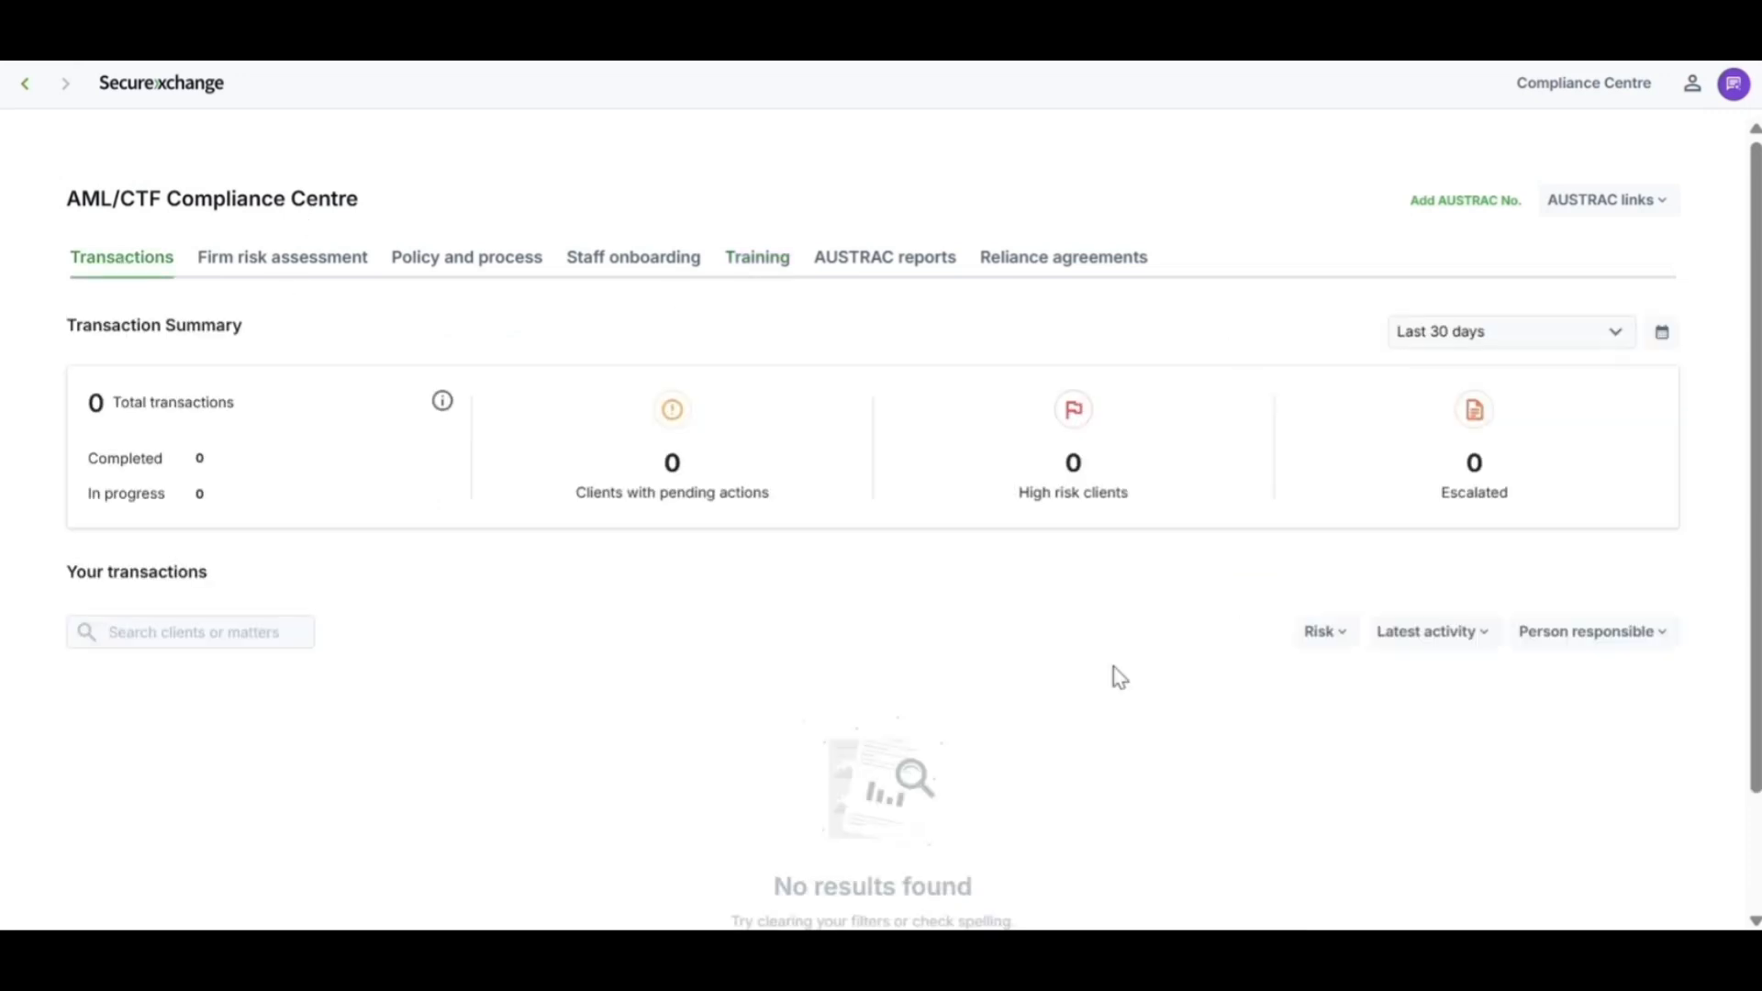